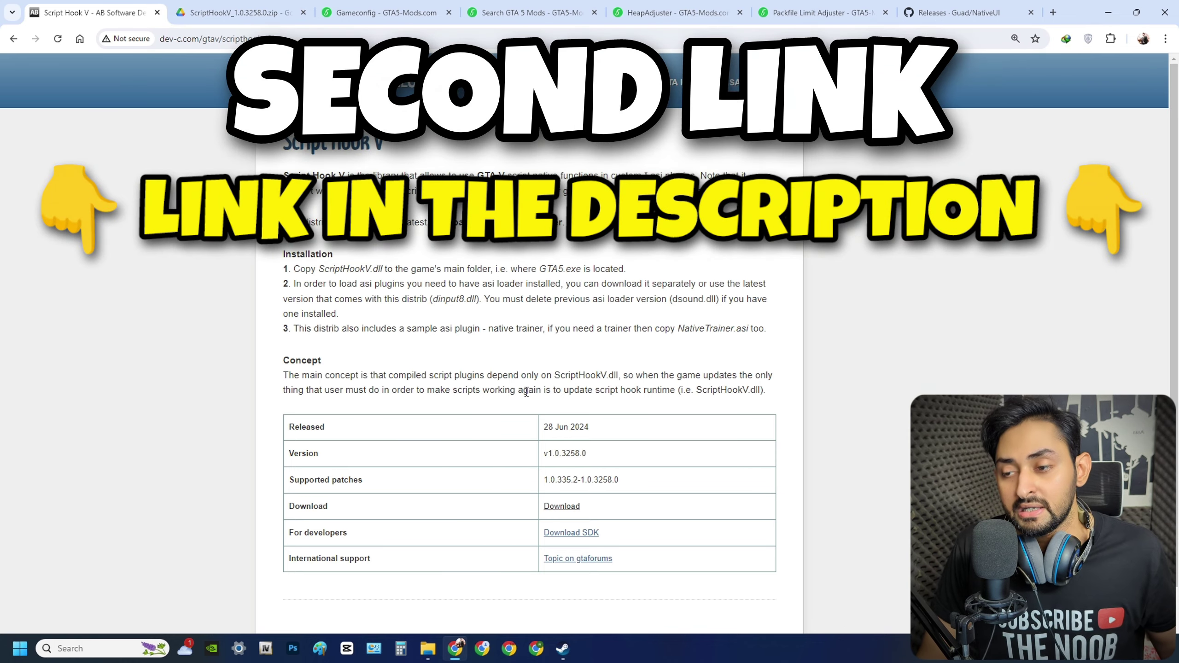
left_click(241, 13)
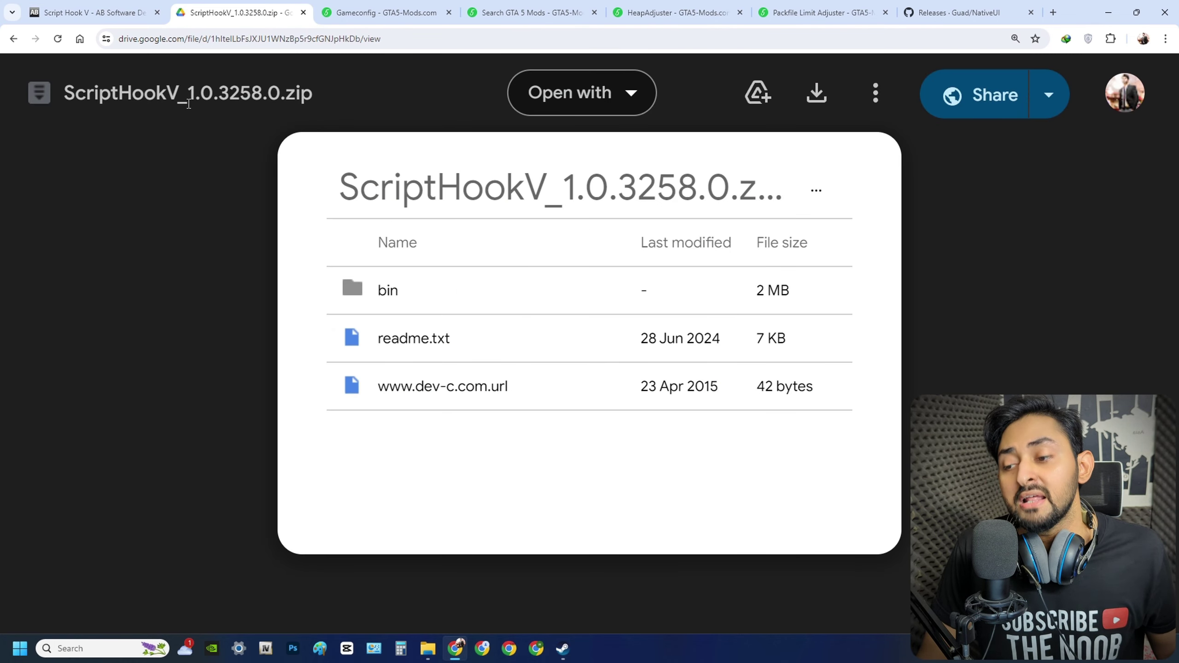
left_click_drag(65, 93, 315, 92)
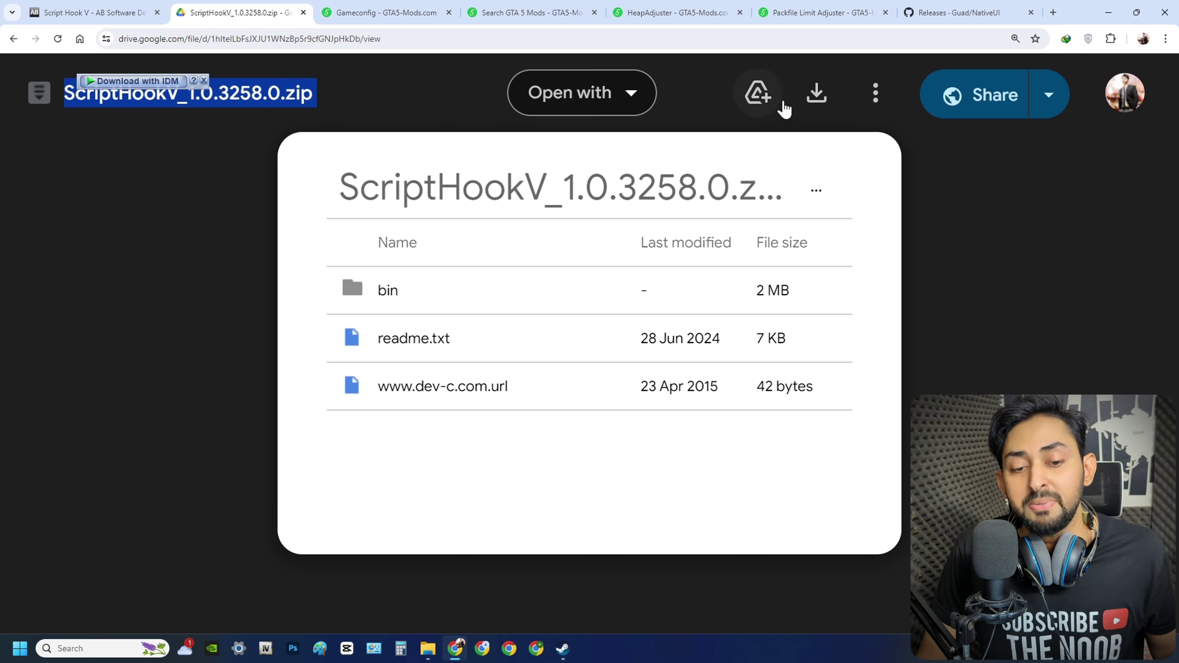
left_click(818, 96)
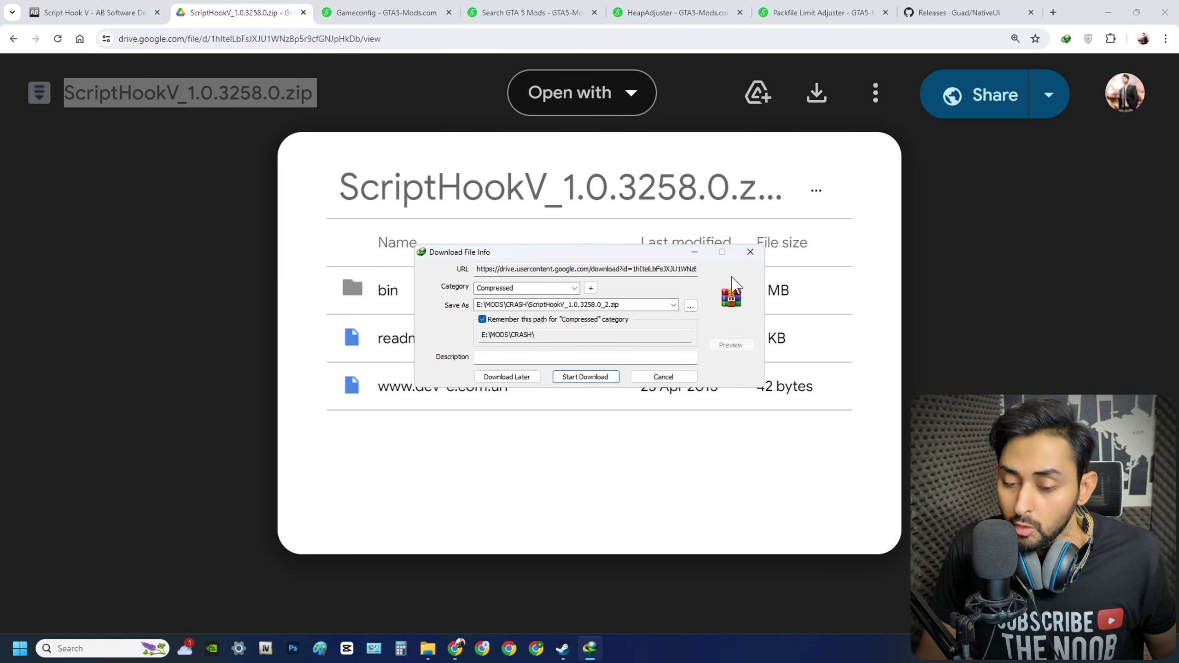
left_click(664, 377)
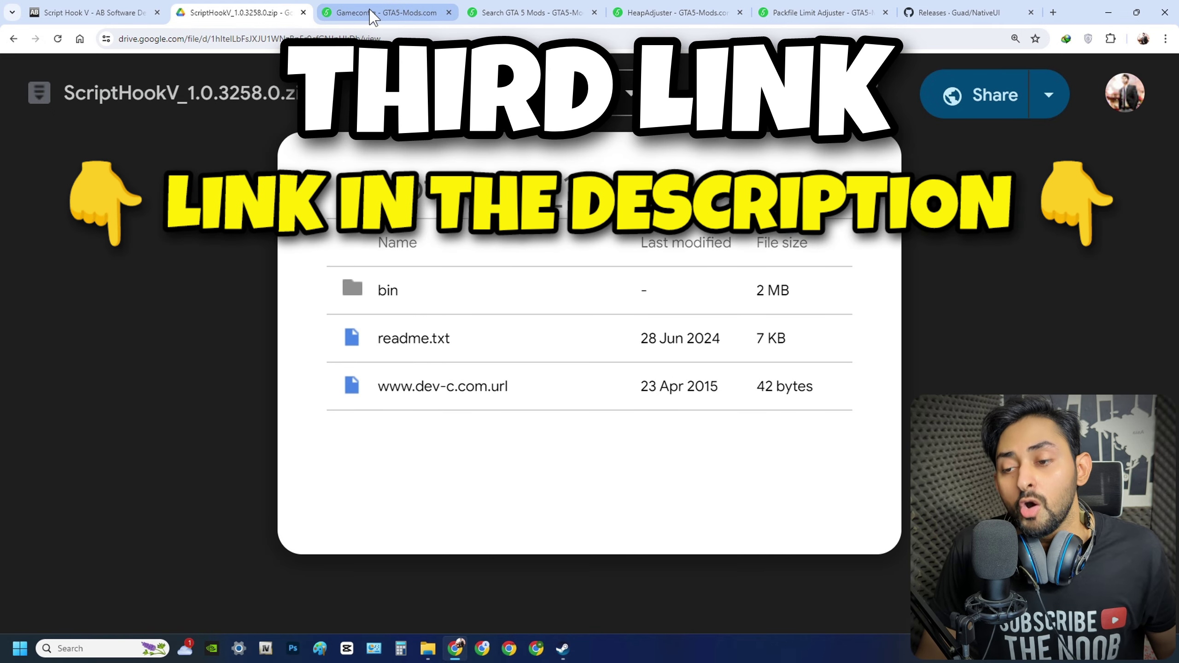
Step: Download Gameconfig V33 from GTA5-Mods, overwriting the existing copy of the file, and return to the mod page
left_click(373, 13)
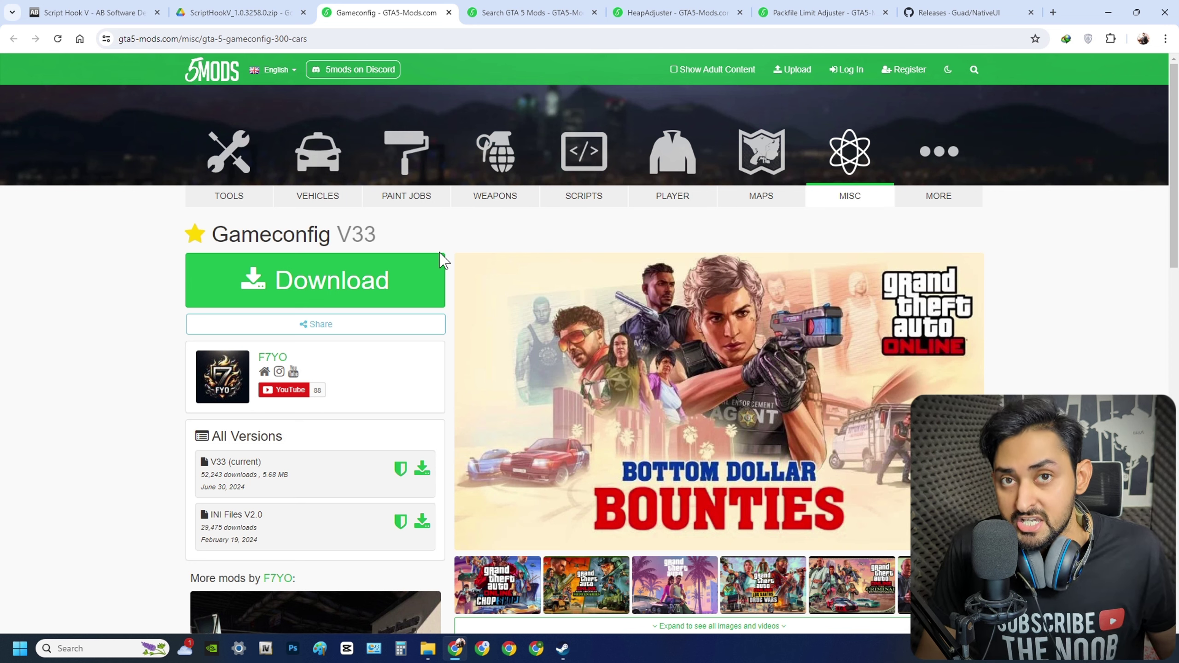
left_click(334, 279)
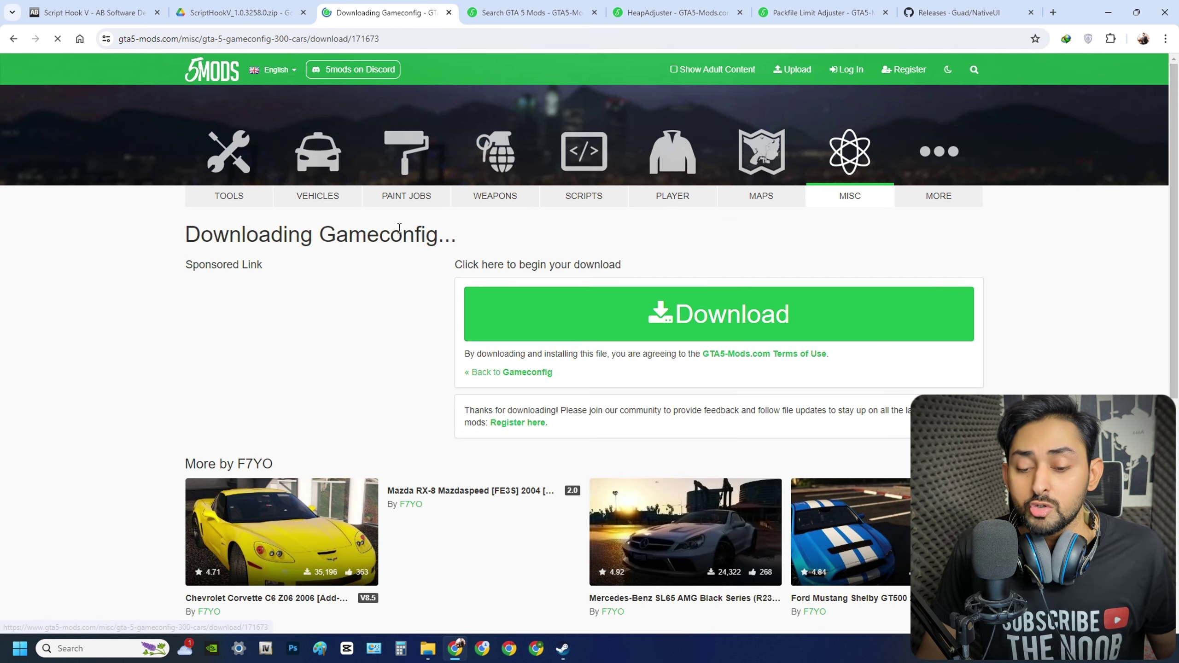
left_click(656, 304)
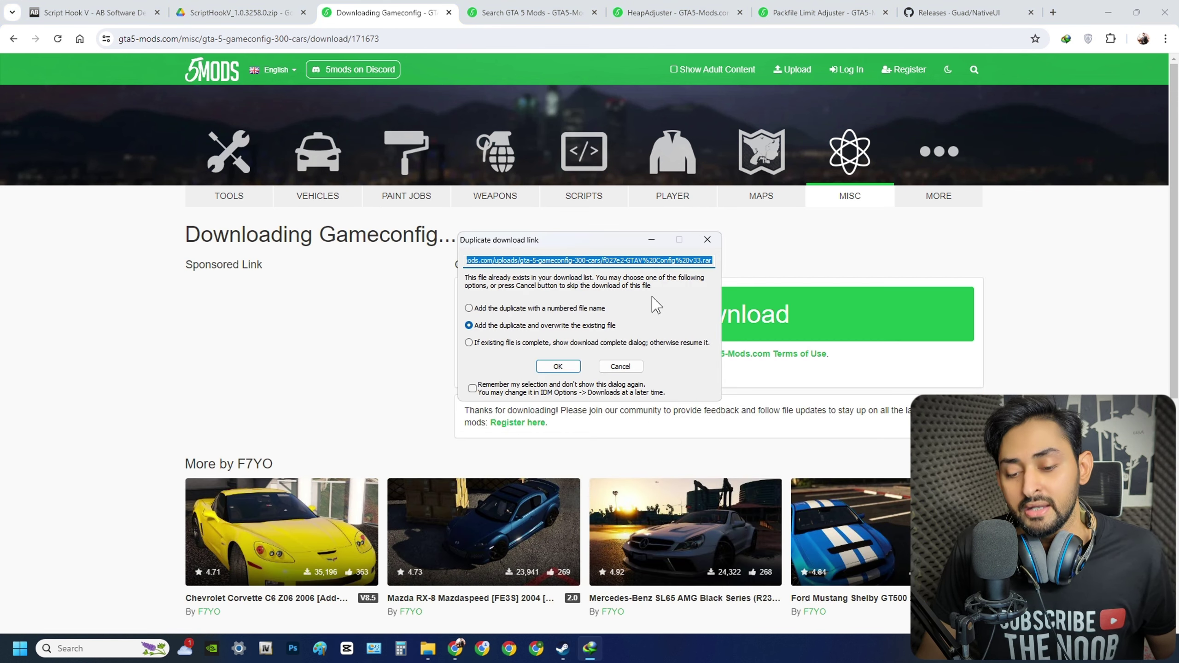
left_click(557, 366)
key("alt+Left")
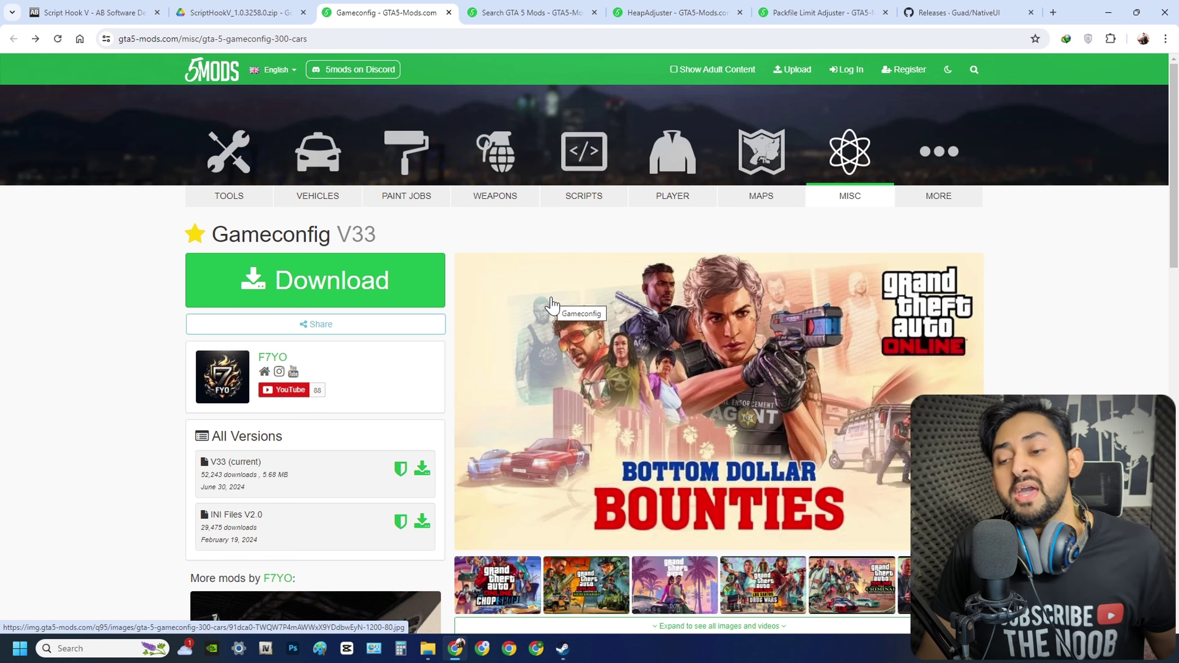
Step: Look through the gameconfig search results for other game versions, including the page of GAMECONFIG for GTA 5 - 1.0.3028
left_click(547, 12)
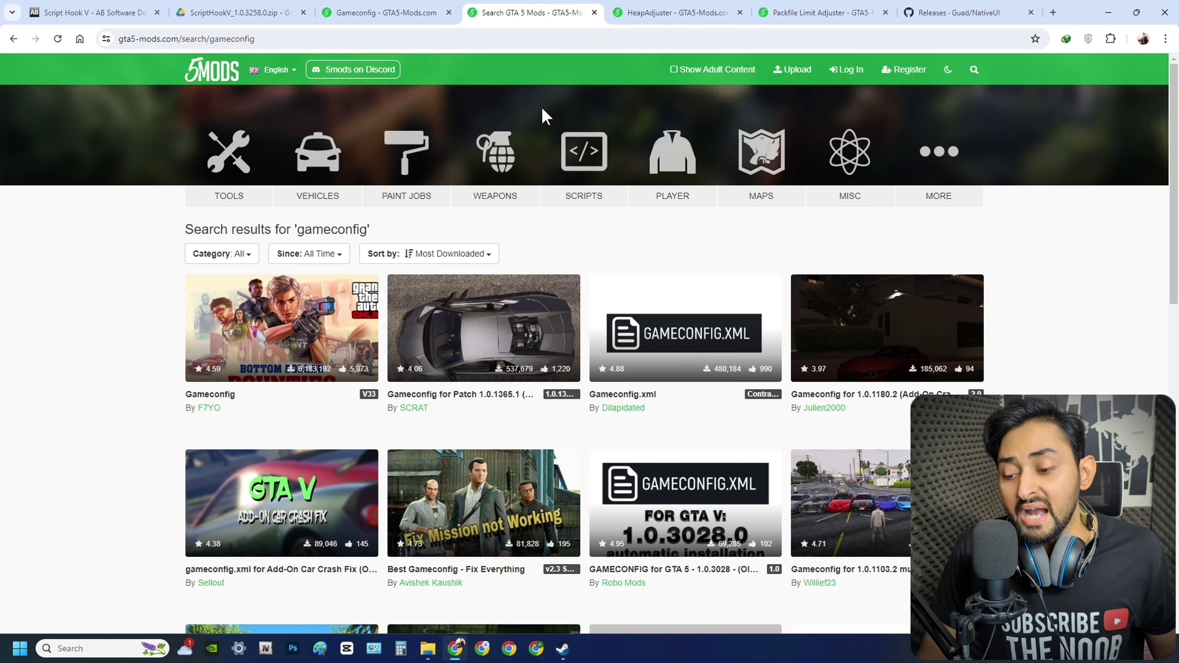
scroll(843, 328, "down", 2)
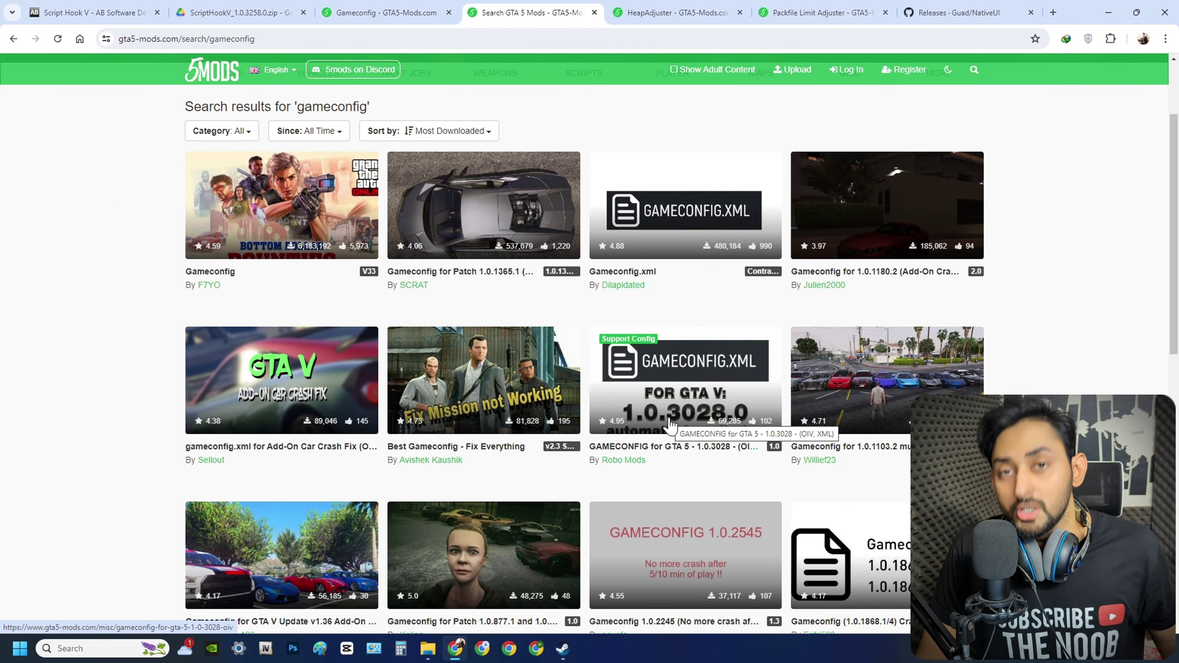
left_click(669, 397)
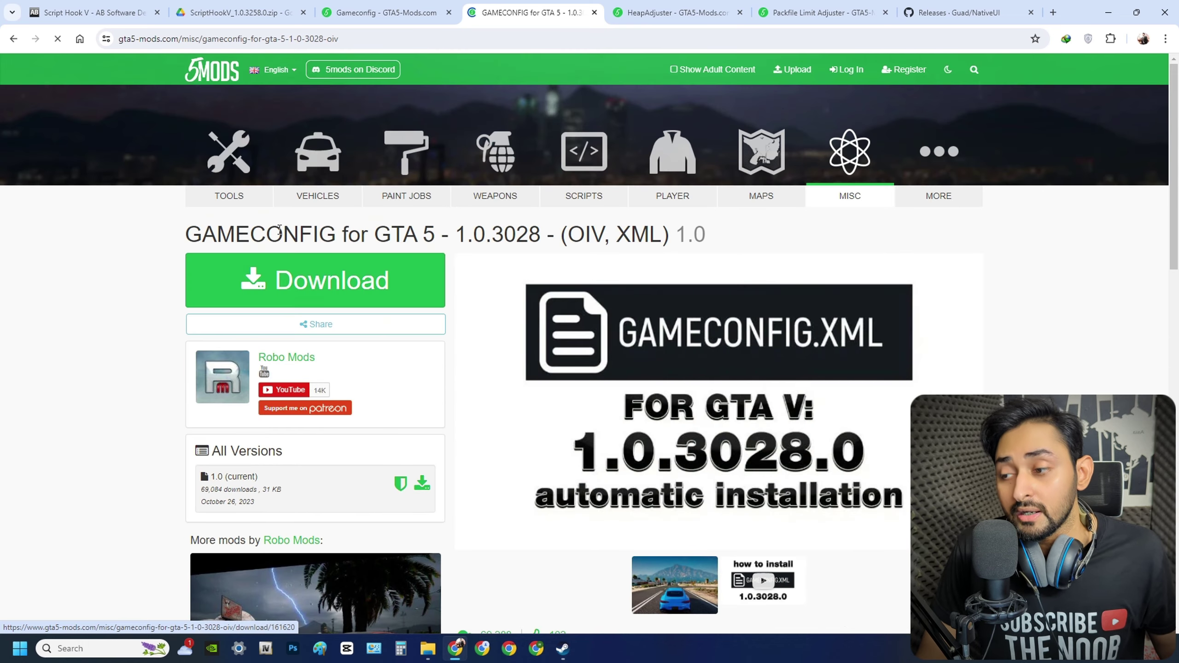
left_click(14, 39)
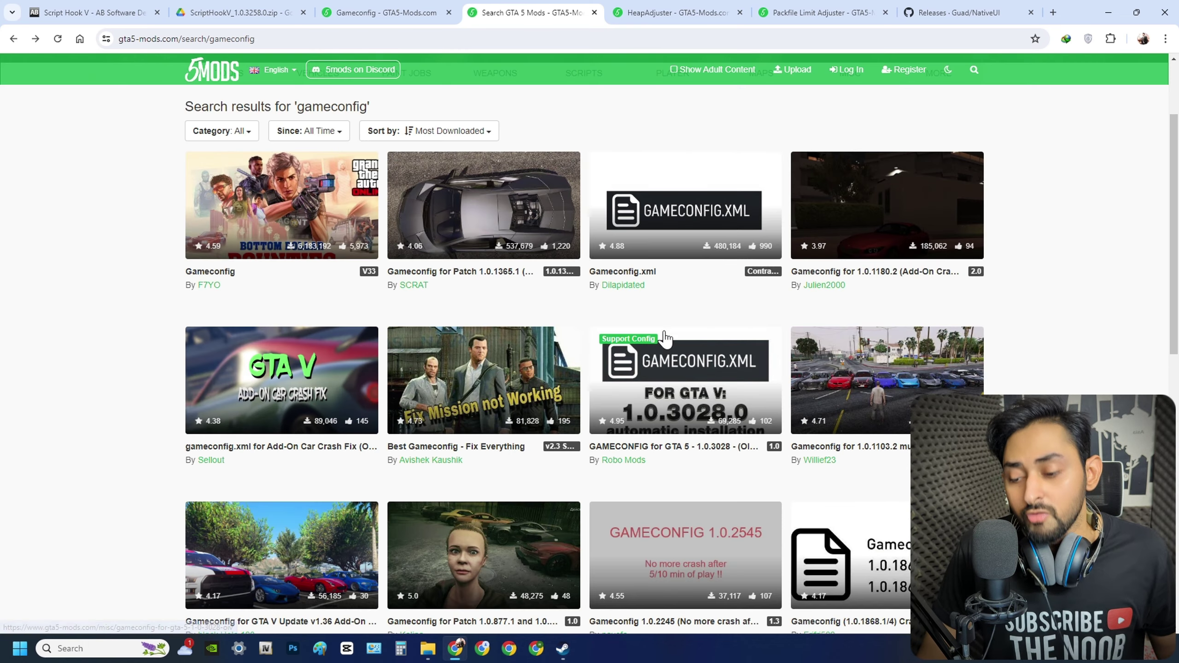
scroll(664, 336, "down", 15)
scroll(665, 337, "up", 7)
scroll(666, 337, "down", 8)
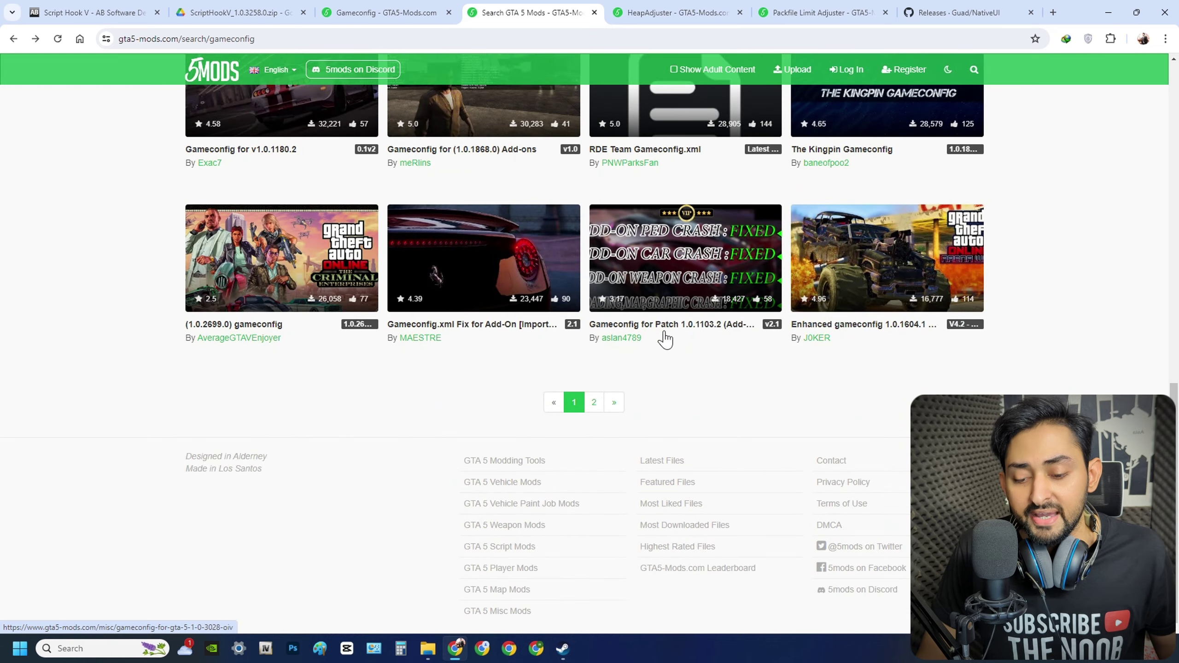
scroll(659, 426, "up", 15)
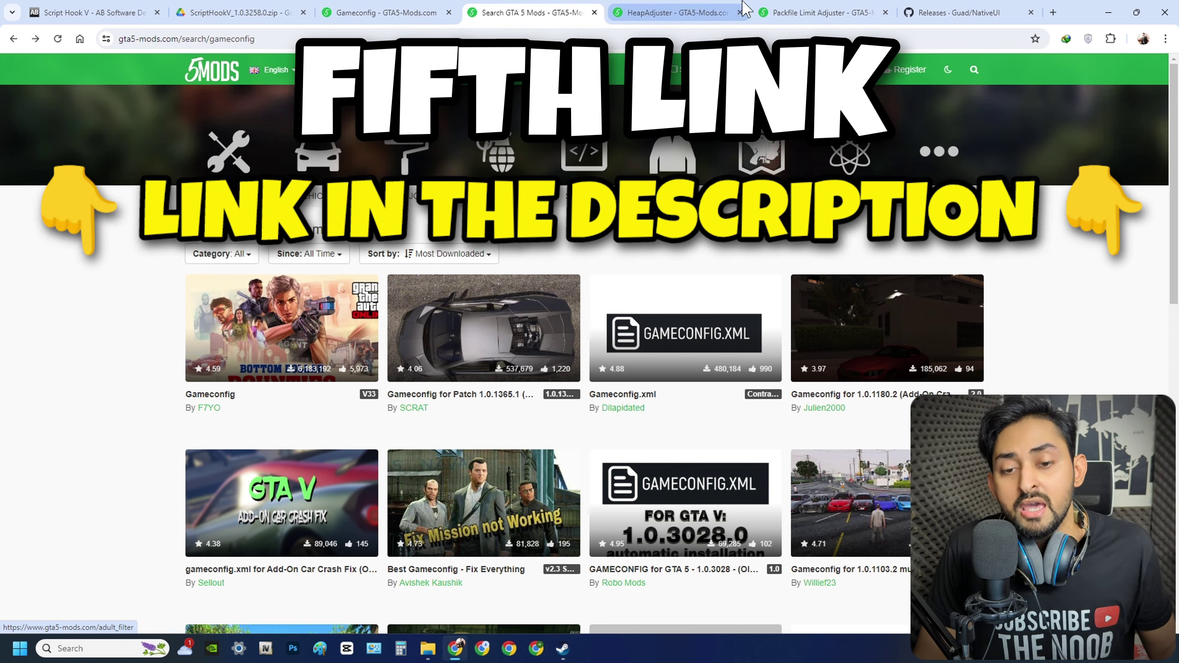
Step: Download HeapAdjuster 1.0 from GTA5-Mods, overwriting the existing copy of the file, and return to the mod page
left_click(744, 5)
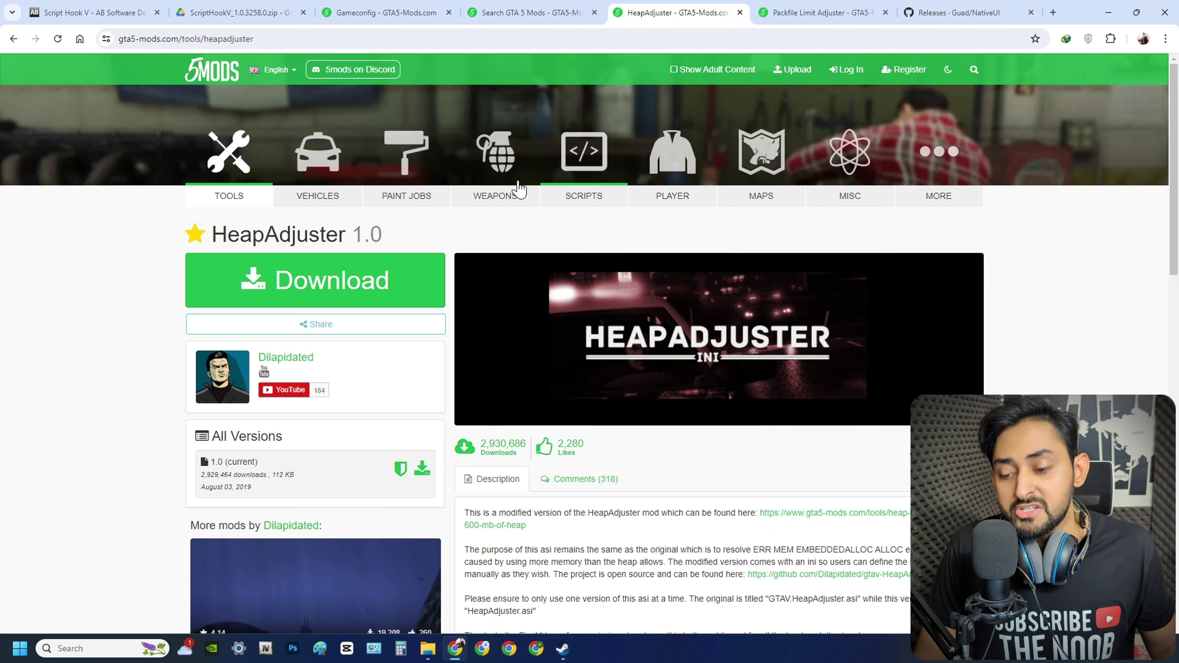
left_click(287, 269)
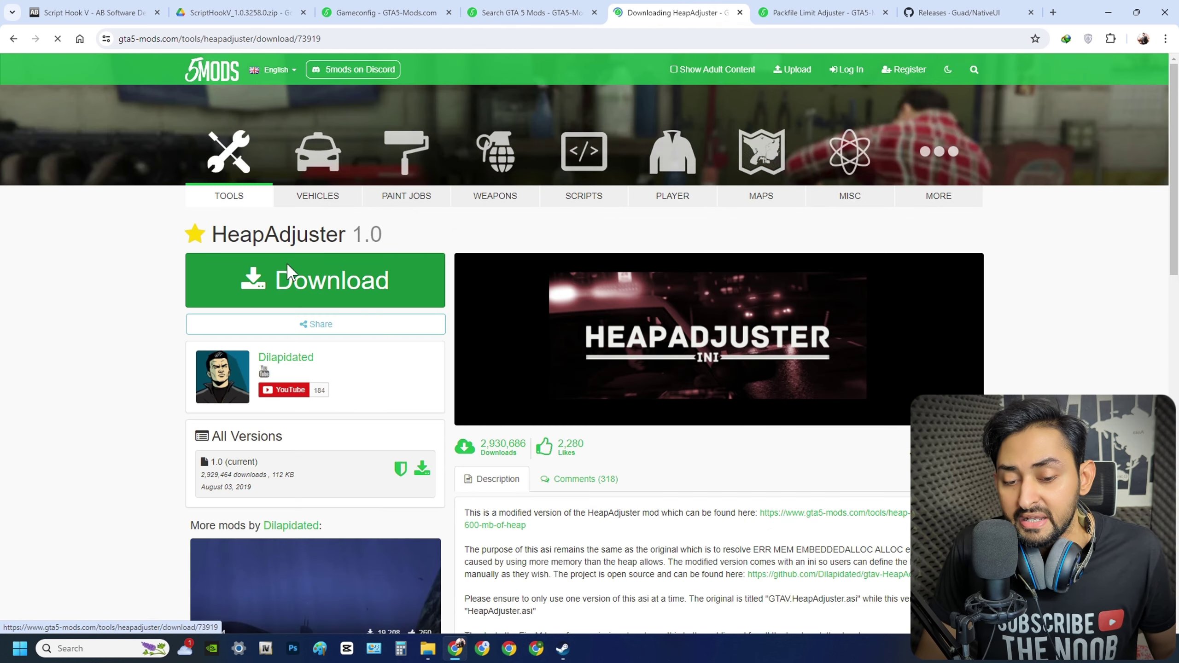
left_click(567, 328)
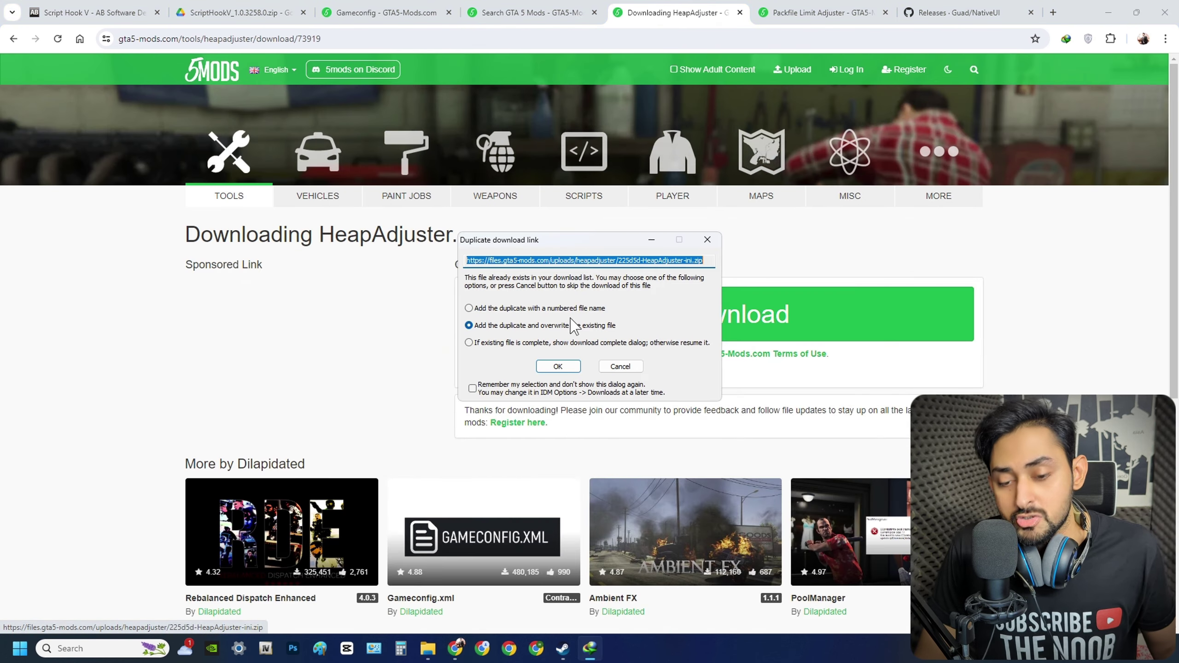
left_click(558, 366)
key("alt+Left")
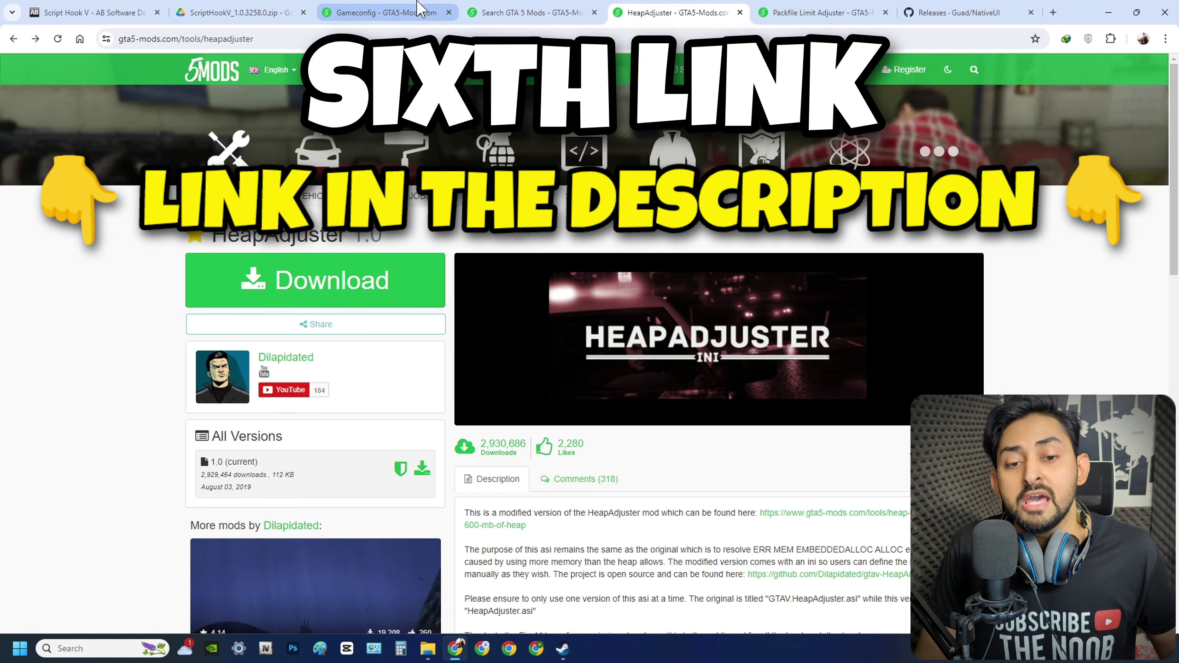
Step: Open the download page for Packfile Limit Adjuster 1.2 and return to the mod page
left_click(817, 12)
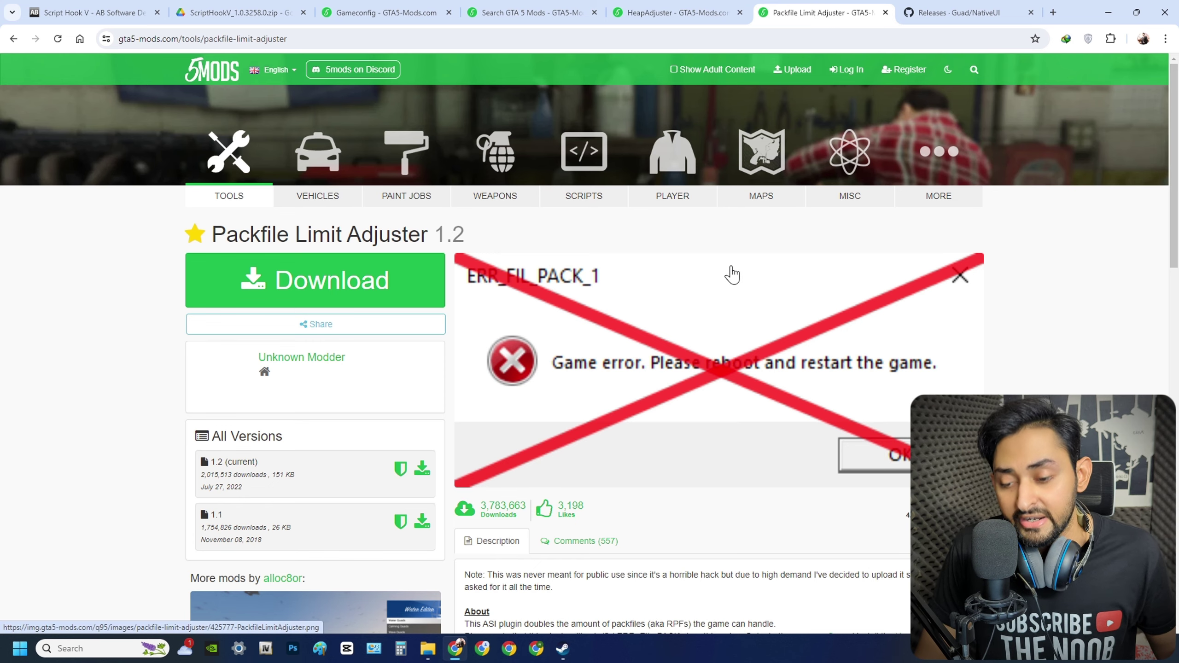
left_click(337, 285)
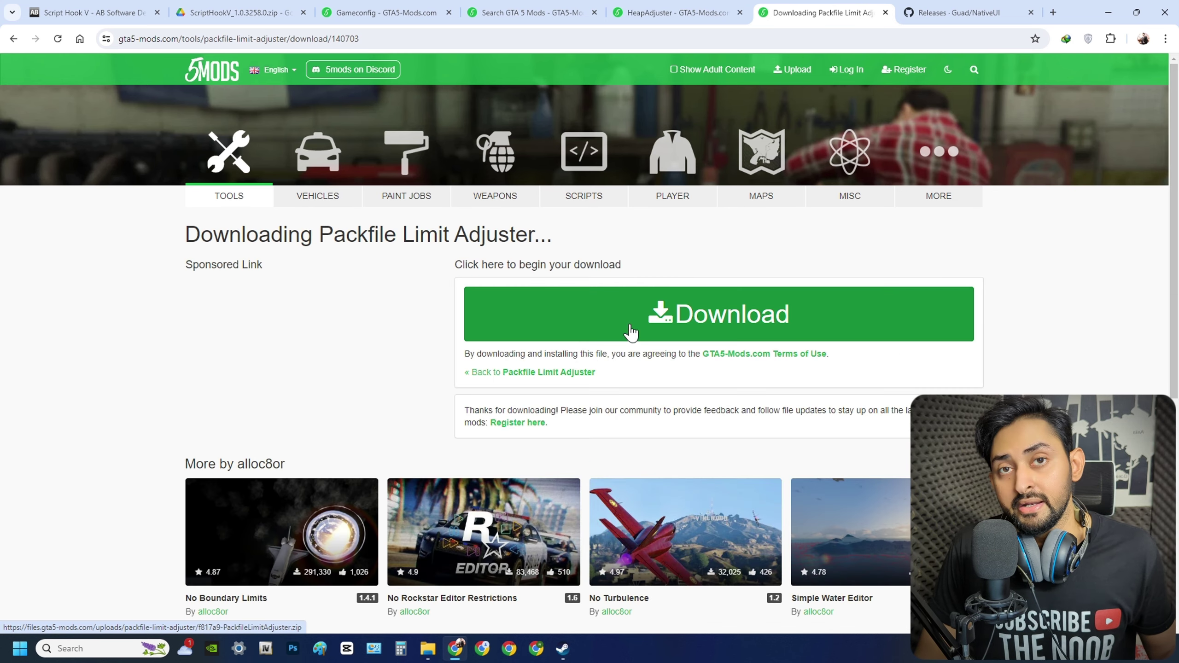
key("alt+Left")
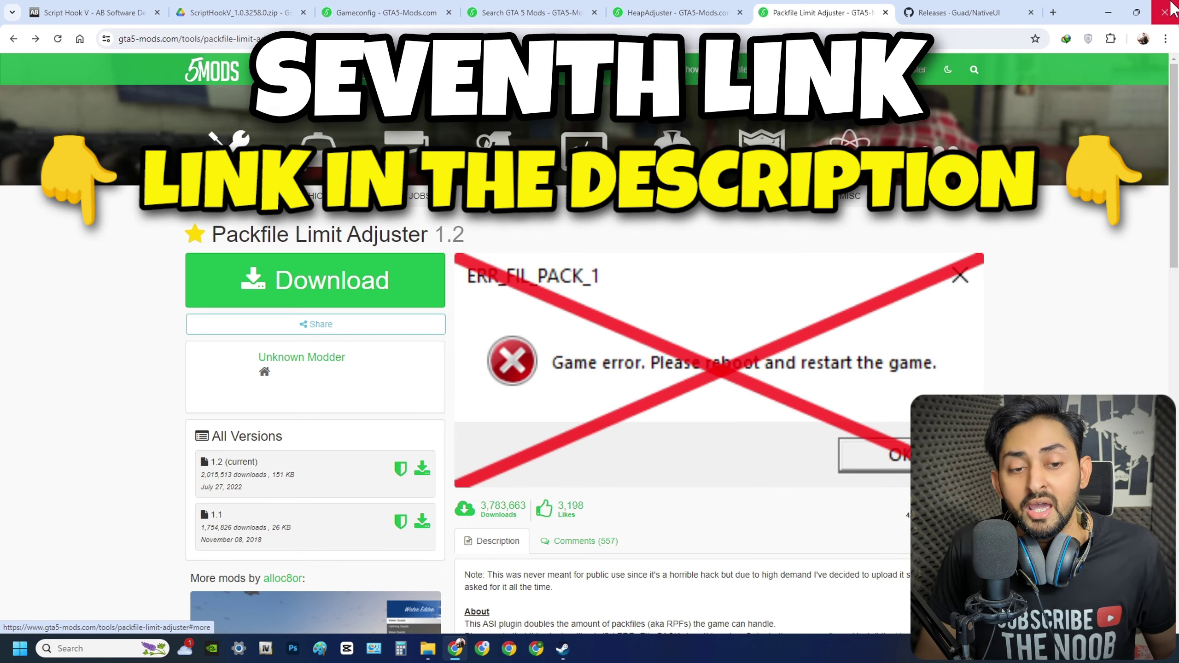
Step: Download Release.zip from the NativeUI 1.9.1 release on GitHub
left_click(958, 12)
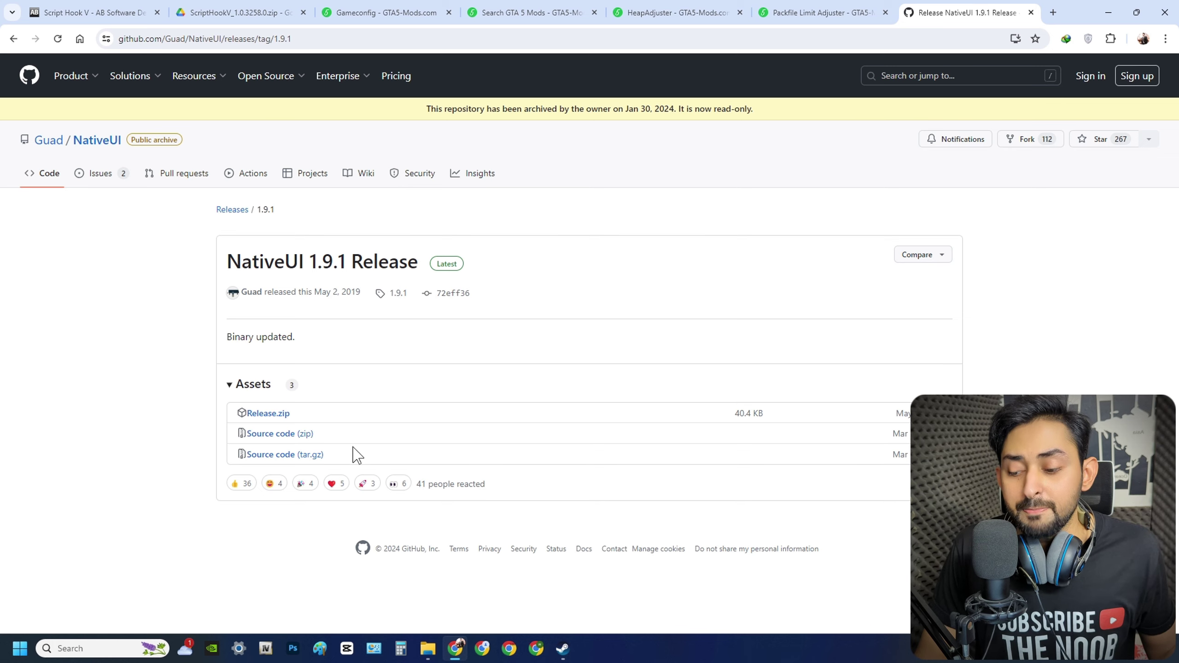
left_click(270, 415)
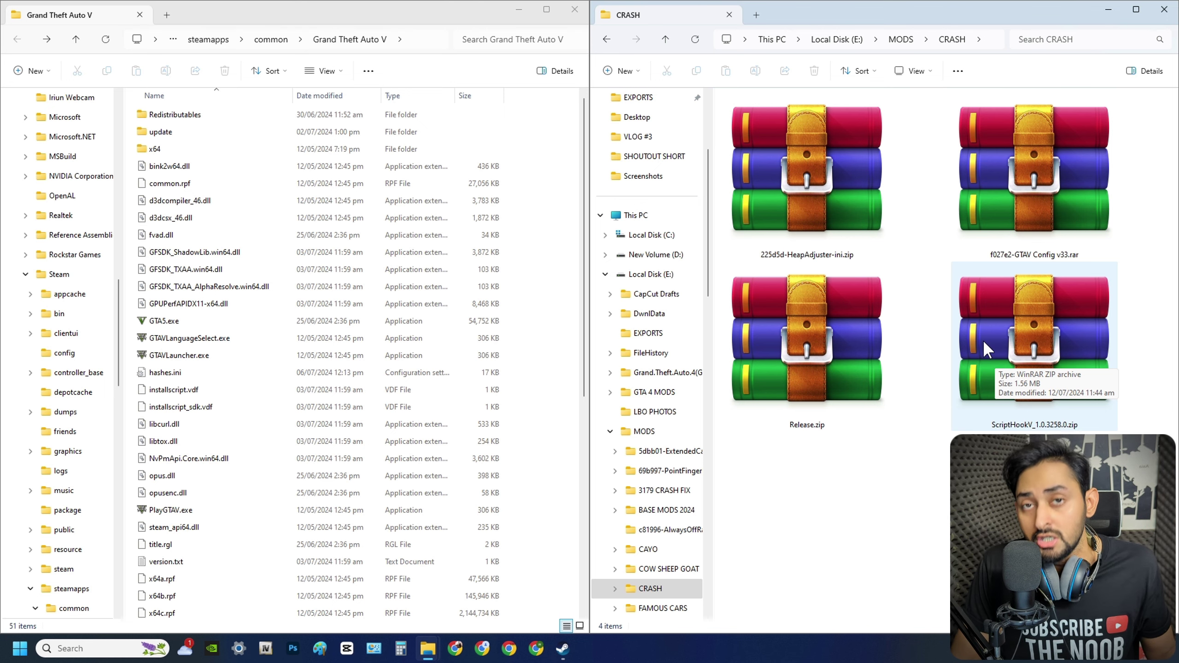
Step: Open ScriptHookV_1.0.3258.0.zip from the CRASH folder in WinRAR, place it beside the Grand Theft Auto V folder, and enter its bin folder
double_click(1025, 322)
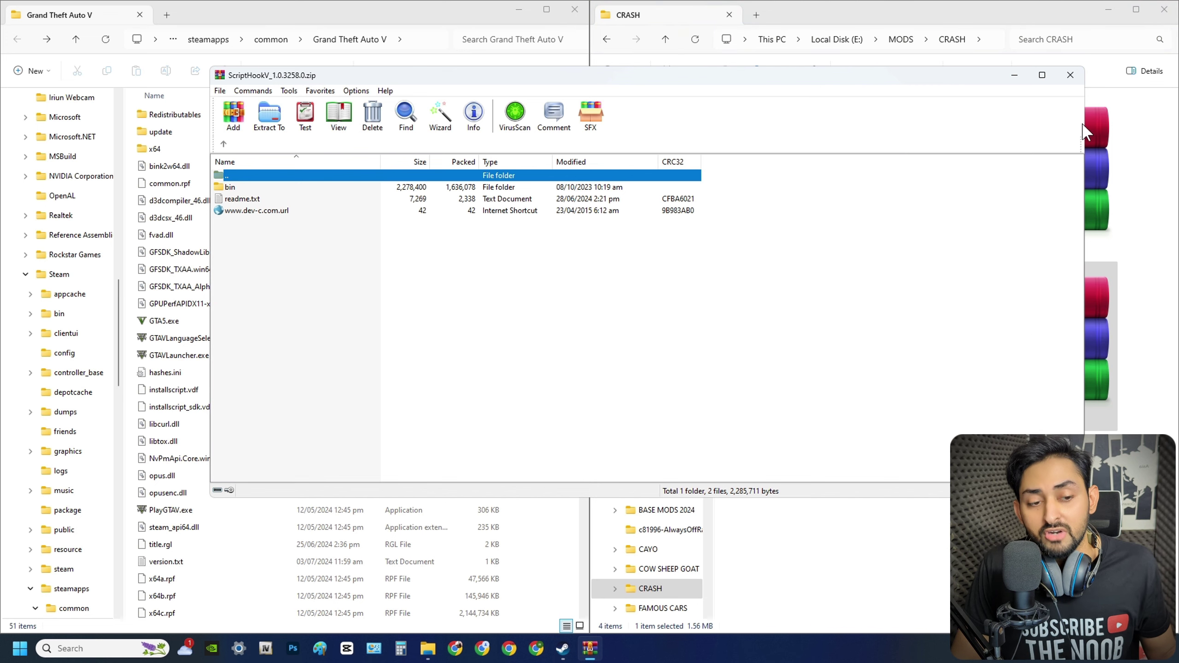
left_click(1068, 75)
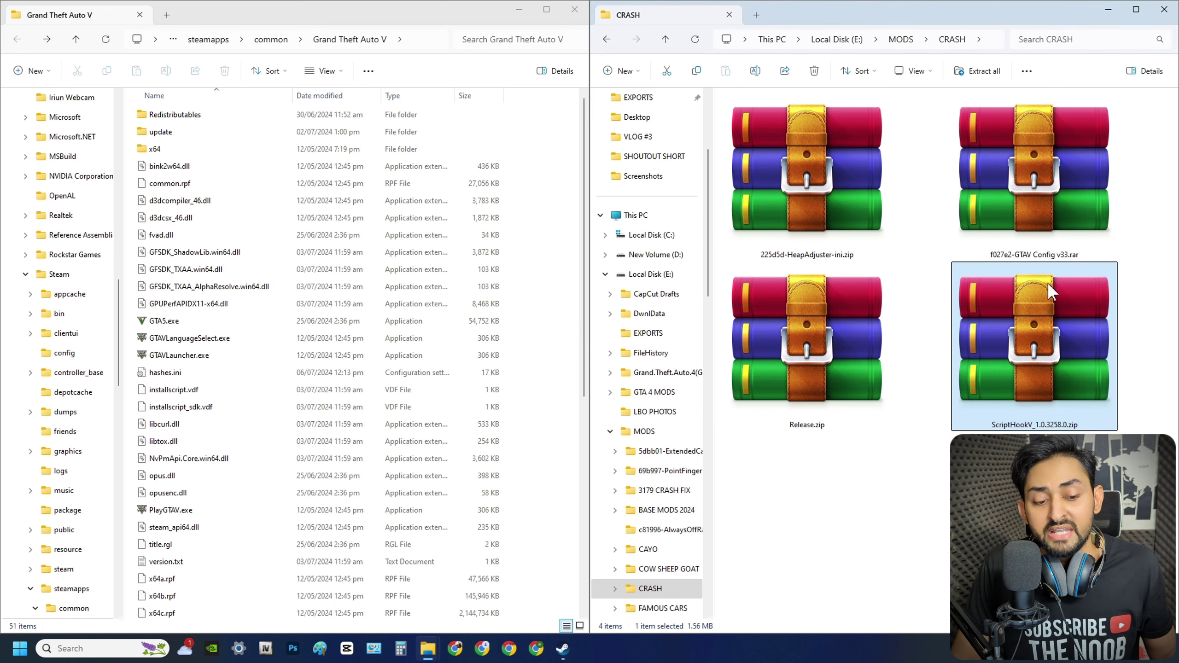
right_click(982, 339)
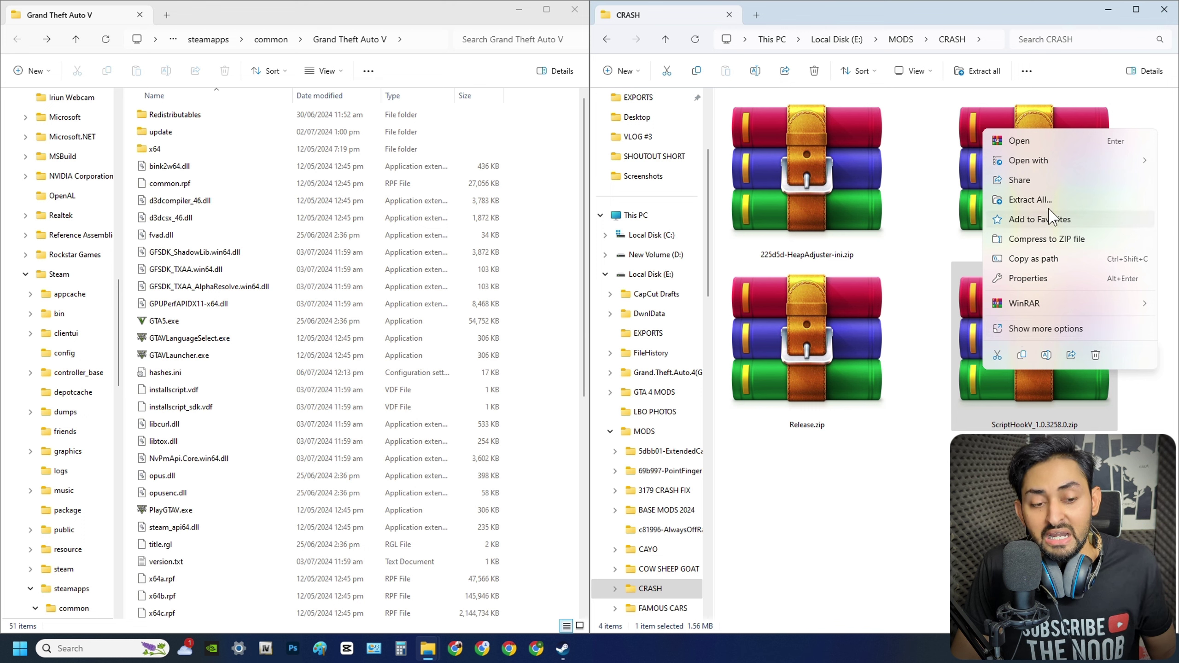
mouse_move(1050, 169)
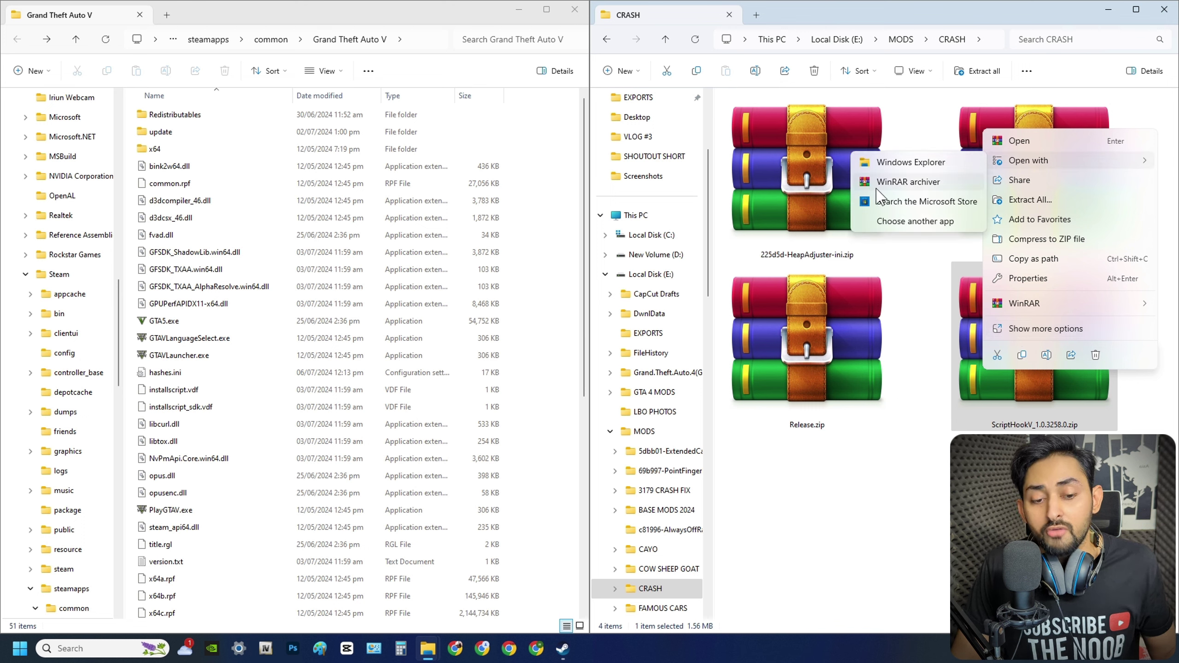
left_click(910, 183)
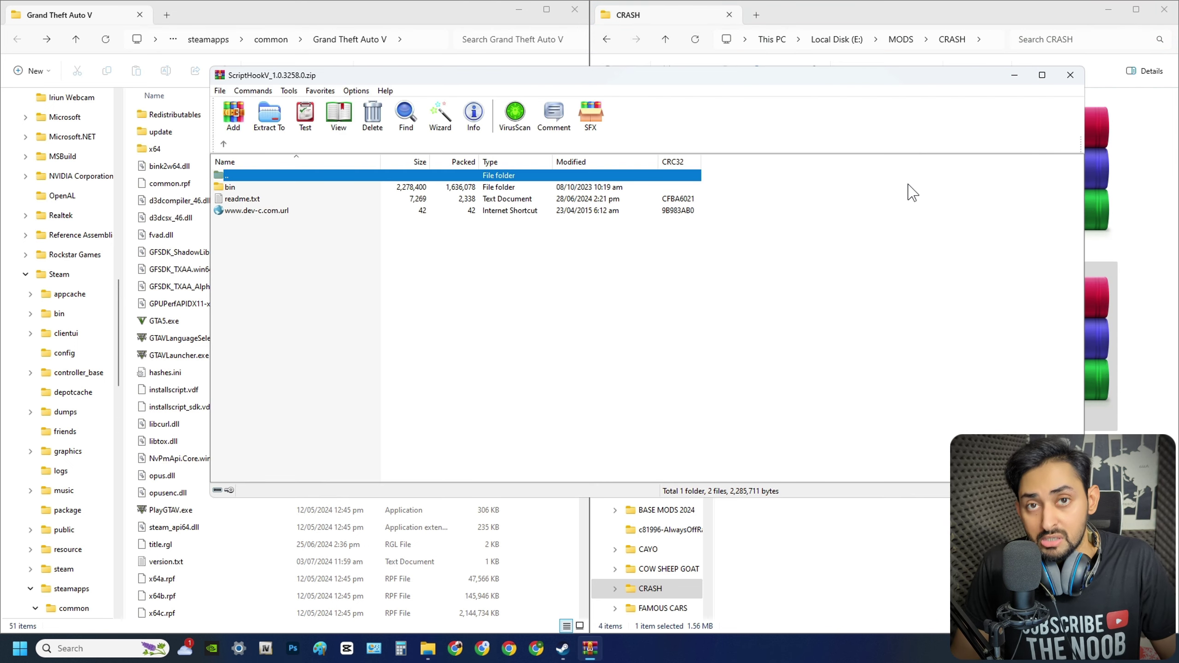
key("super+Right")
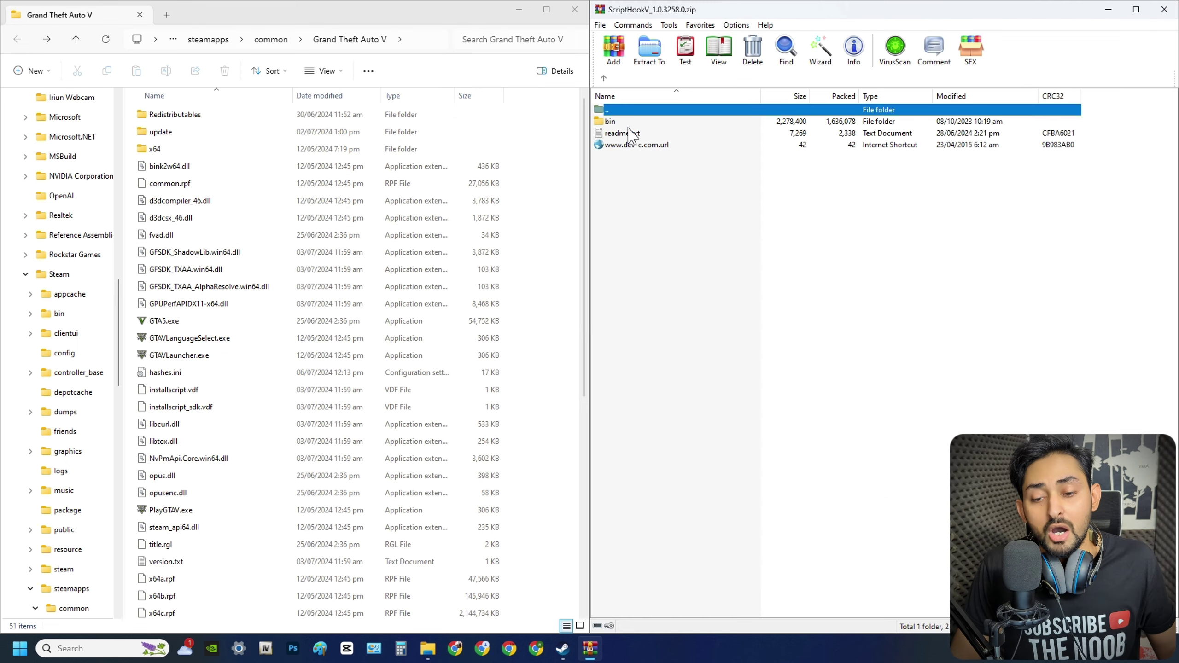
double_click(623, 122)
Step: Copy dinput8.dll and ScriptHookV.dll from the archive into the Grand Theft Auto V folder and close the archive
left_click(637, 125)
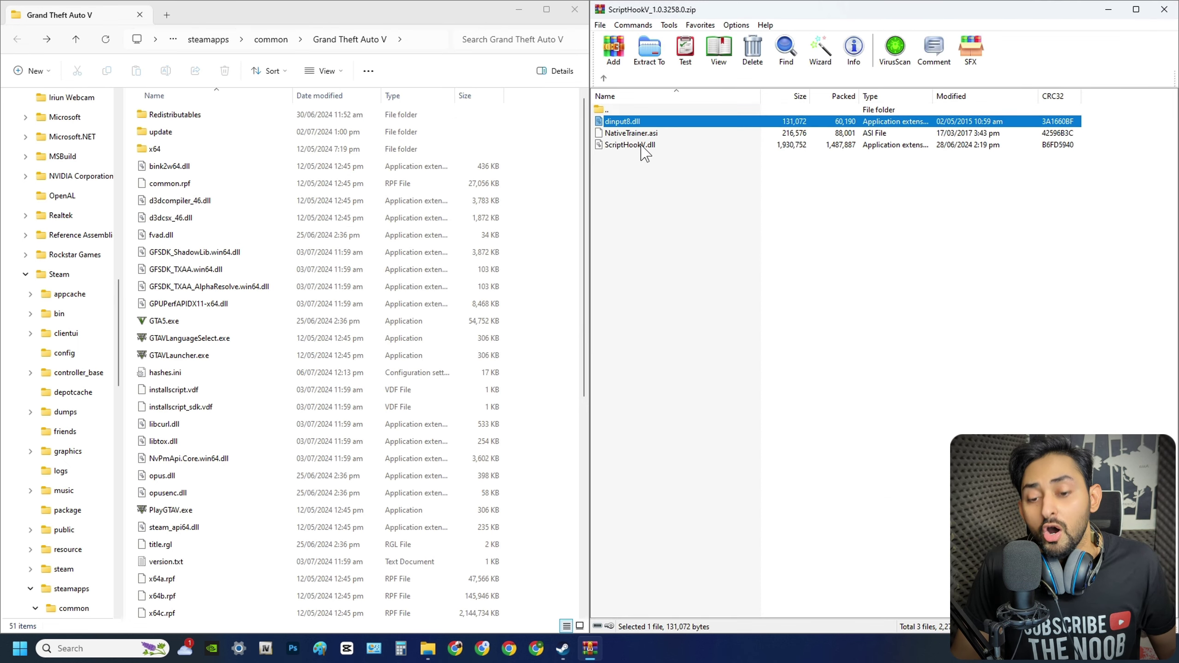
left_click(642, 146, "ctrl")
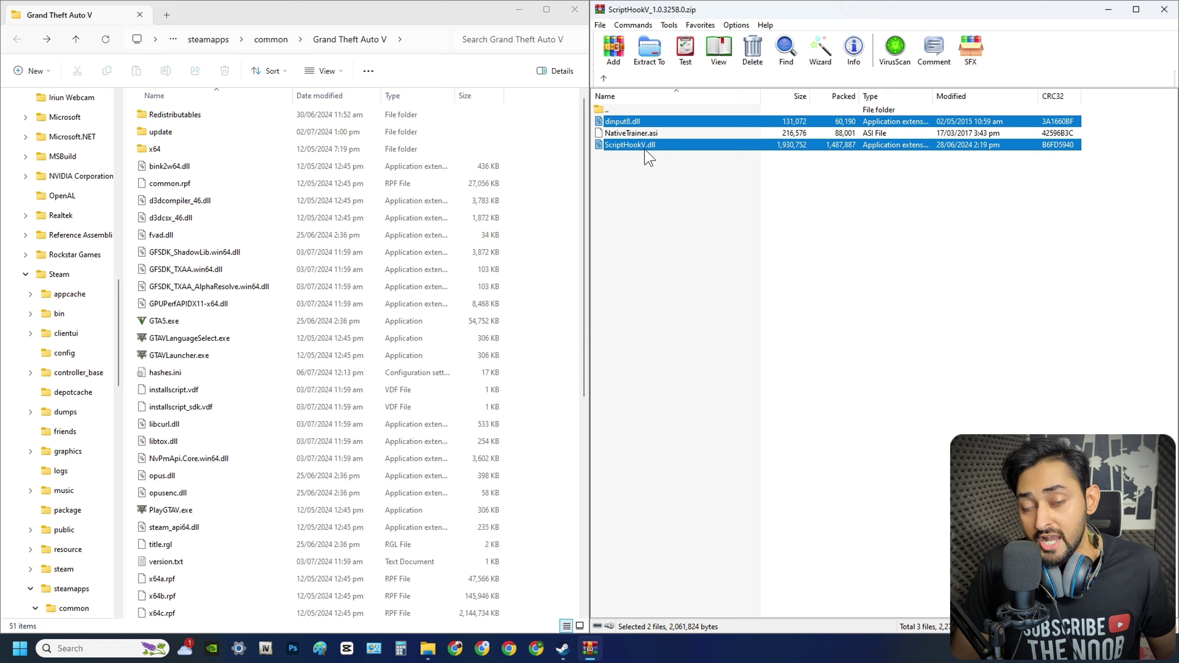
left_click_drag(652, 124, 534, 236)
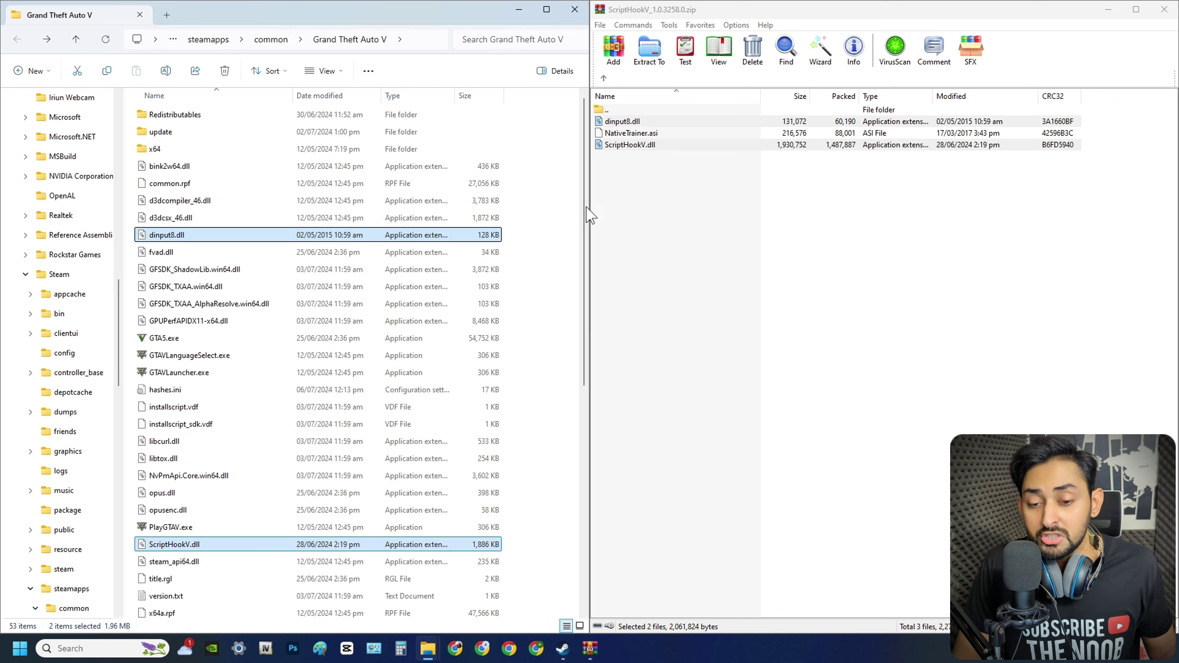
left_click(723, 263)
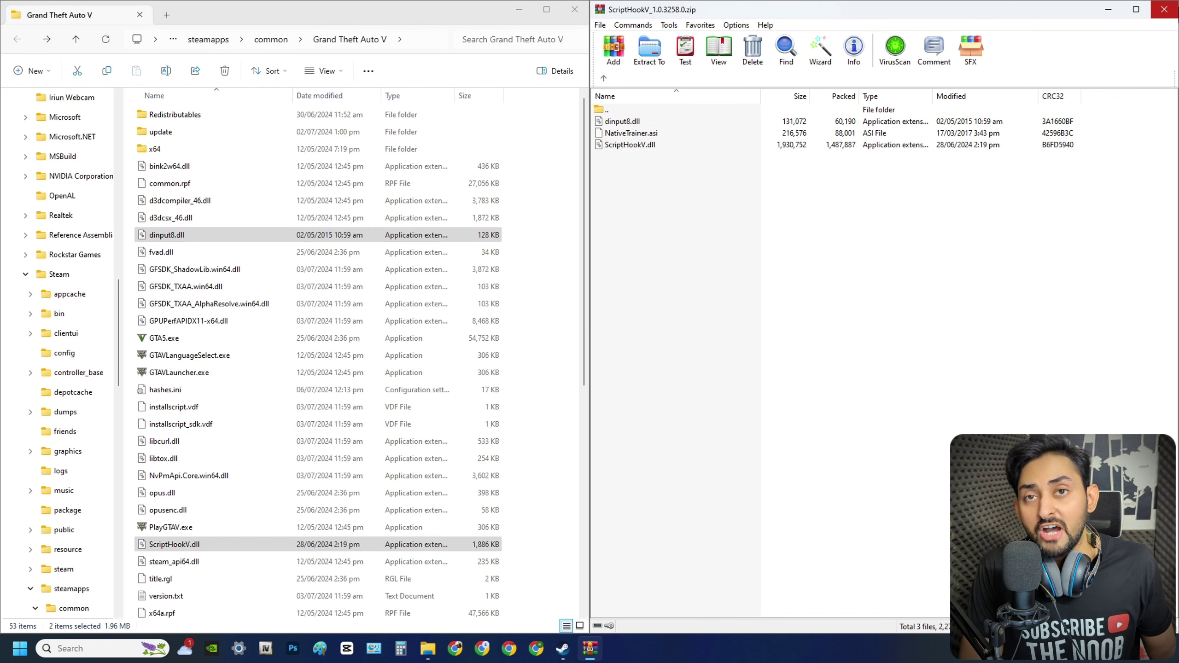
left_click(1164, 10)
Step: Open f817a9-PackfileLimitAdjuster.zip from the CRASH folder in WinRAR and place it beside the Grand Theft Auto V folder
left_click(858, 482)
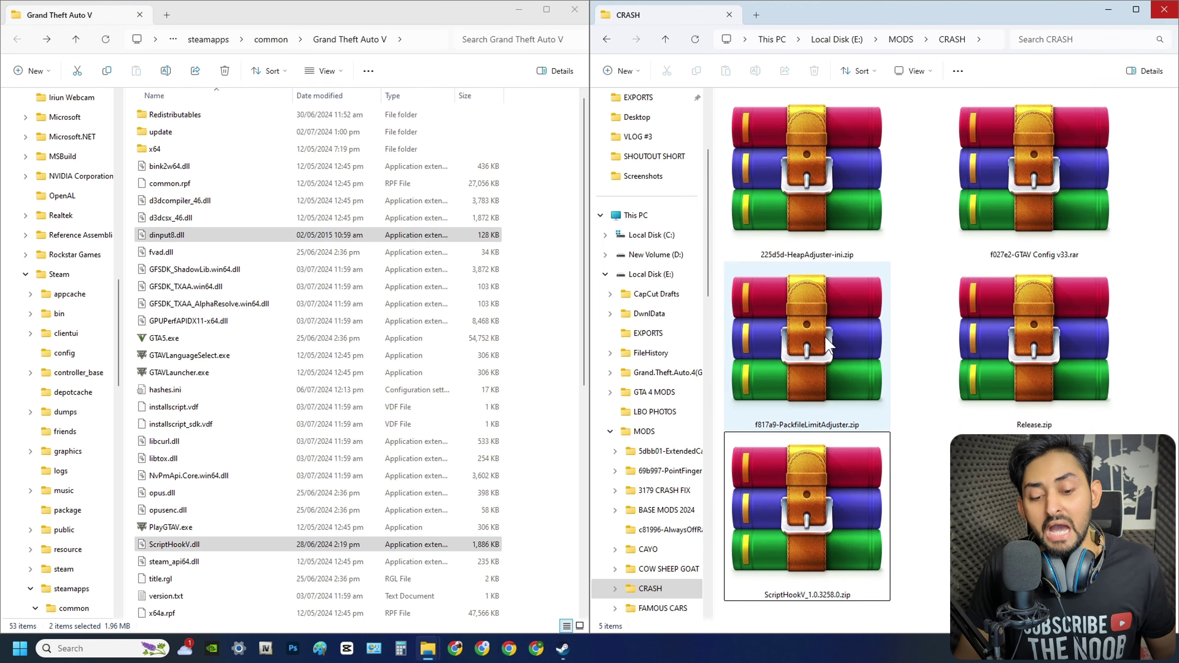
right_click(773, 300)
mouse_move(815, 362)
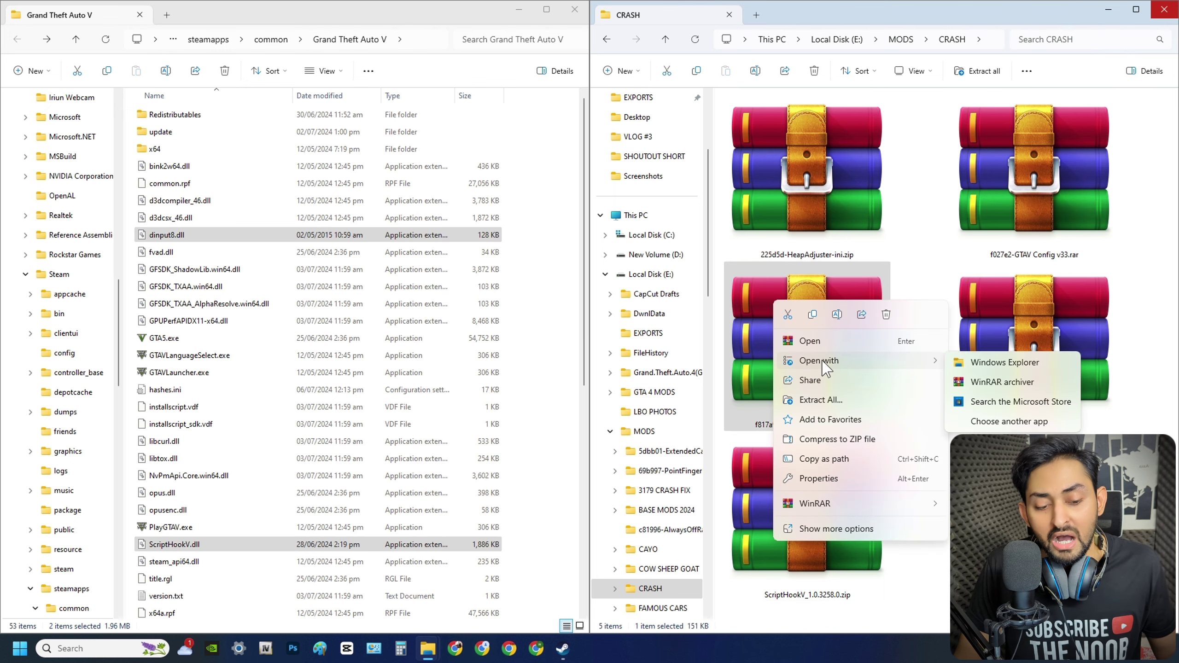
left_click(995, 376)
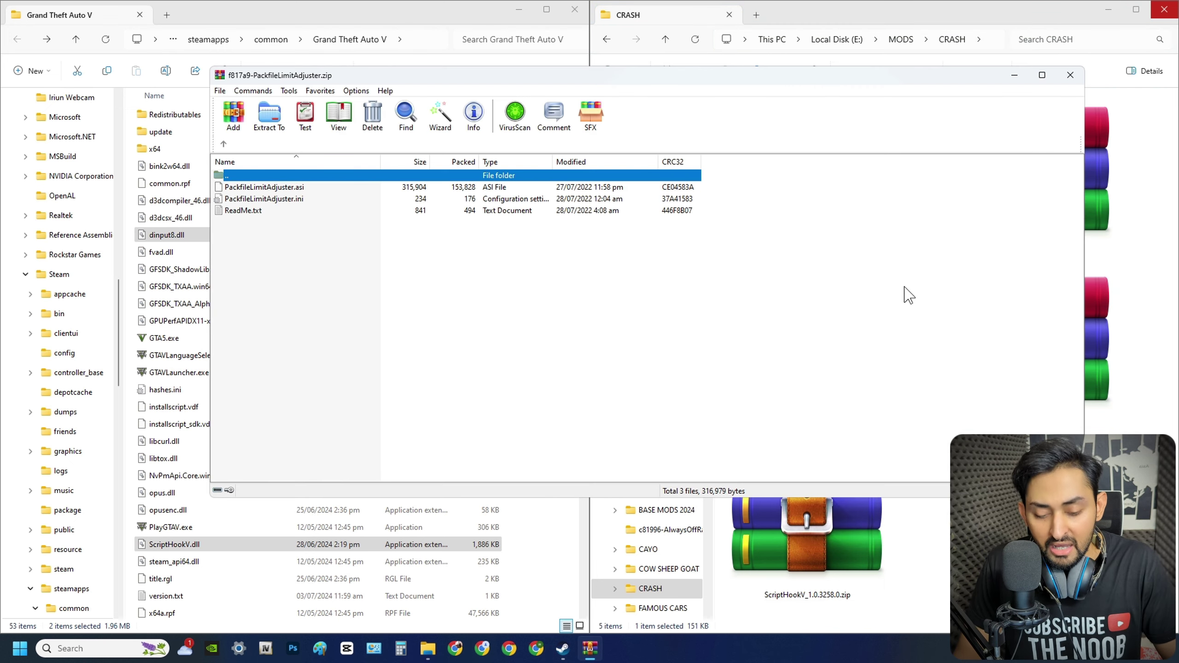
key("super+Right")
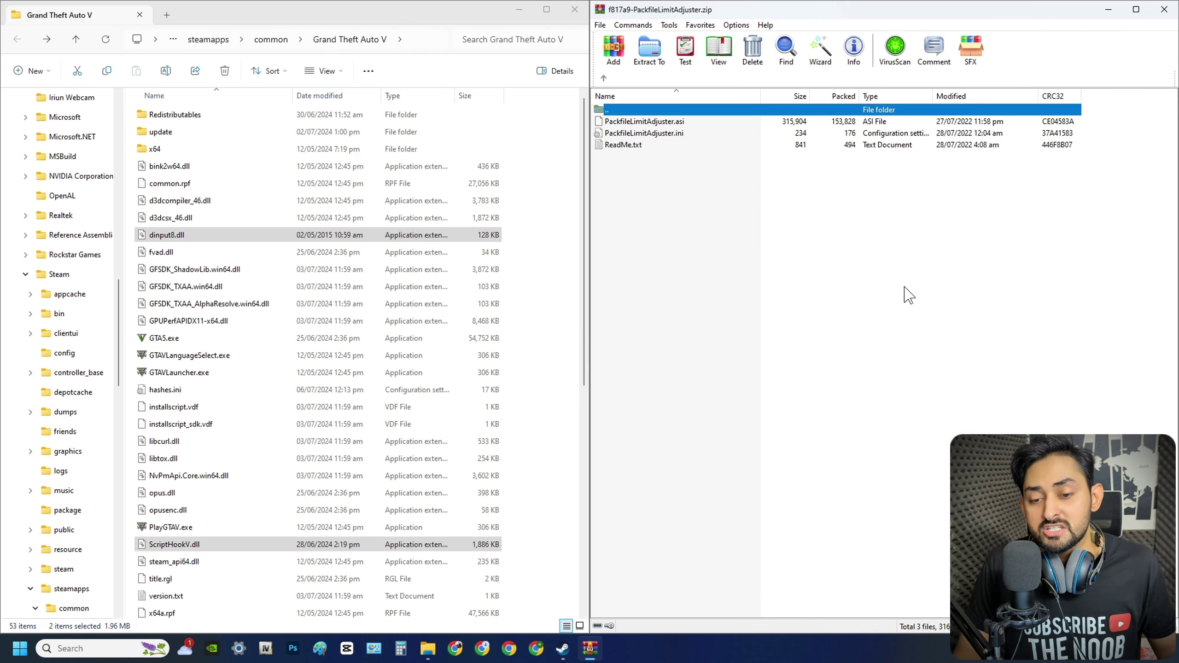
Step: Copy PackfileLimitAdjuster.asi and PackfileLimitAdjuster.ini from the archive into the Grand Theft Auto V folder
left_click(636, 122, "shift")
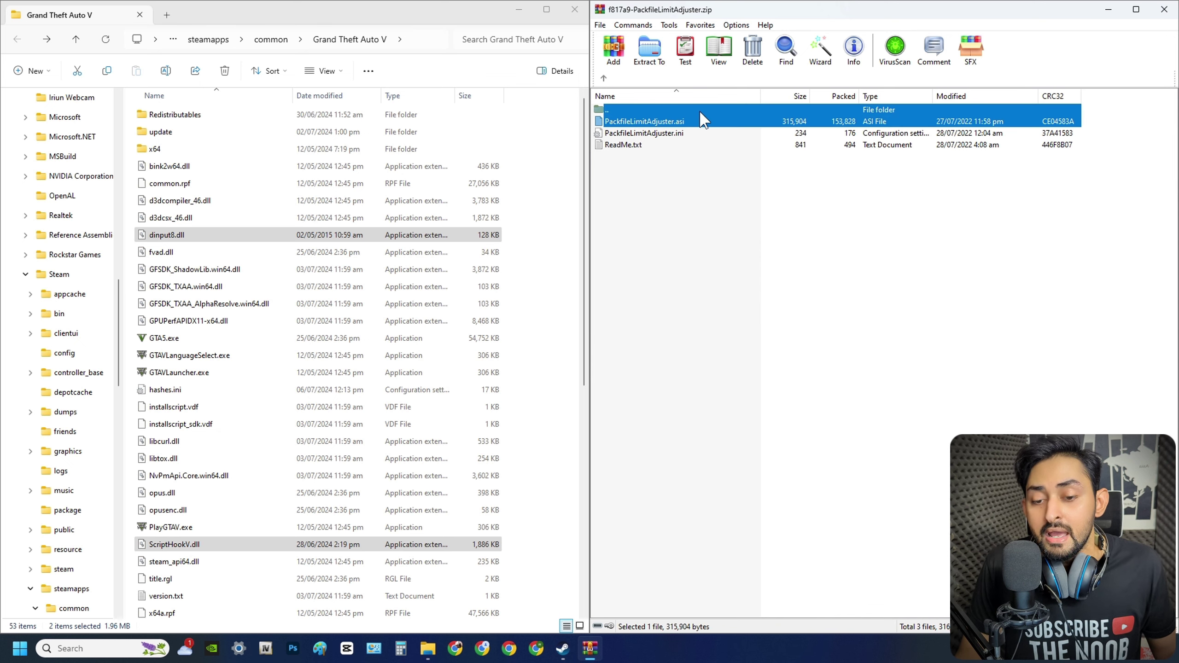
left_click(669, 133, "shift")
left_click_drag(666, 127, 710, 157)
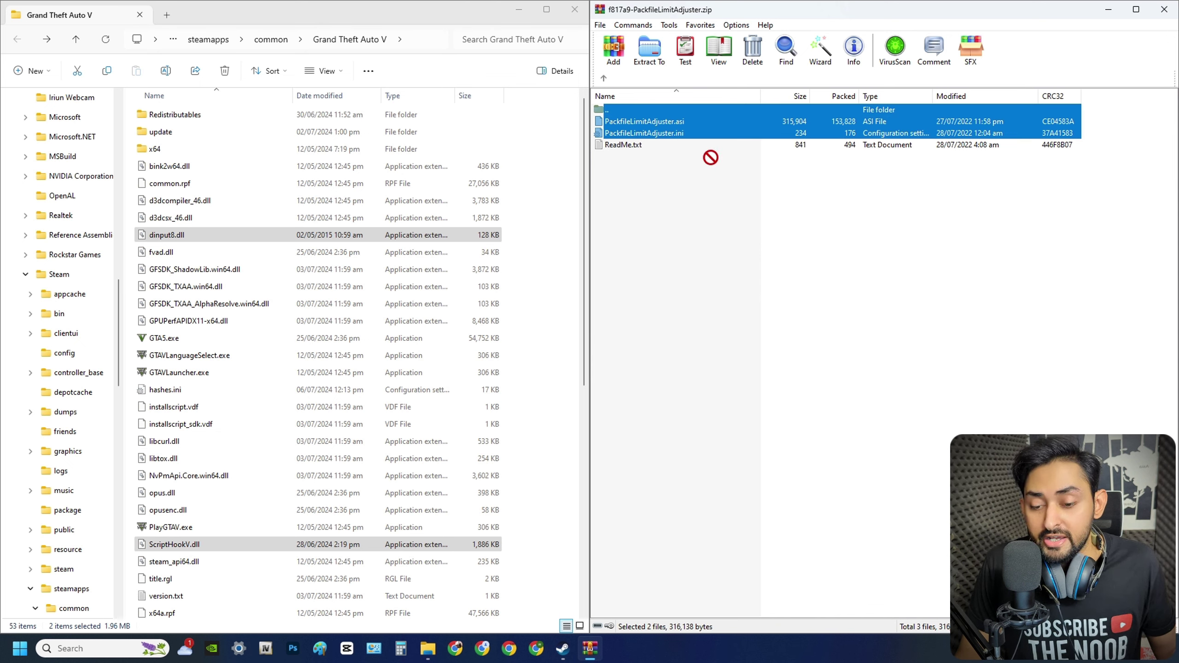
left_click_drag(547, 301, 549, 303)
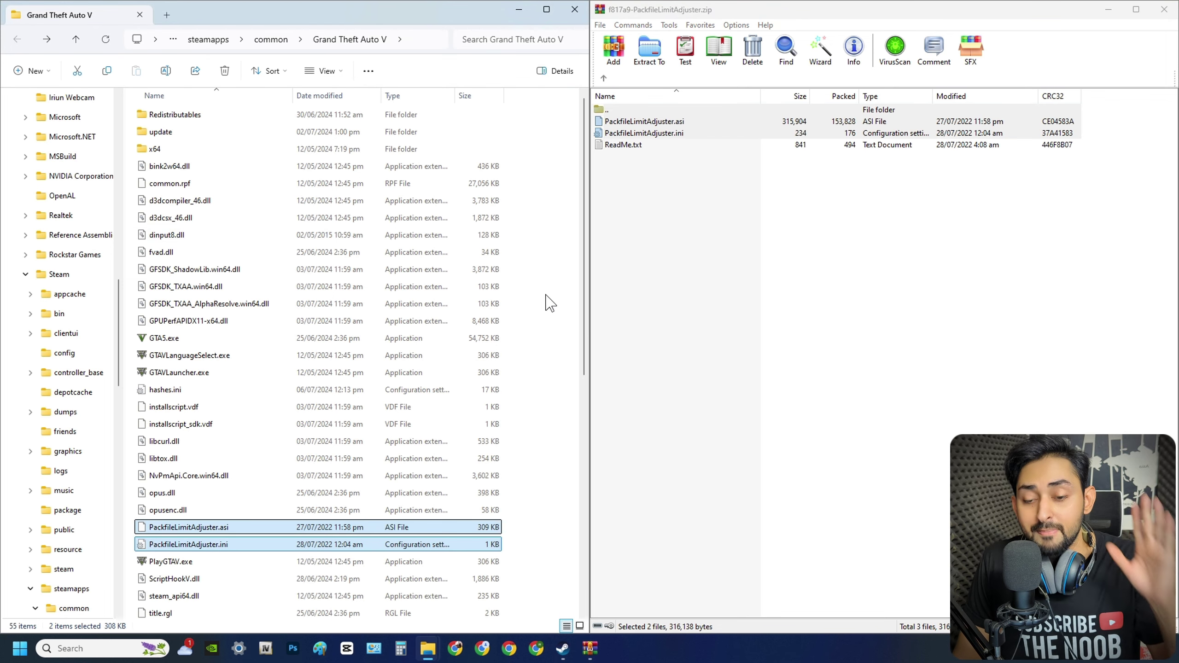
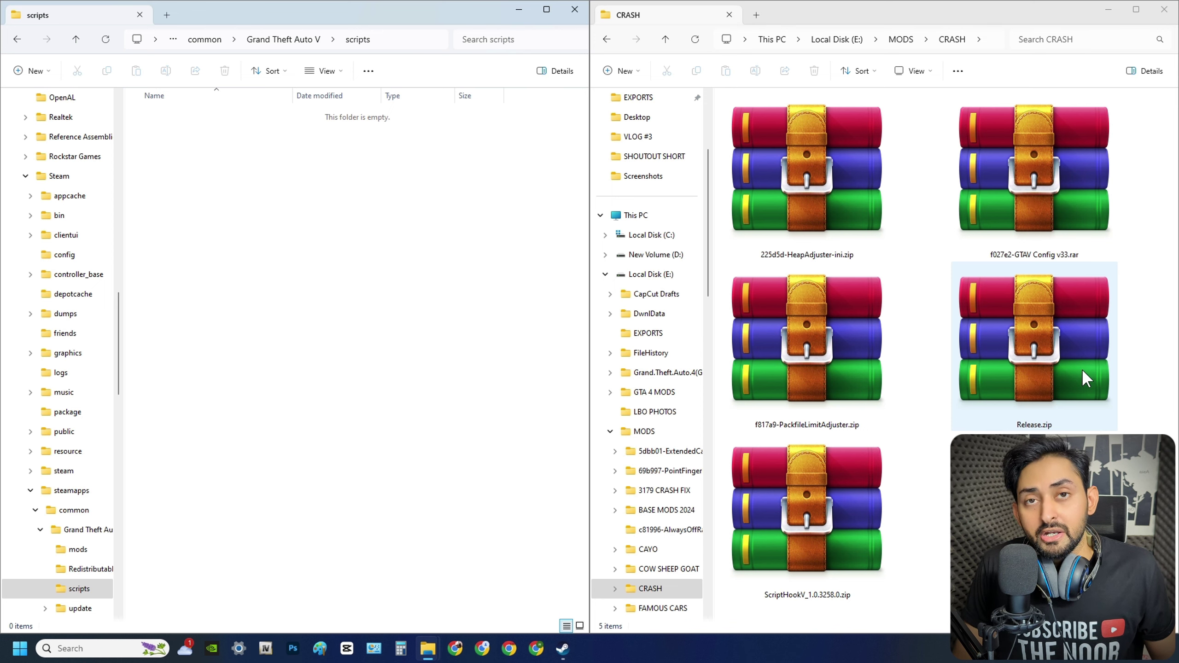
Step: Open Release.zip from the CRASH folder in WinRAR and place it beside the game's scripts folder
left_click(1012, 350)
right_click(1012, 351)
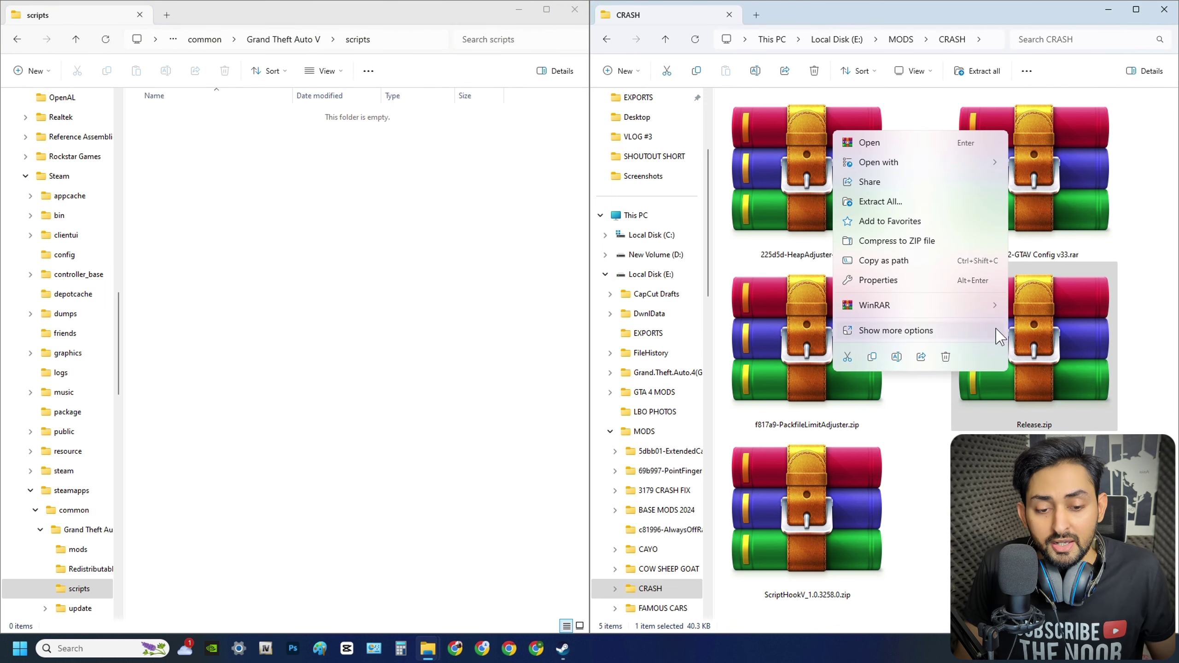
mouse_move(948, 172)
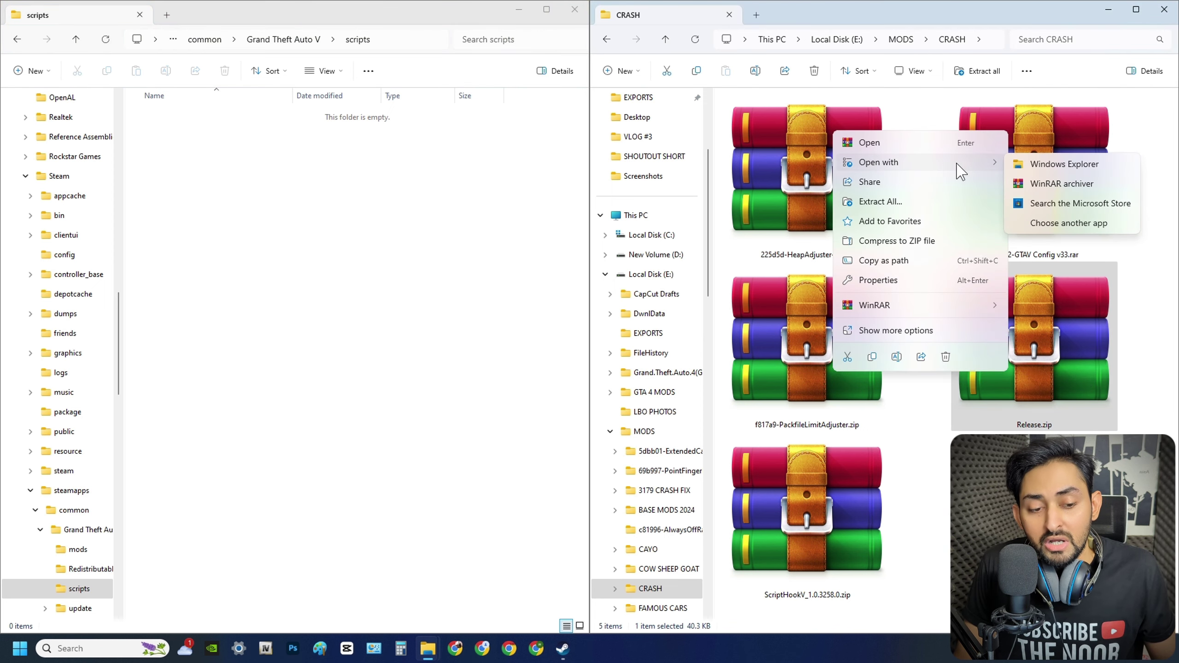
left_click(1073, 181)
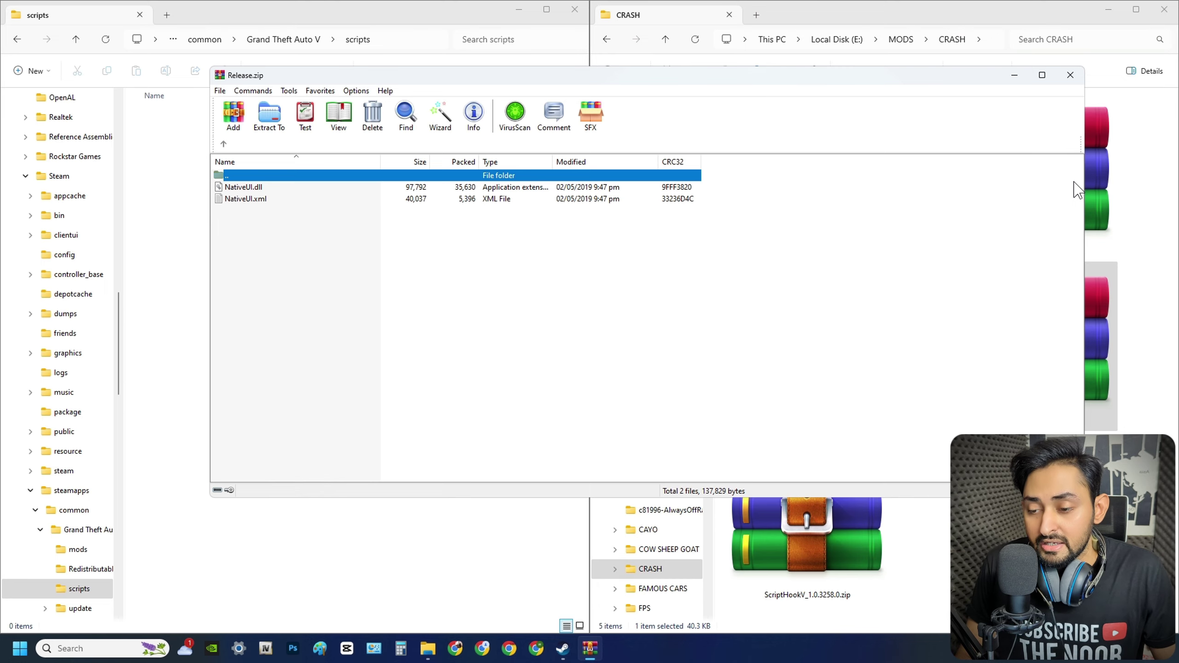
key("super+Right")
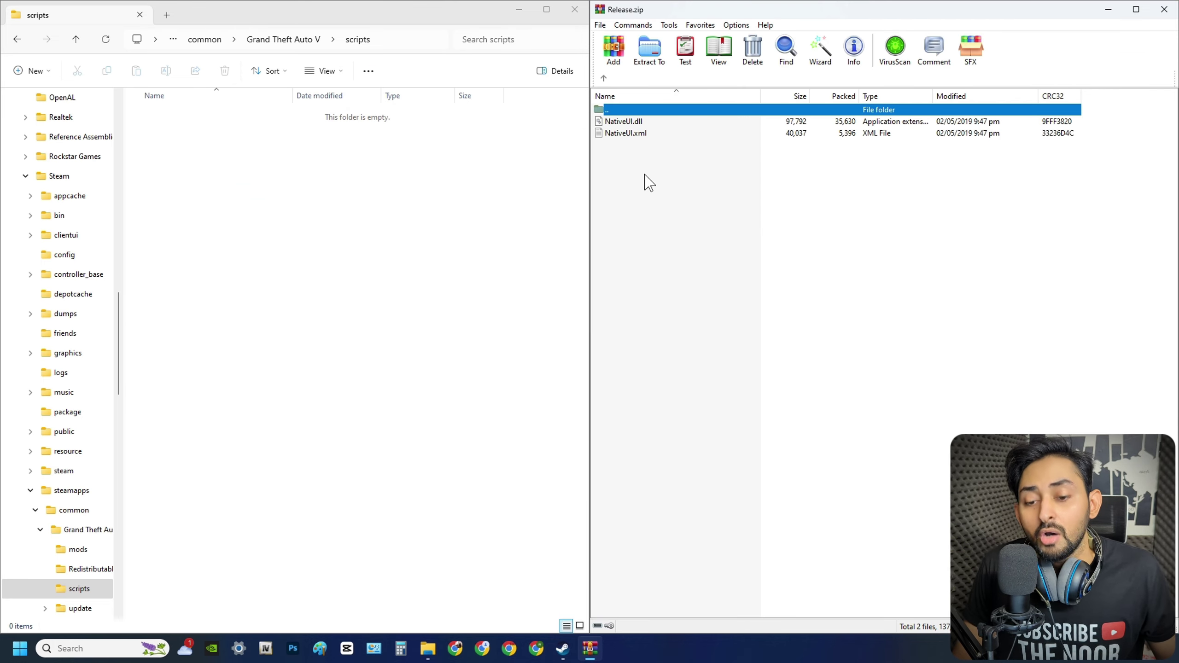
Step: Copy NativeUI.dll and NativeUI.xml from the archive into the scripts folder
left_click_drag(646, 175, 636, 125)
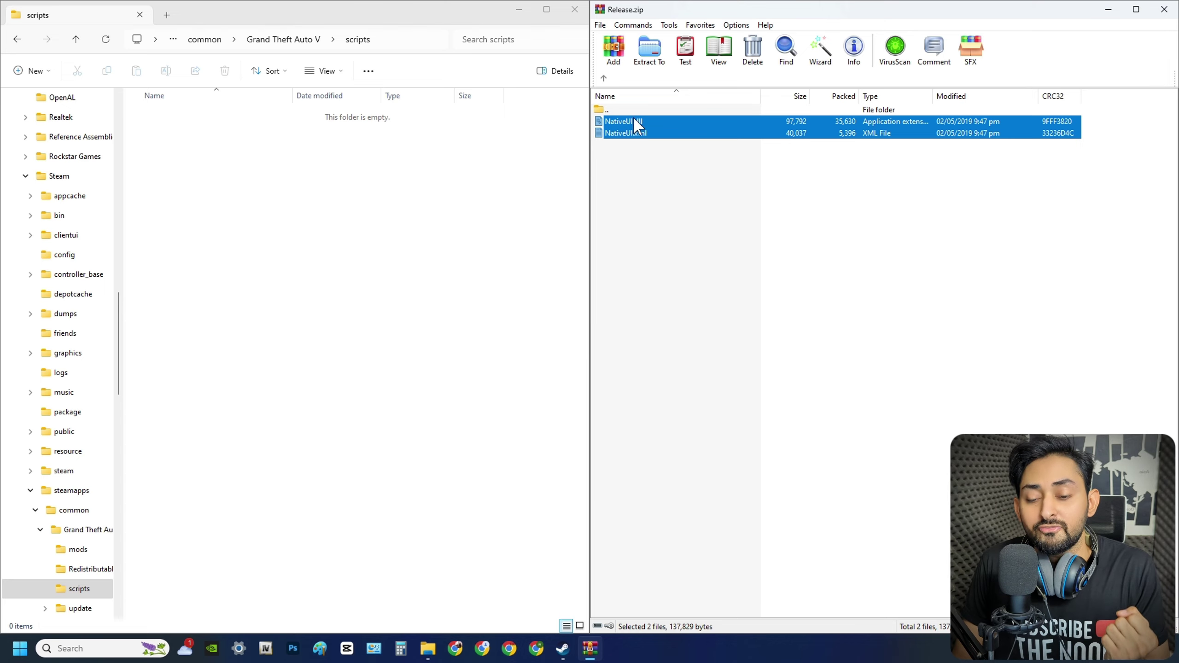
left_click(646, 204)
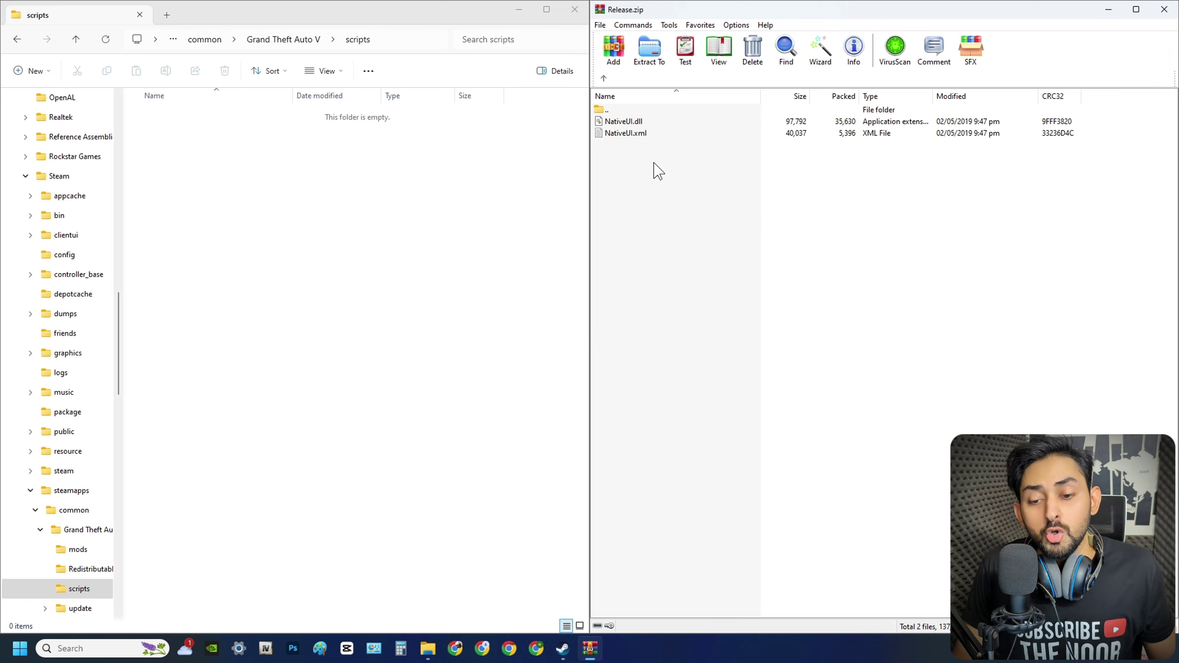
left_click_drag(655, 170, 272, 212)
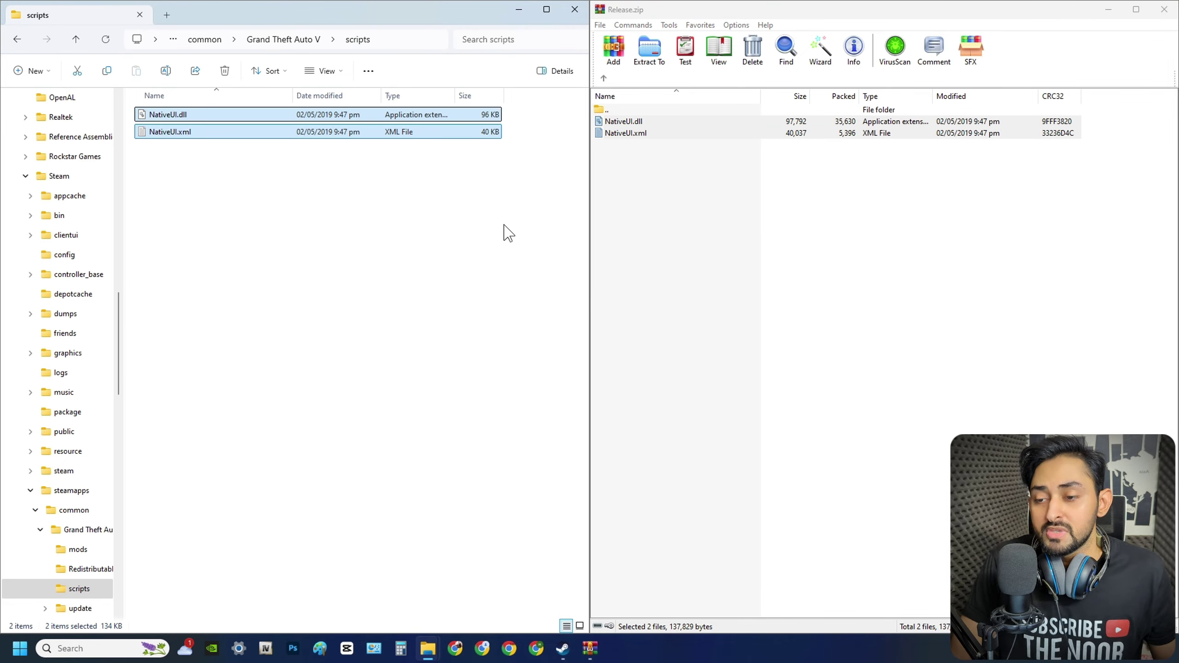
Step: Return to the Grand Theft Auto V folder and copy NativeUI.dll and NativeUI.xml from the archive into it
key("alt+Left")
left_click(691, 190)
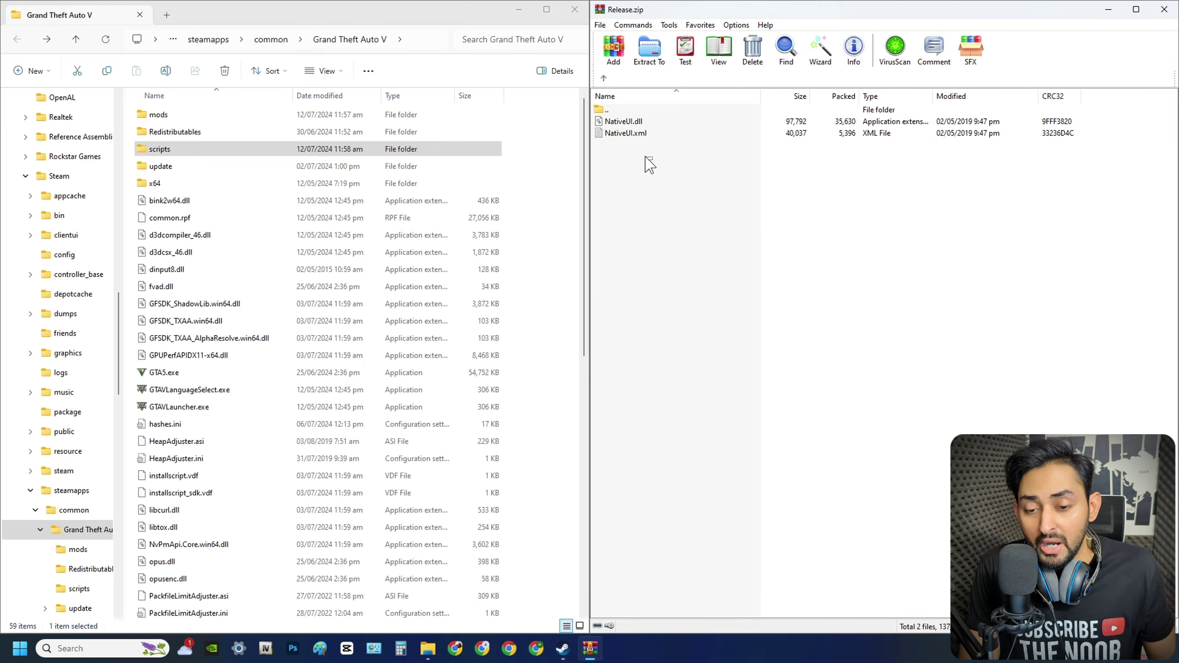
left_click_drag(652, 168, 550, 285)
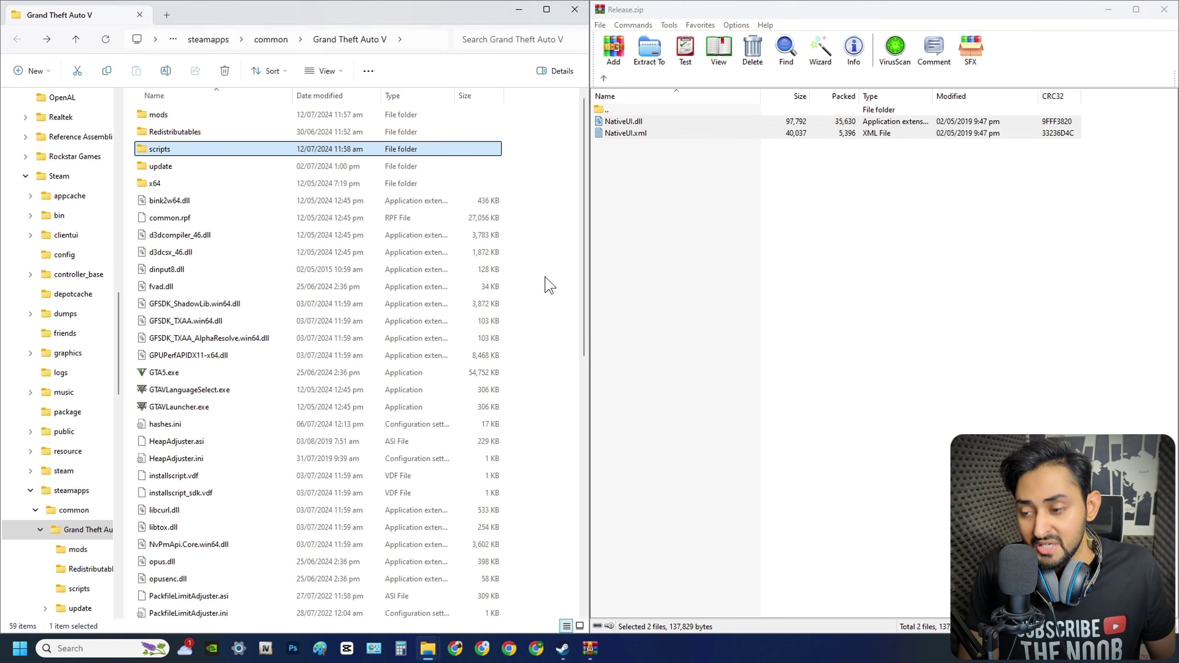
Step: Enter the mods folder and copy NativeUI.dll and NativeUI.xml from the archive into it
double_click(246, 121)
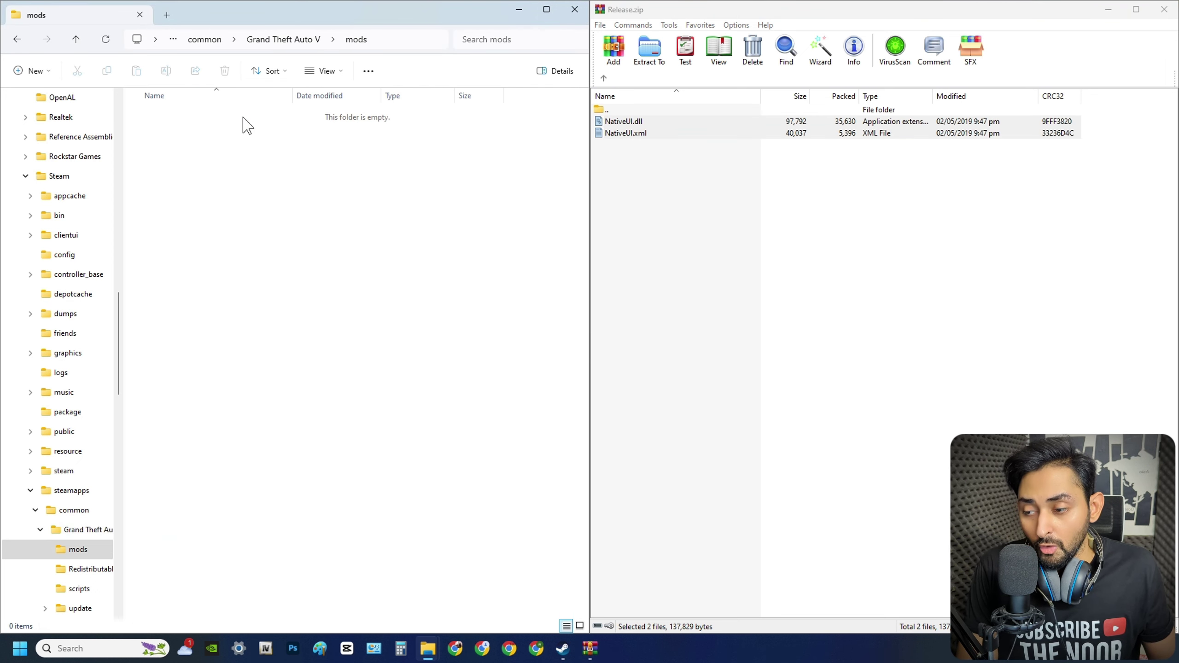
left_click(658, 121)
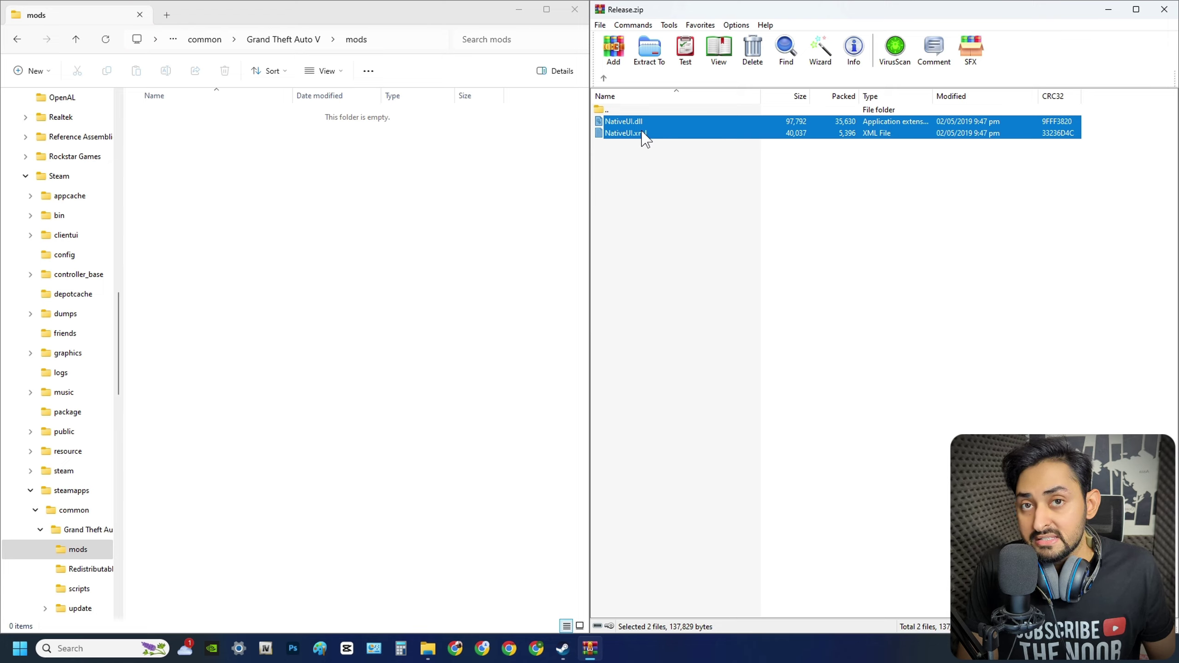
left_click_drag(645, 139, 288, 214)
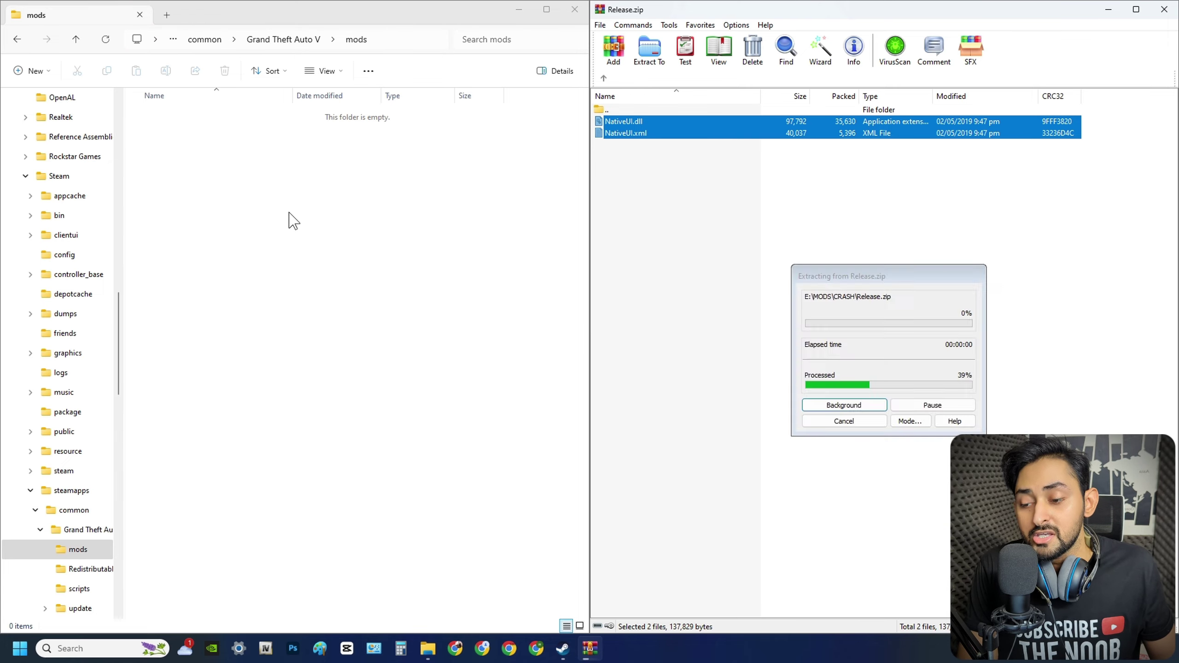
left_click(289, 215)
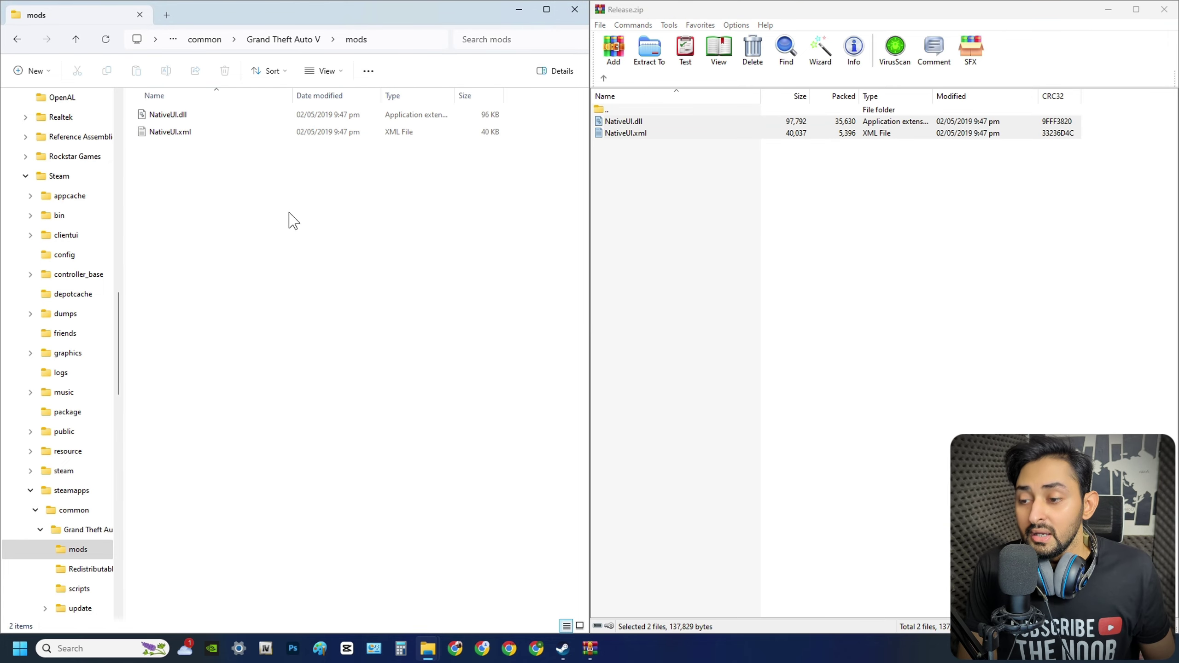
Step: Create a new folder named update inside the mods folder
right_click(330, 240)
left_click(356, 231)
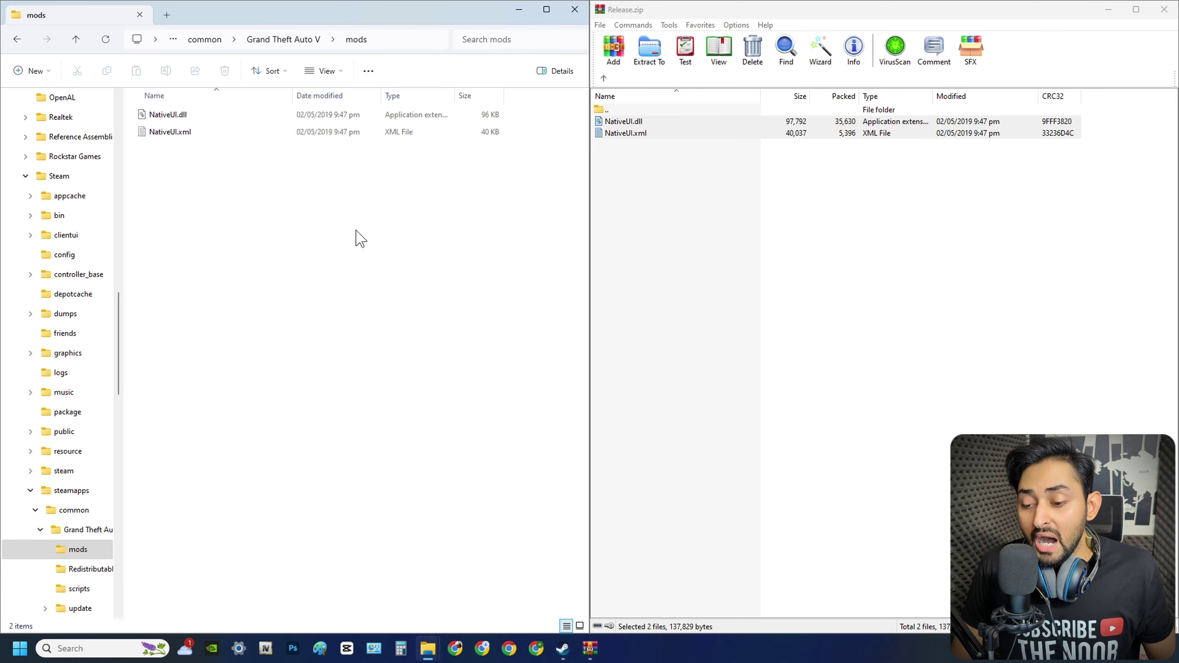
right_click(360, 239)
mouse_move(409, 332)
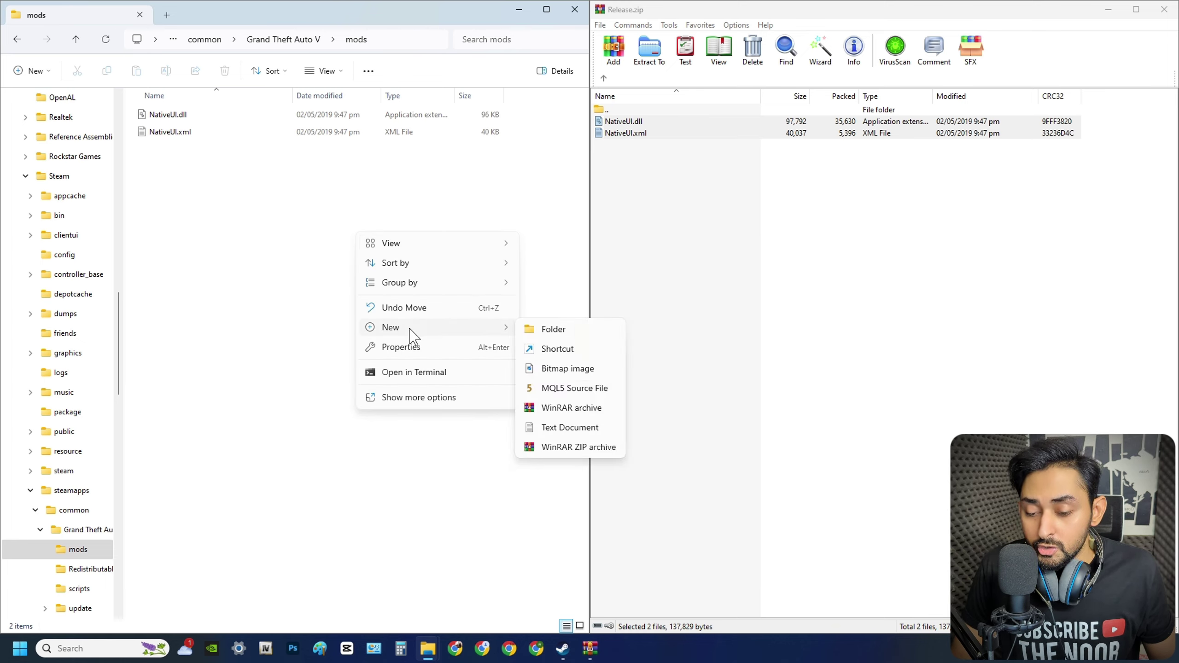
left_click(553, 329)
type("update")
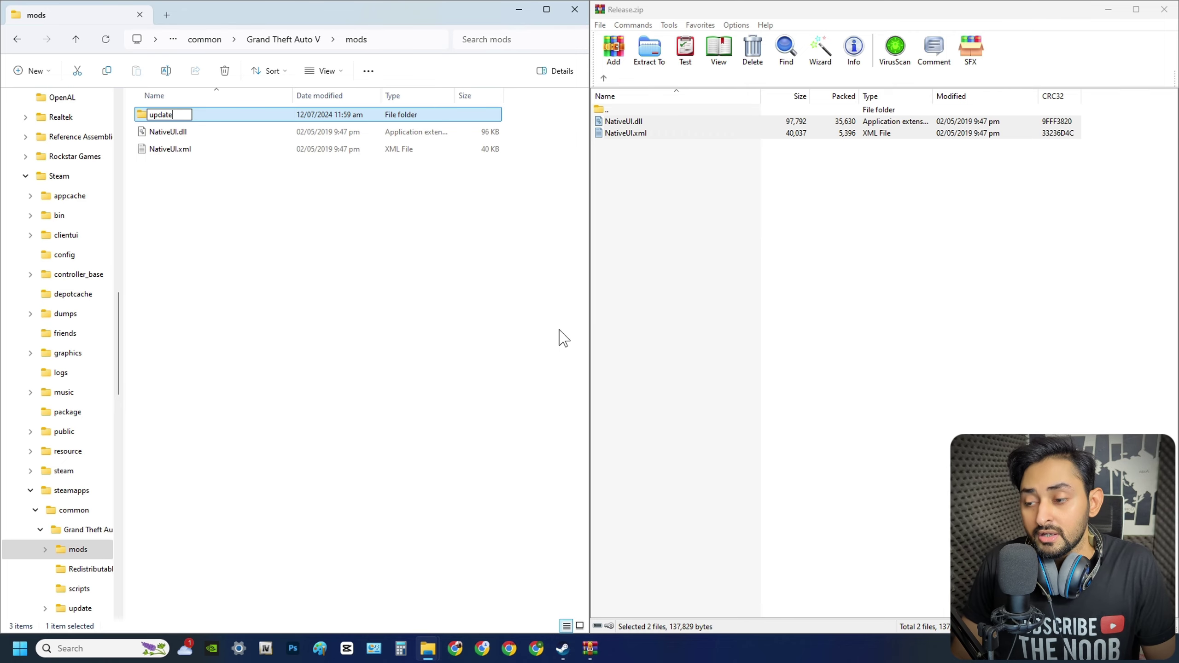
key("Return")
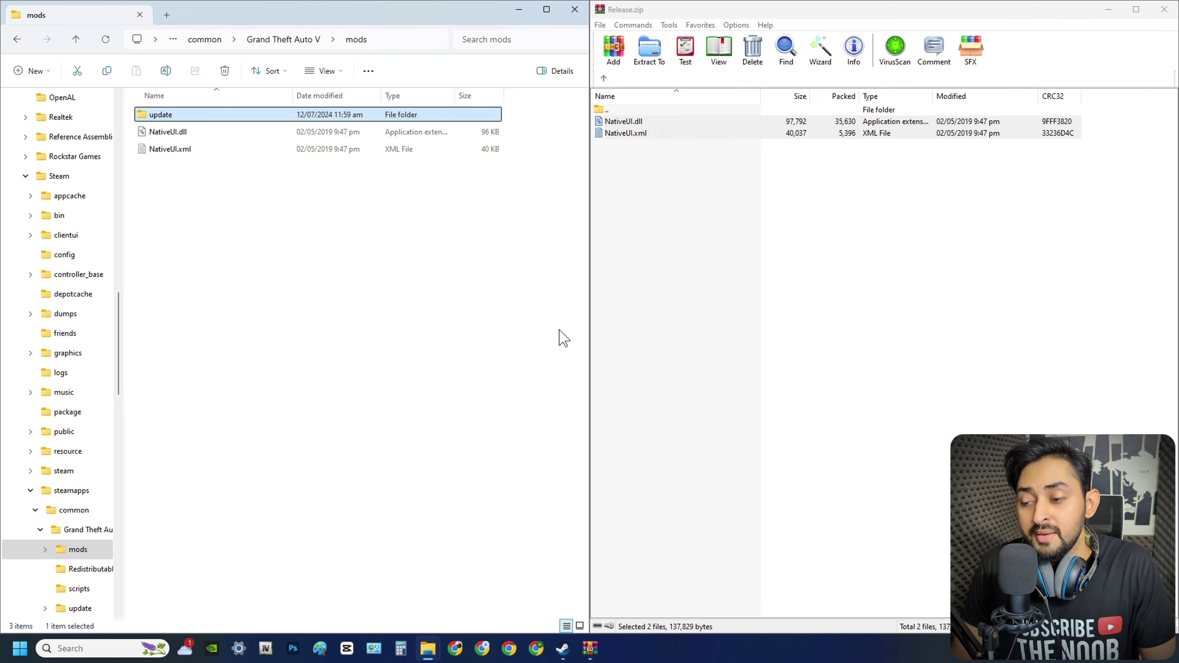
Step: Return to the Grand Theft Auto V folder and copy its original update folder to the clipboard
key("BackSpace")
left_click(172, 170)
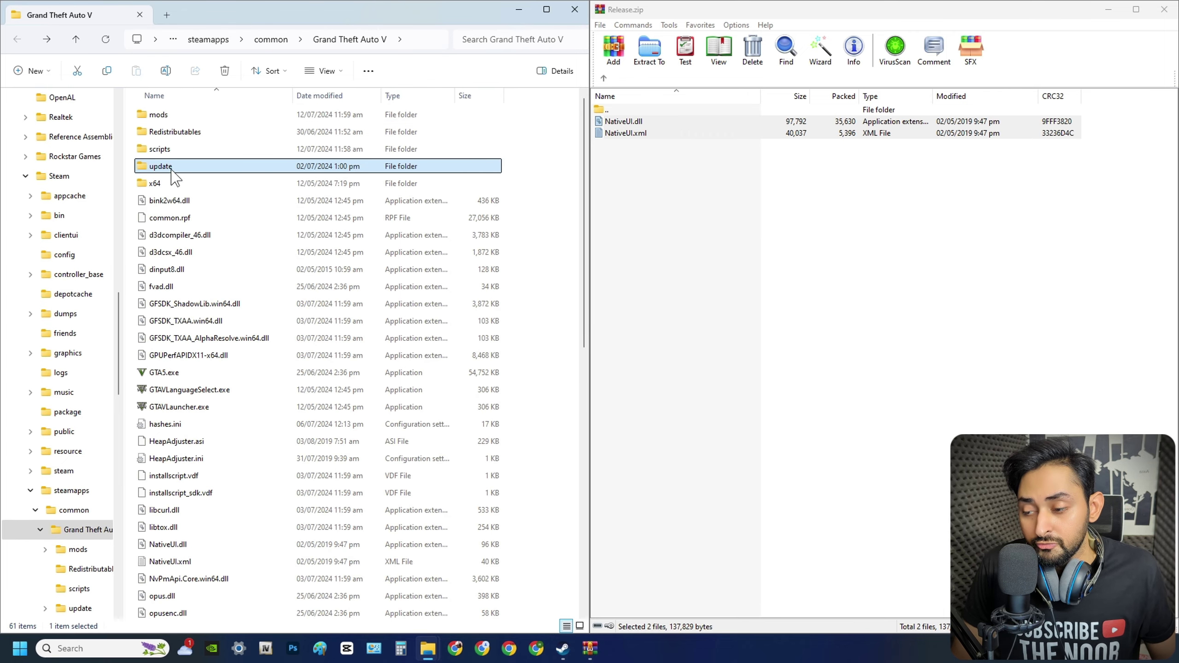
double_click(170, 116)
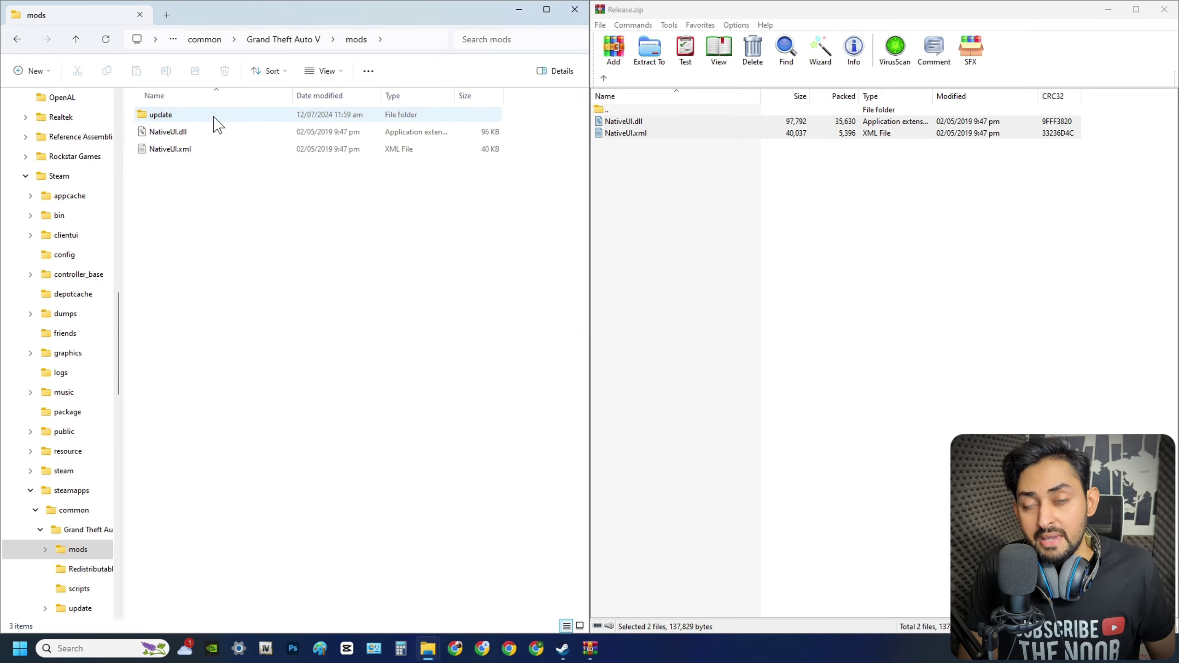
key("BackSpace")
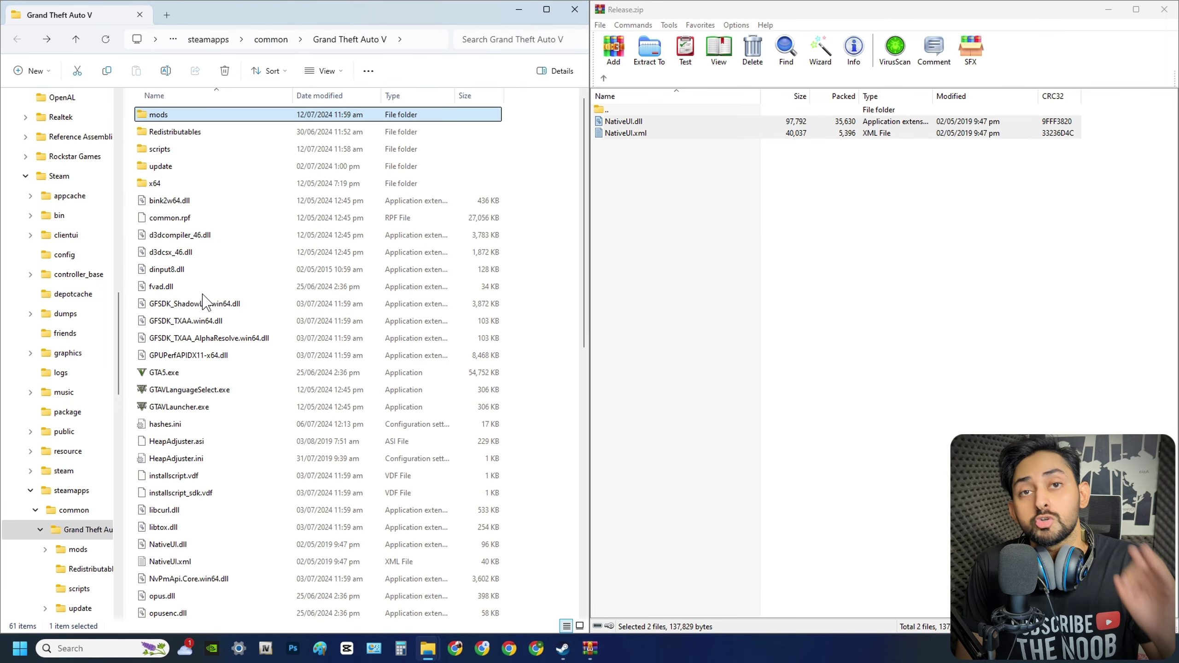
left_click(170, 166)
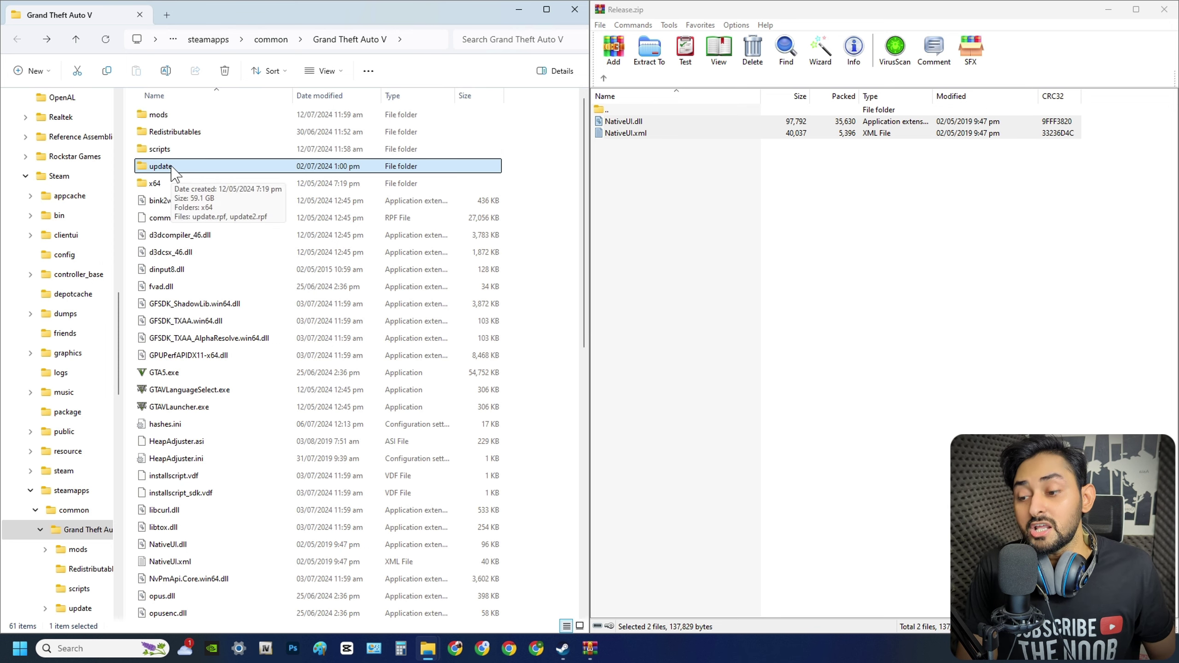
right_click(170, 167)
left_click(202, 414)
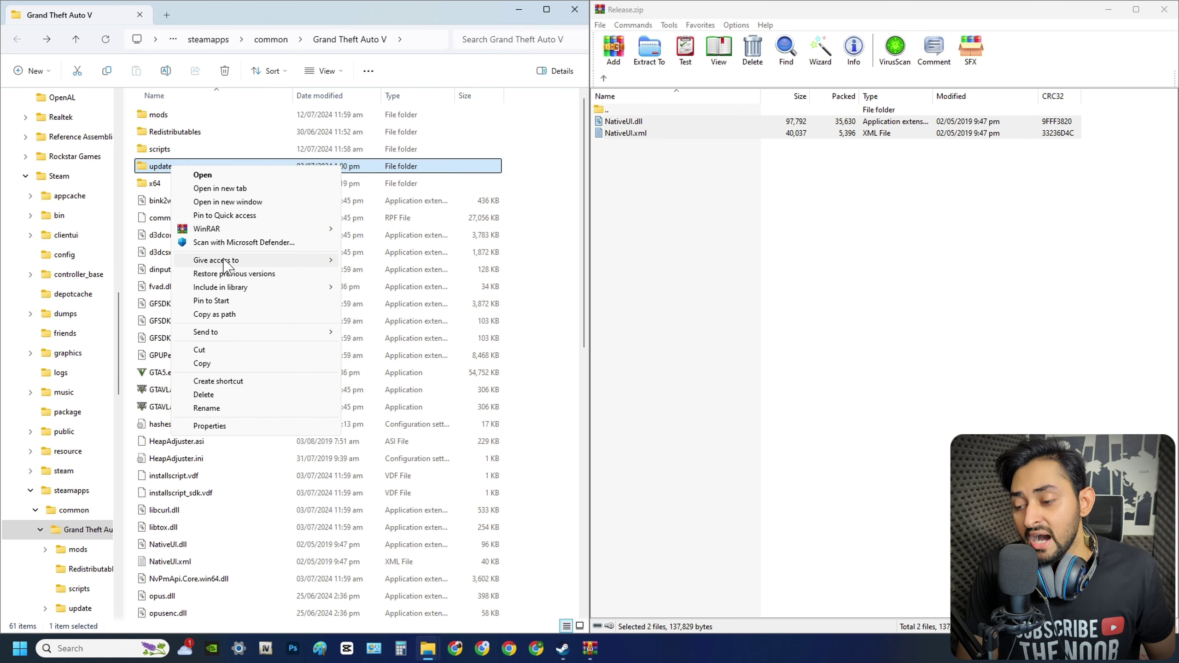
left_click(204, 368)
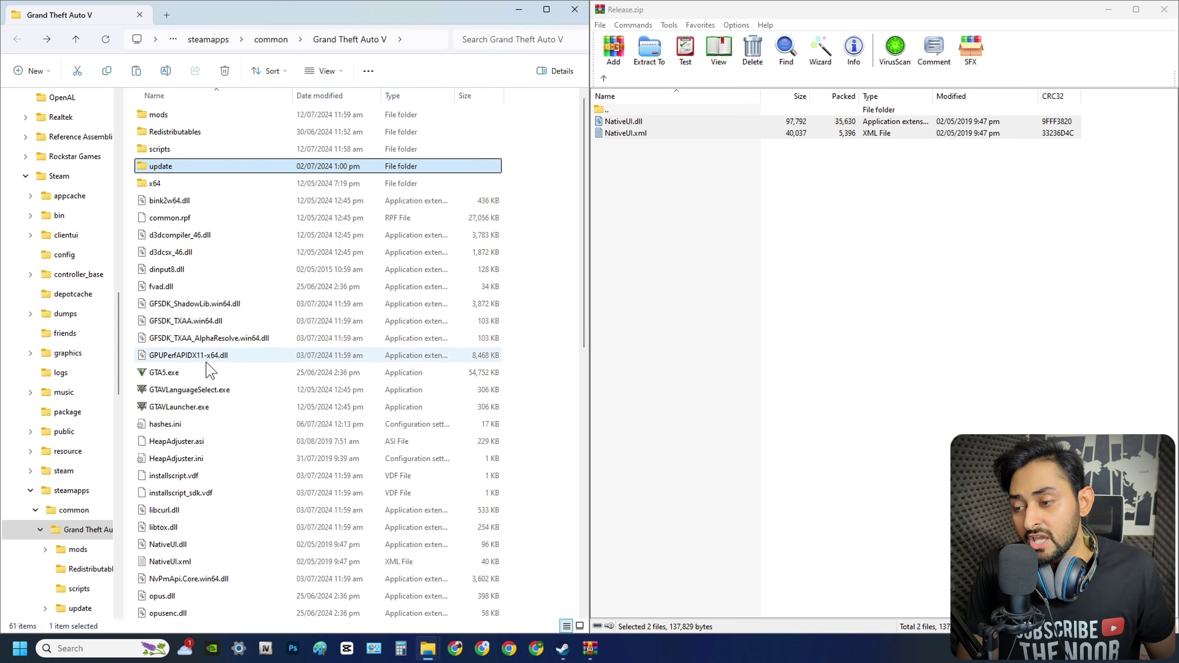
Step: Try to paste the copied original update folder into the update folder inside mods
double_click(158, 116)
double_click(206, 117)
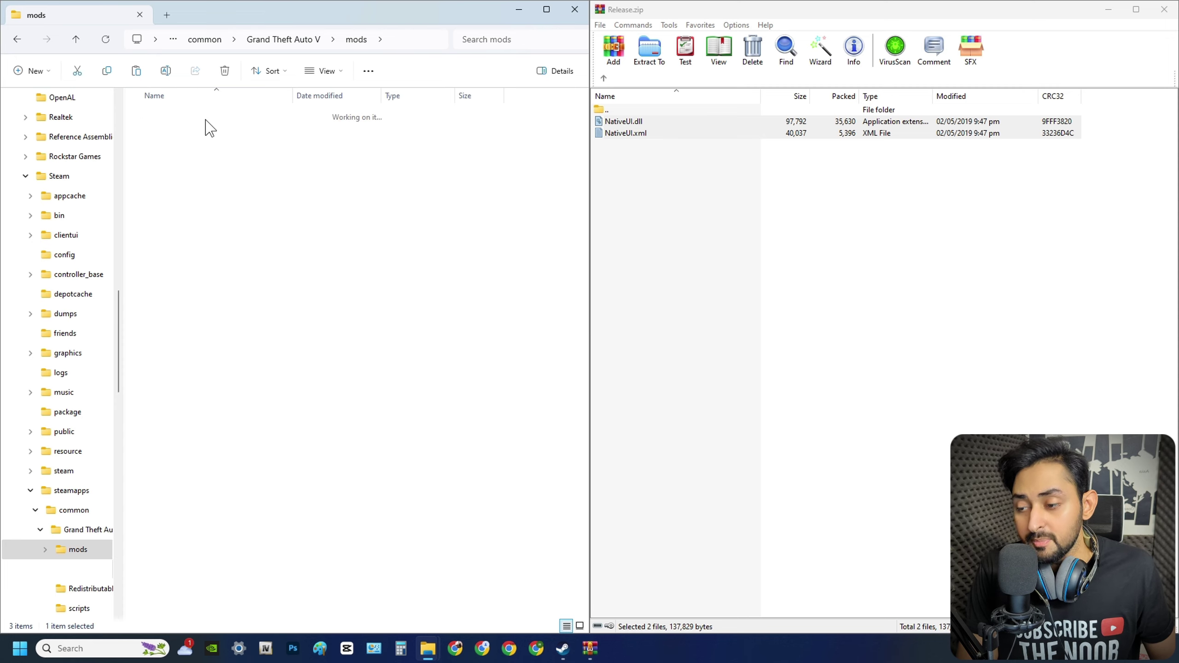
right_click(303, 231)
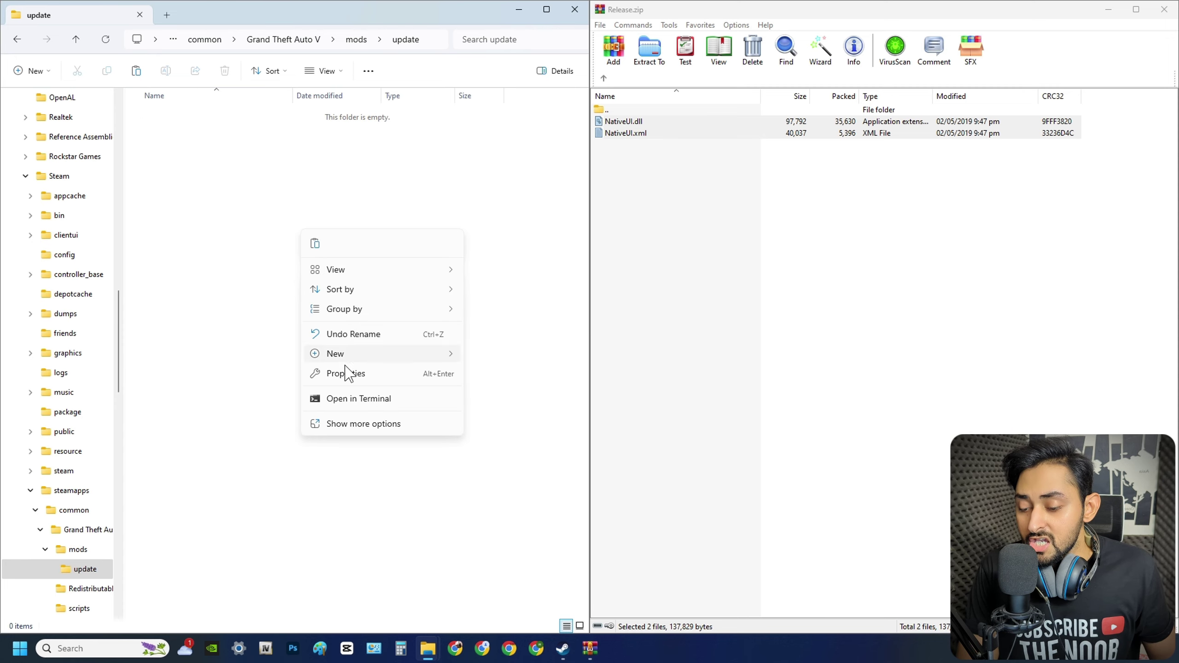
left_click(349, 424)
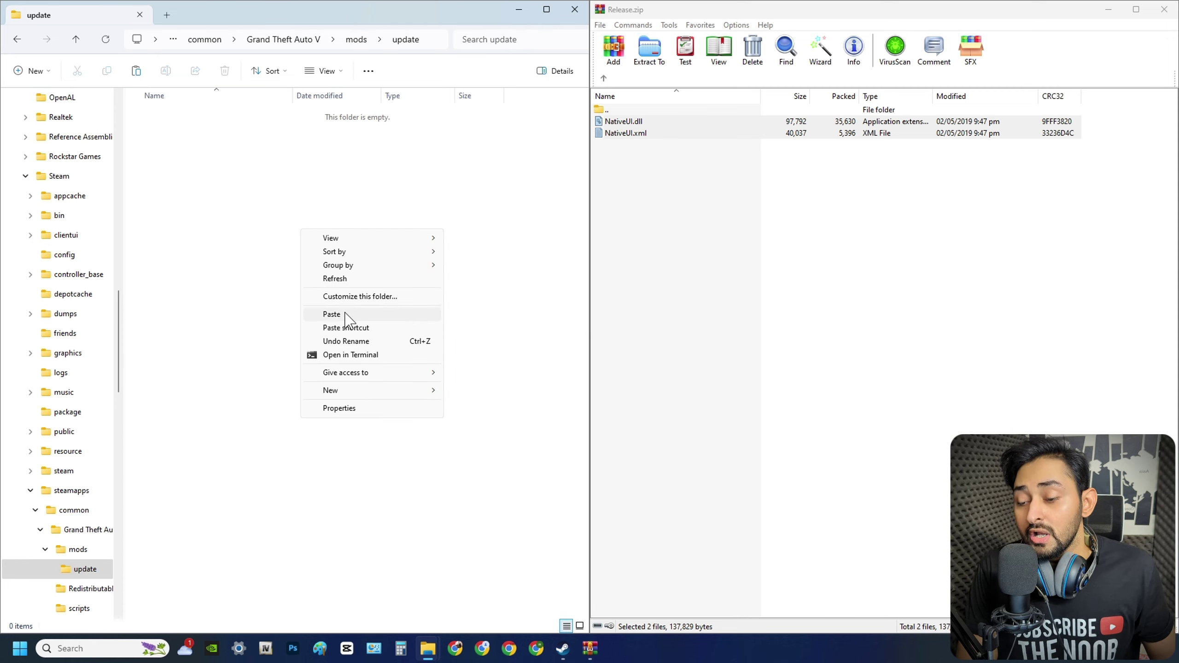
left_click(346, 315)
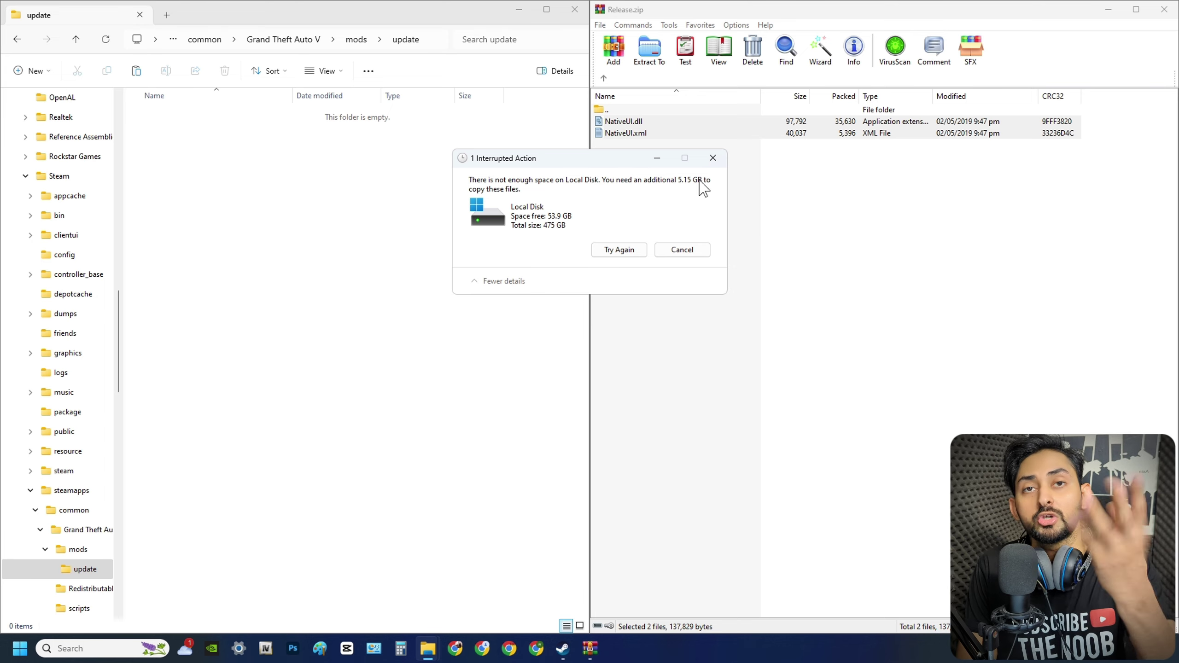
left_click(712, 159)
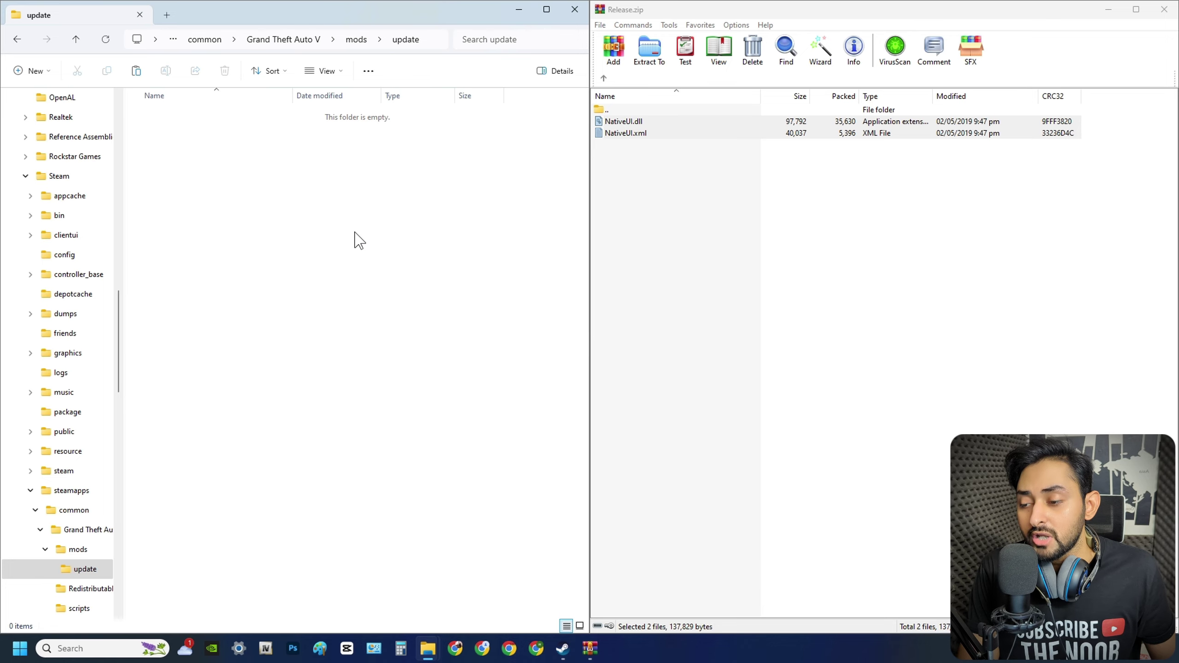
key("alt+Up")
key("alt+Up")
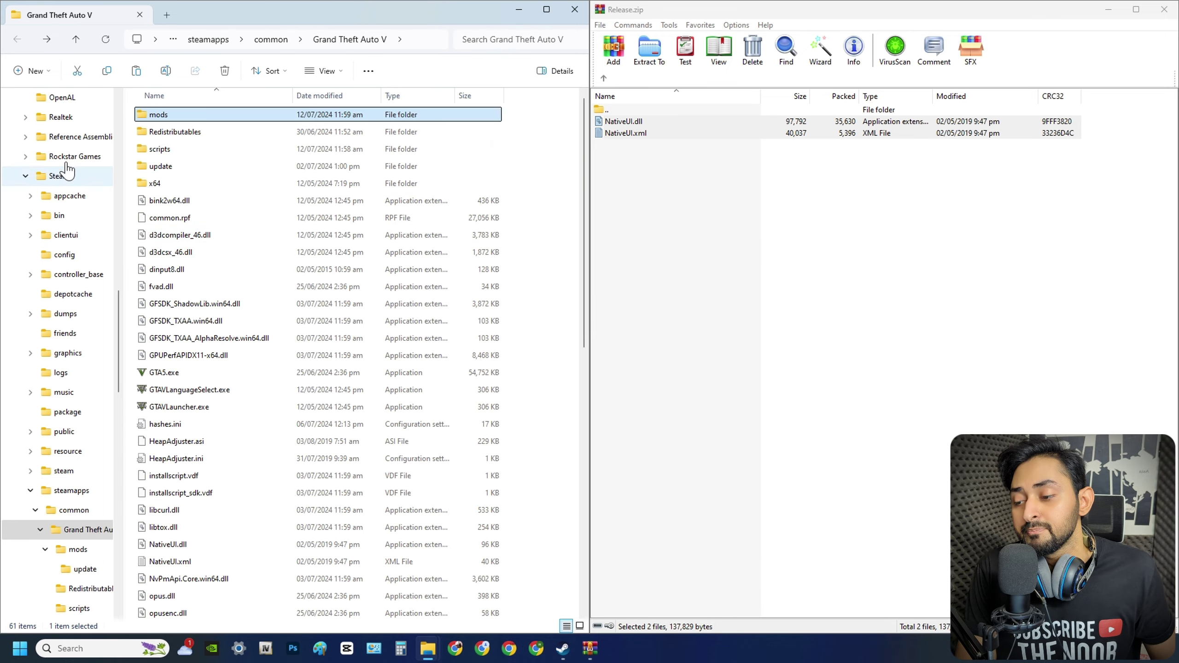
double_click(258, 123)
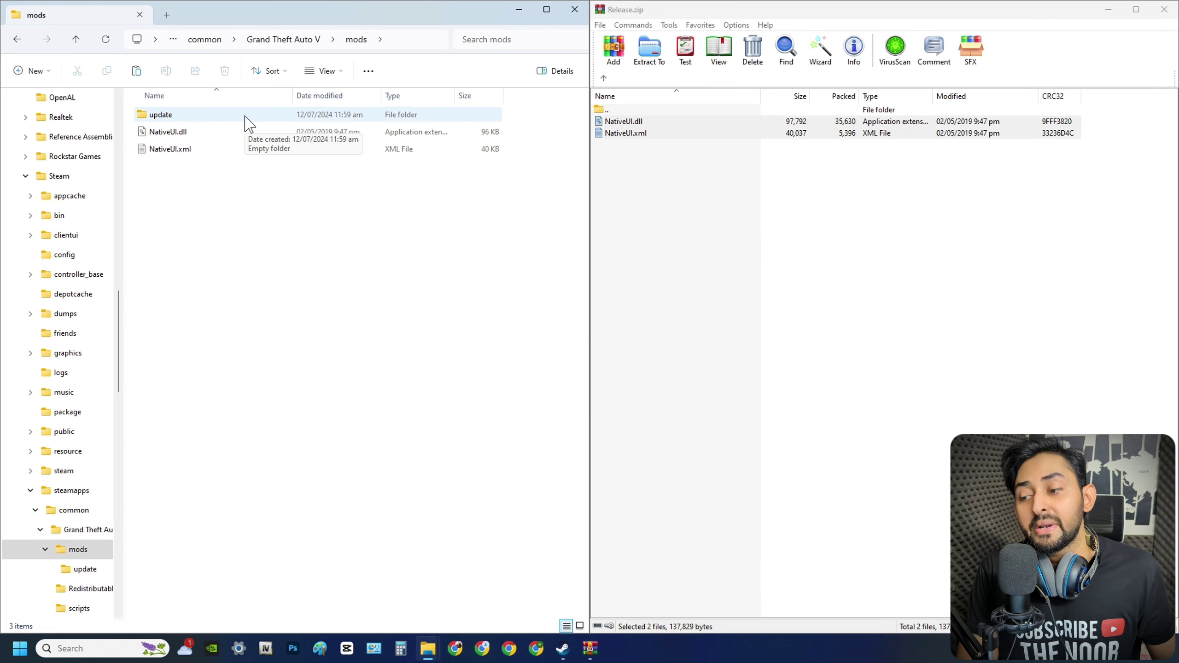
double_click(246, 122)
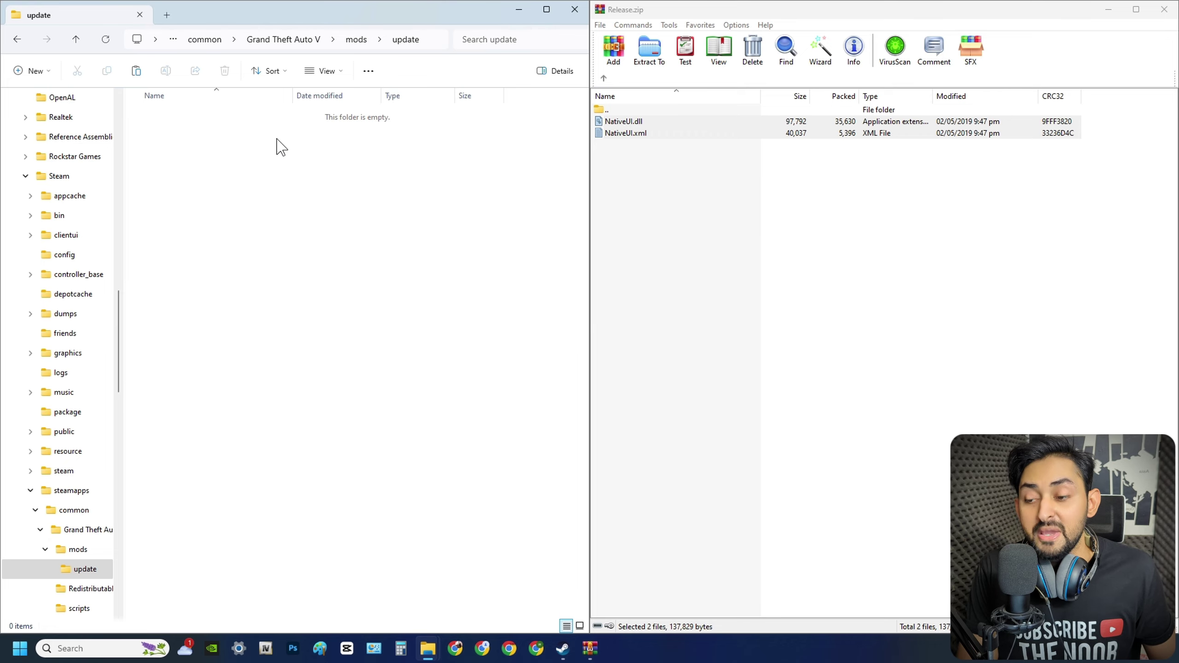
Step: Open the original update folder in Grand Theft Auto V and copy update.rpf and update2.rpf to the clipboard
key("alt+Up")
key("alt+Up")
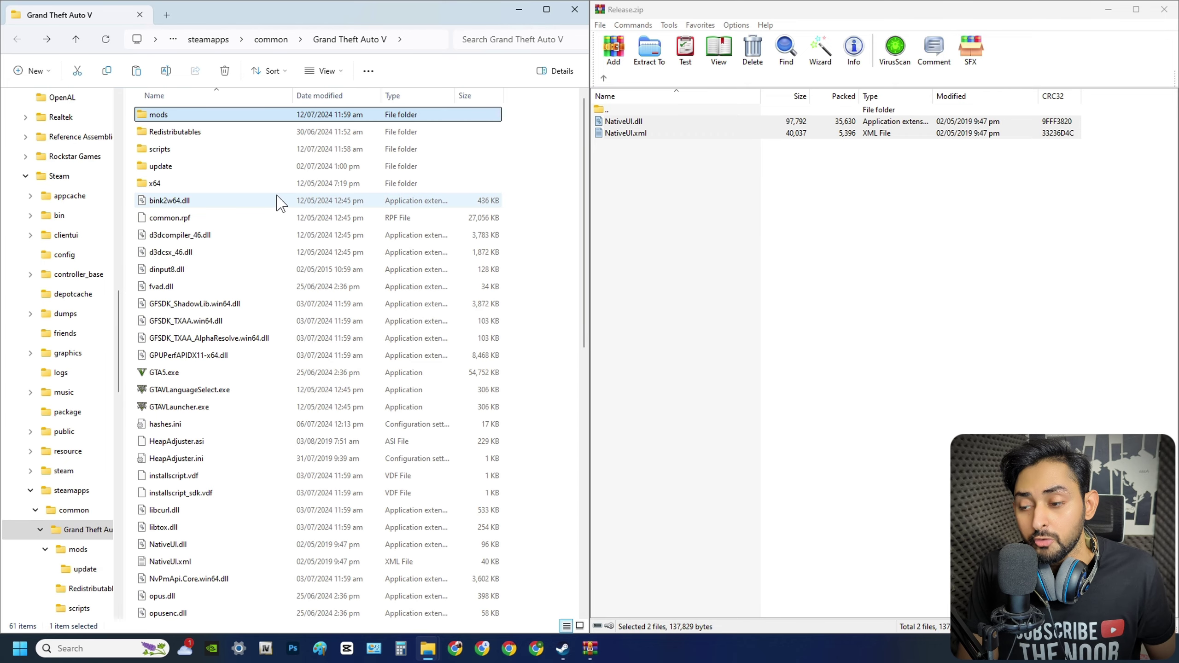
double_click(224, 173)
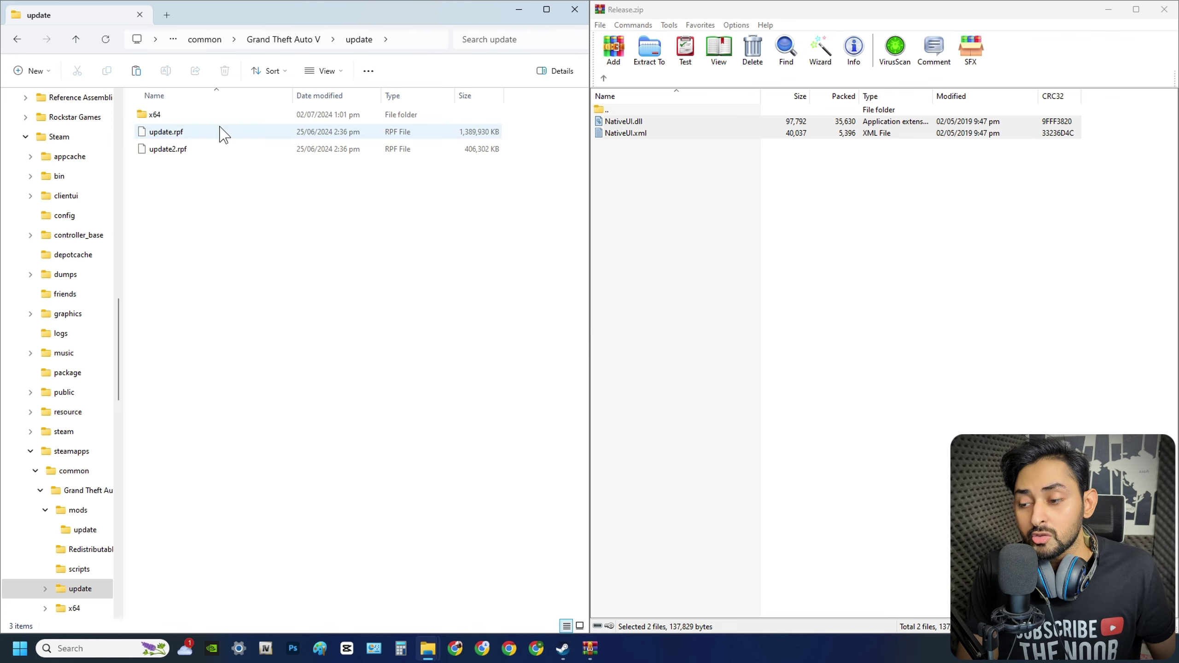
left_click_drag(178, 171, 180, 136)
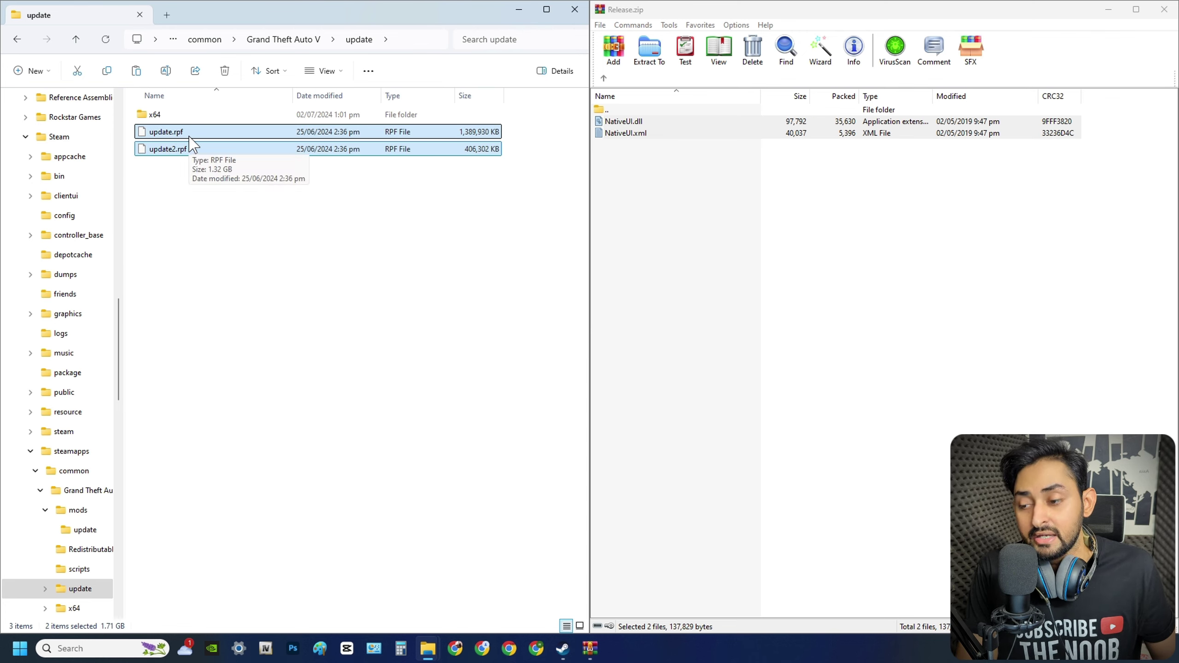
right_click(191, 144)
left_click(255, 324)
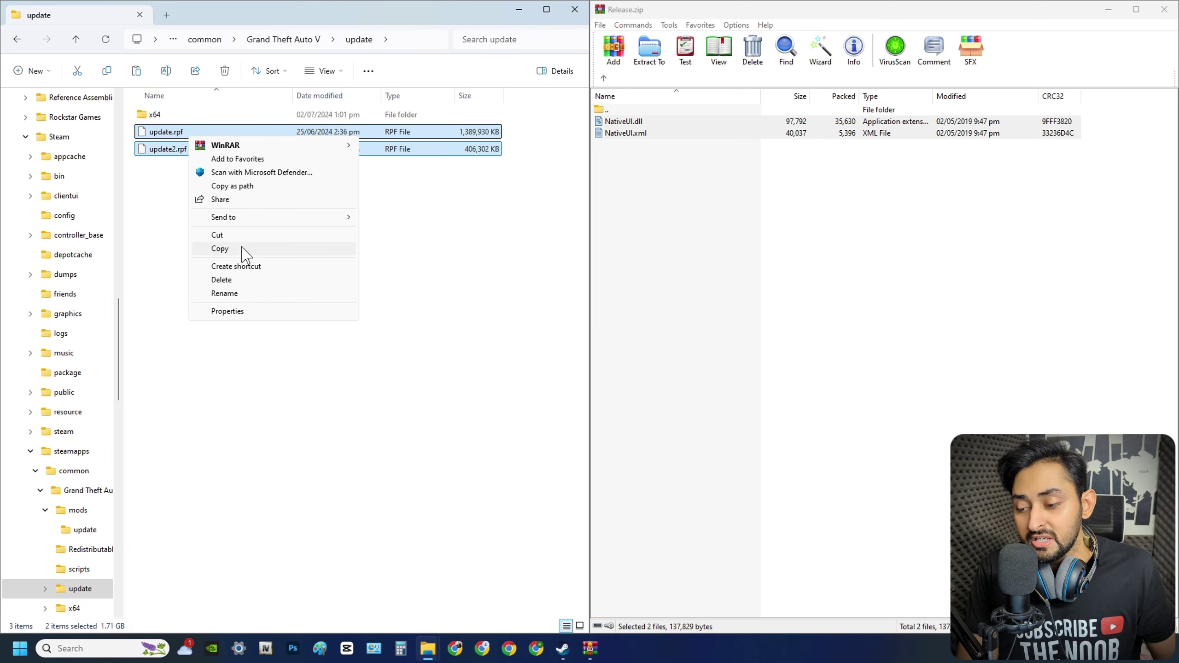
left_click(220, 249)
left_click(366, 247)
Step: Paste update.rpf and update2.rpf into the update folder inside mods
key("alt+Up")
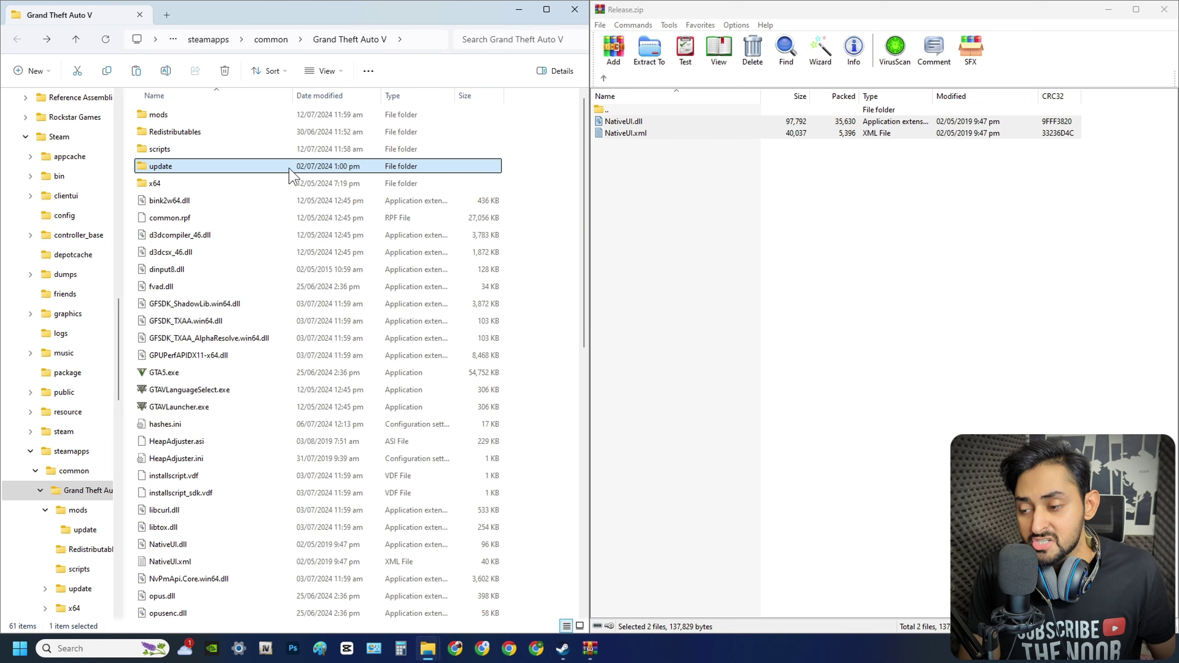
double_click(249, 114)
double_click(237, 116)
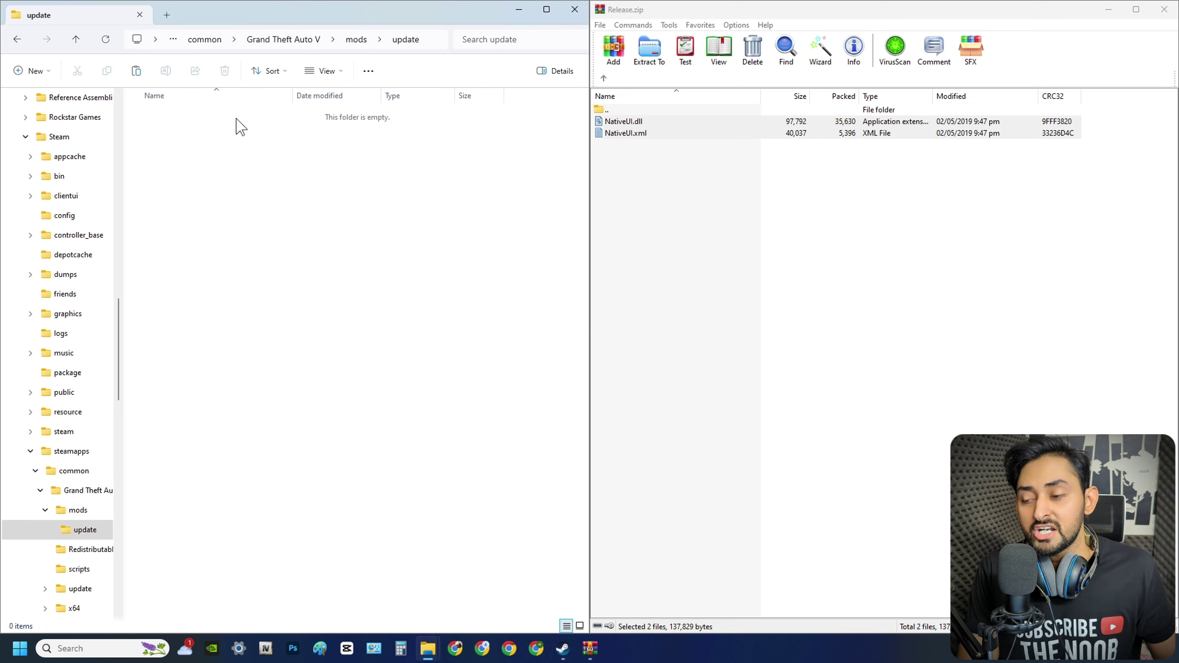
key("alt+Up")
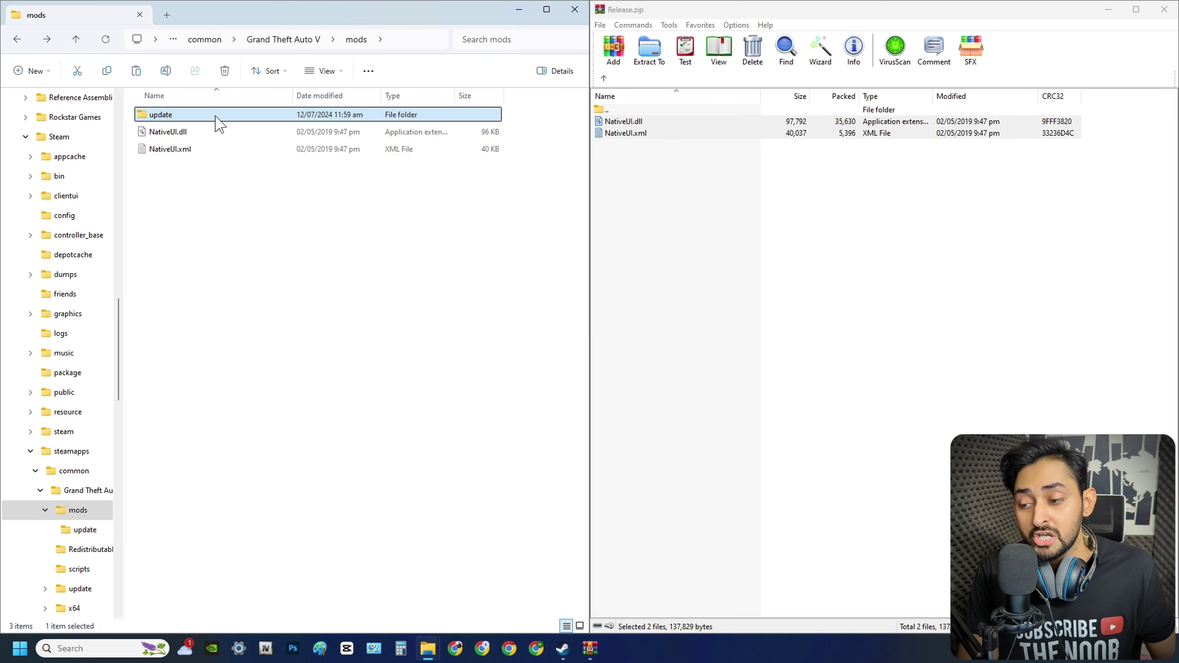
double_click(215, 116)
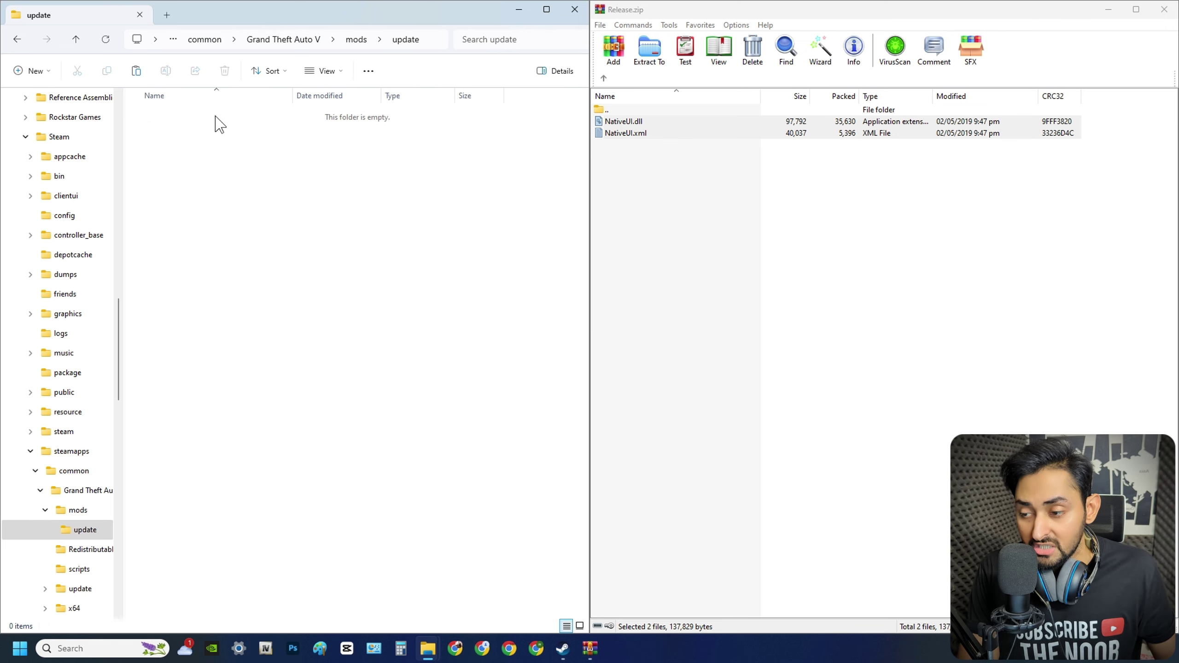
right_click(218, 163)
left_click(282, 361)
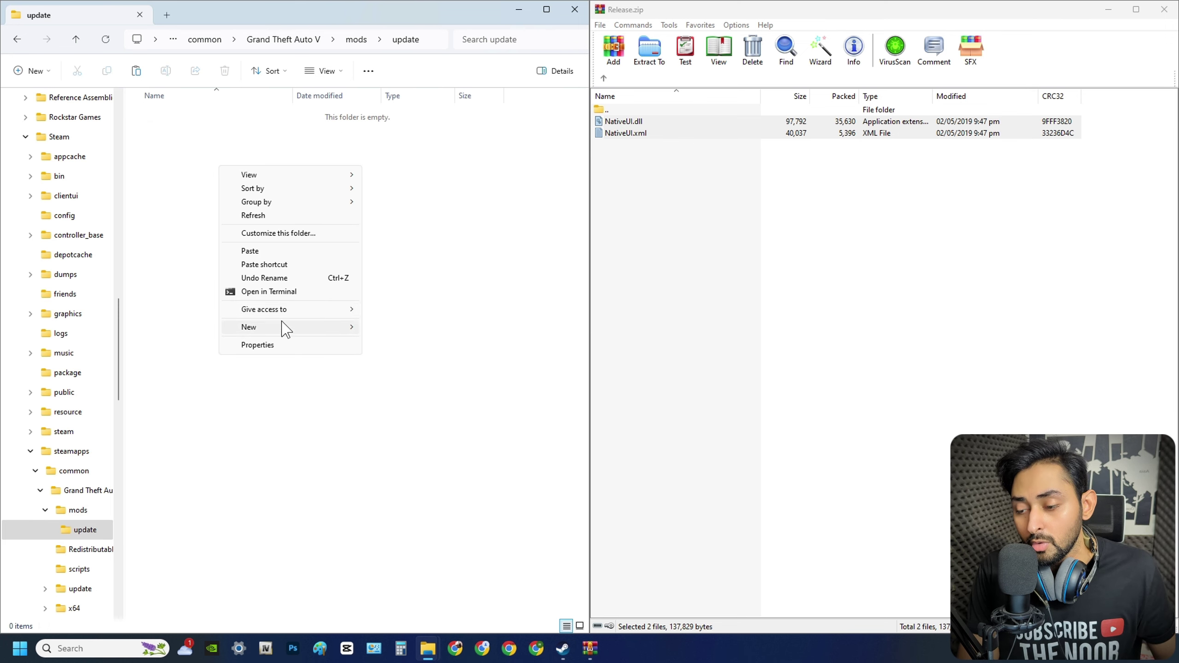
left_click(320, 250)
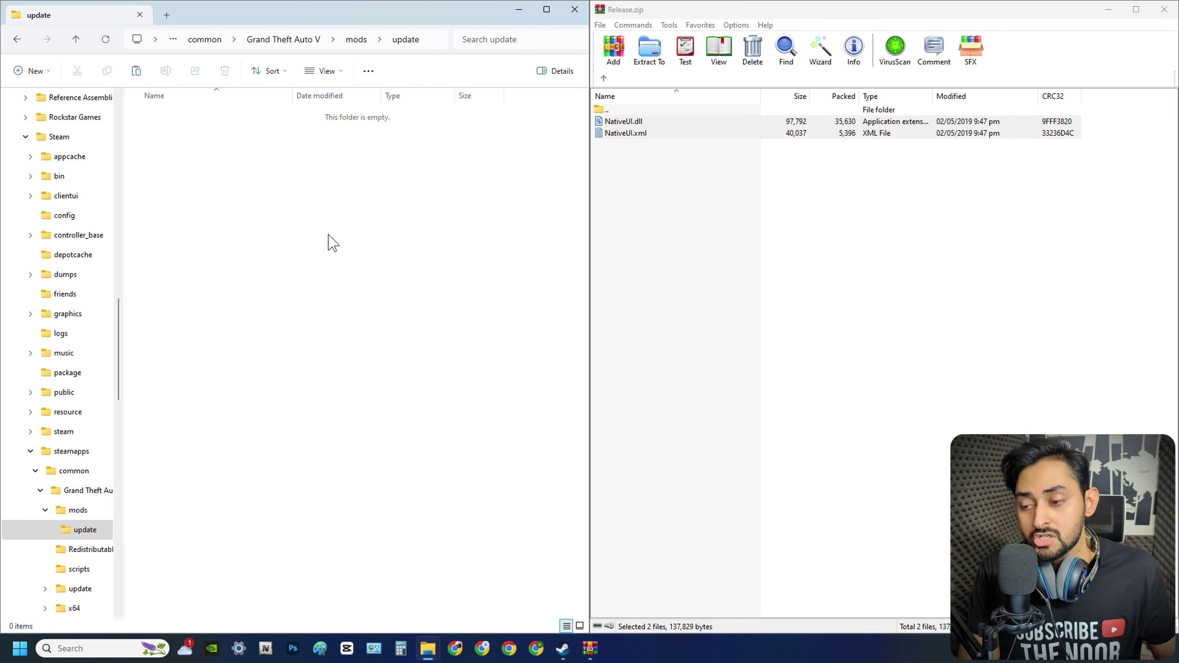
left_click(407, 239)
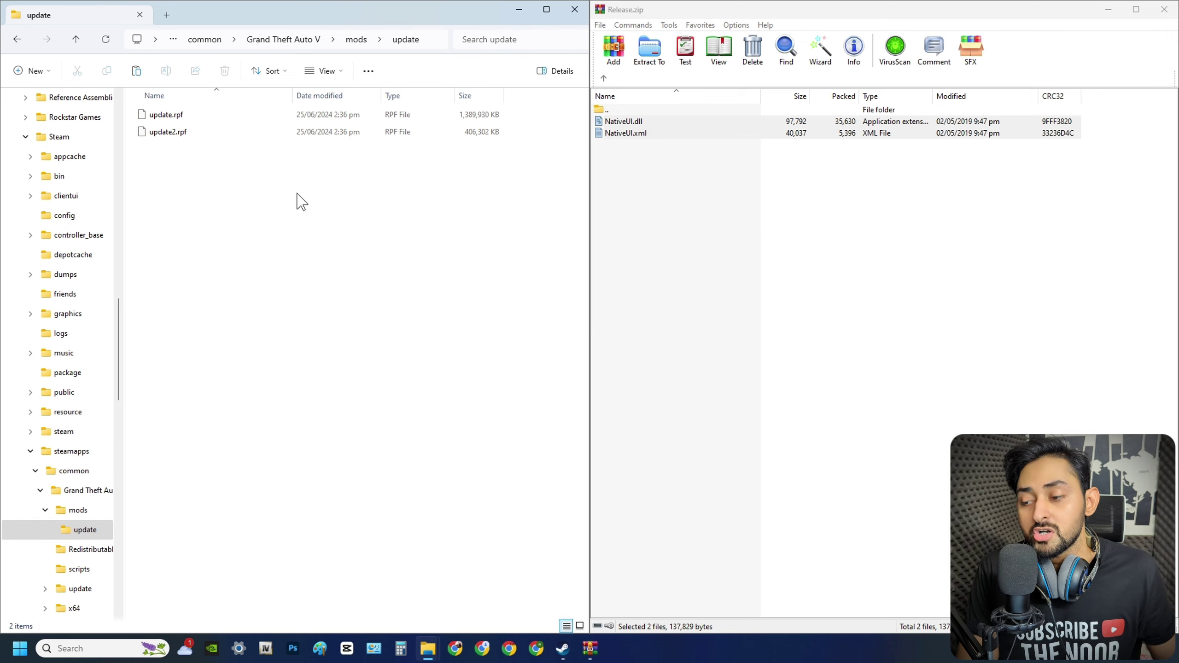
Step: Open the x64 folder in the original update folder and copy its data folder and metadata.dat to the clipboard
key("alt+Left")
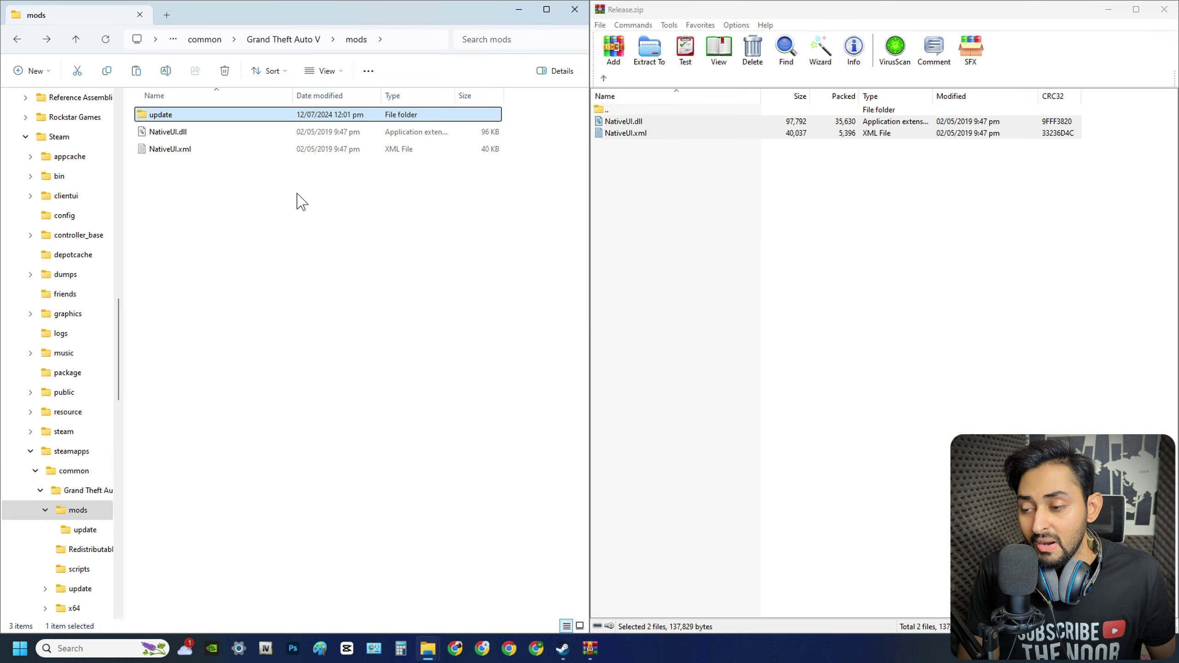
key("alt+Left")
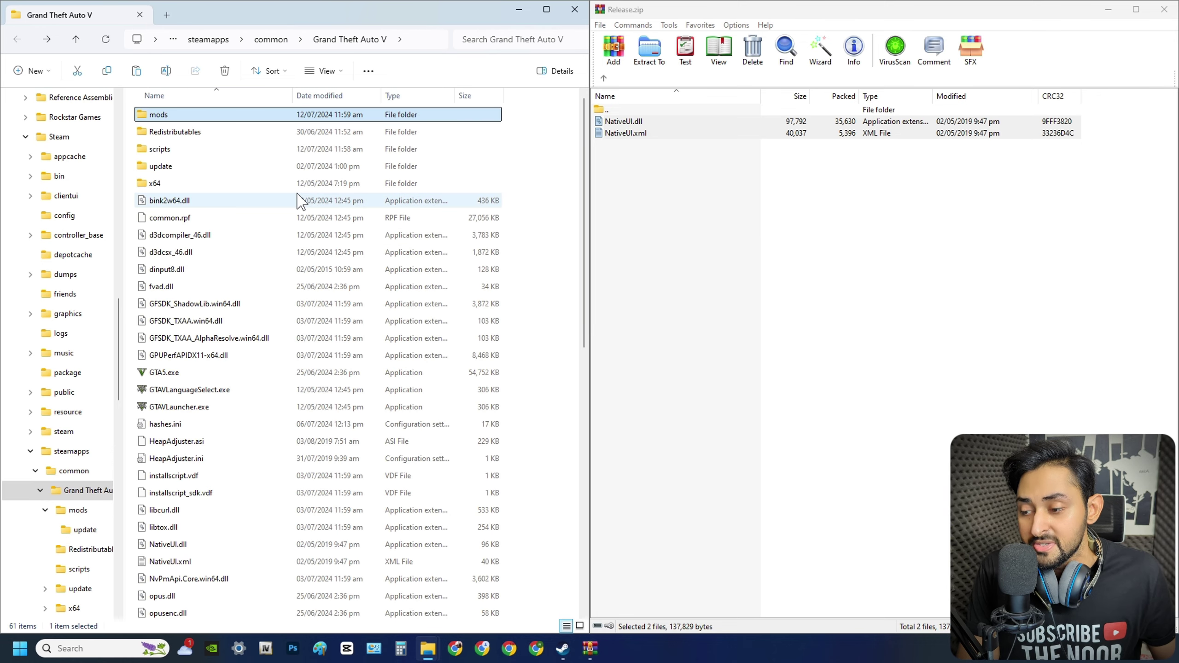
double_click(253, 167)
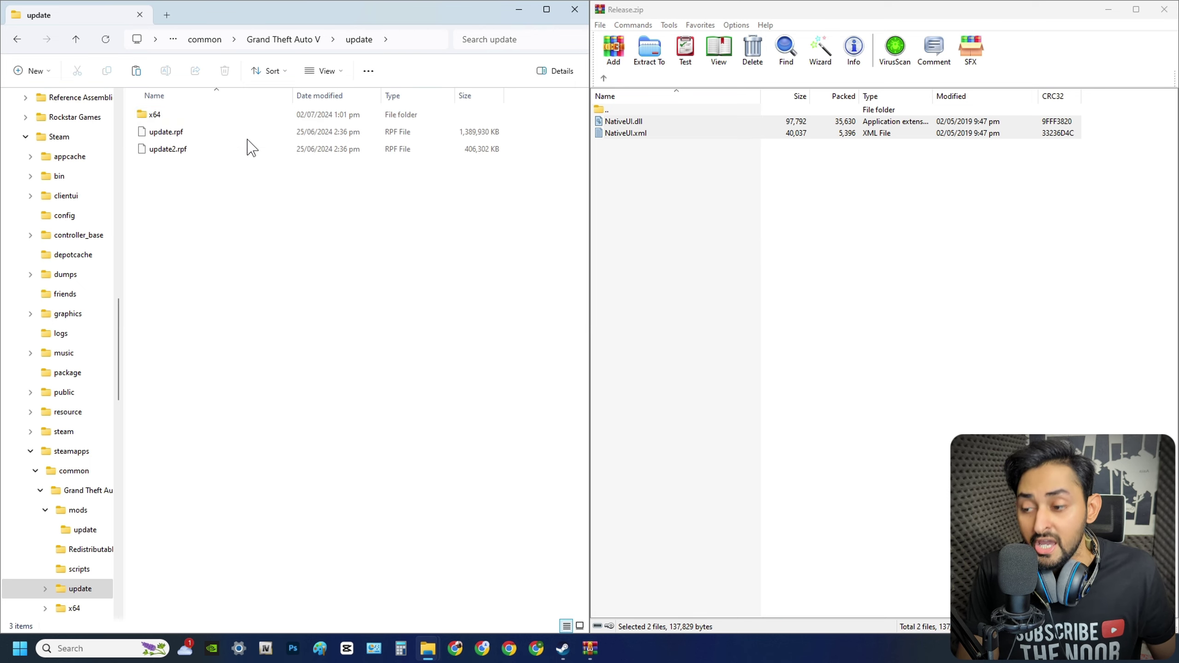
double_click(253, 116)
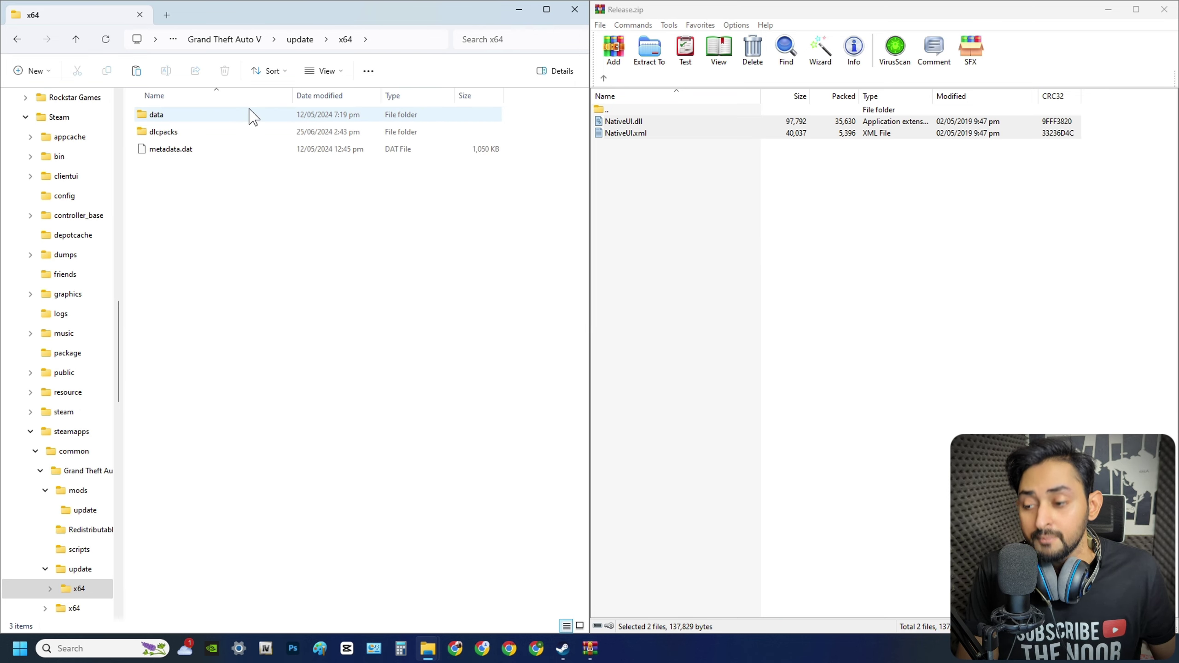
left_click(253, 116)
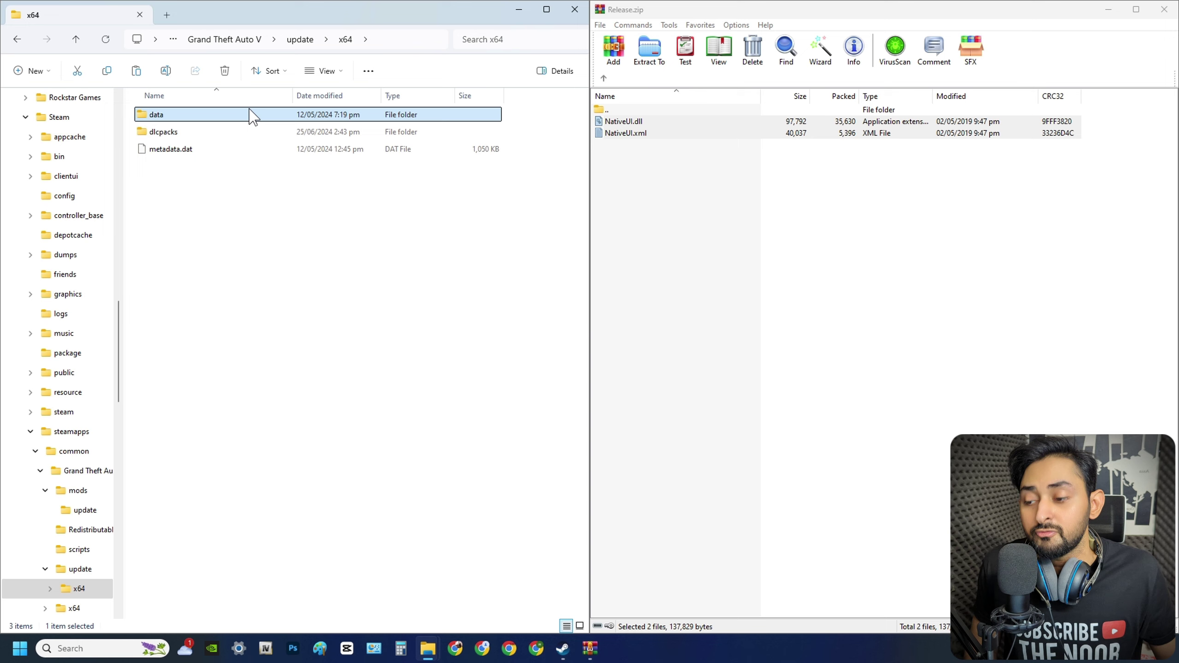
left_click(225, 150, "ctrl")
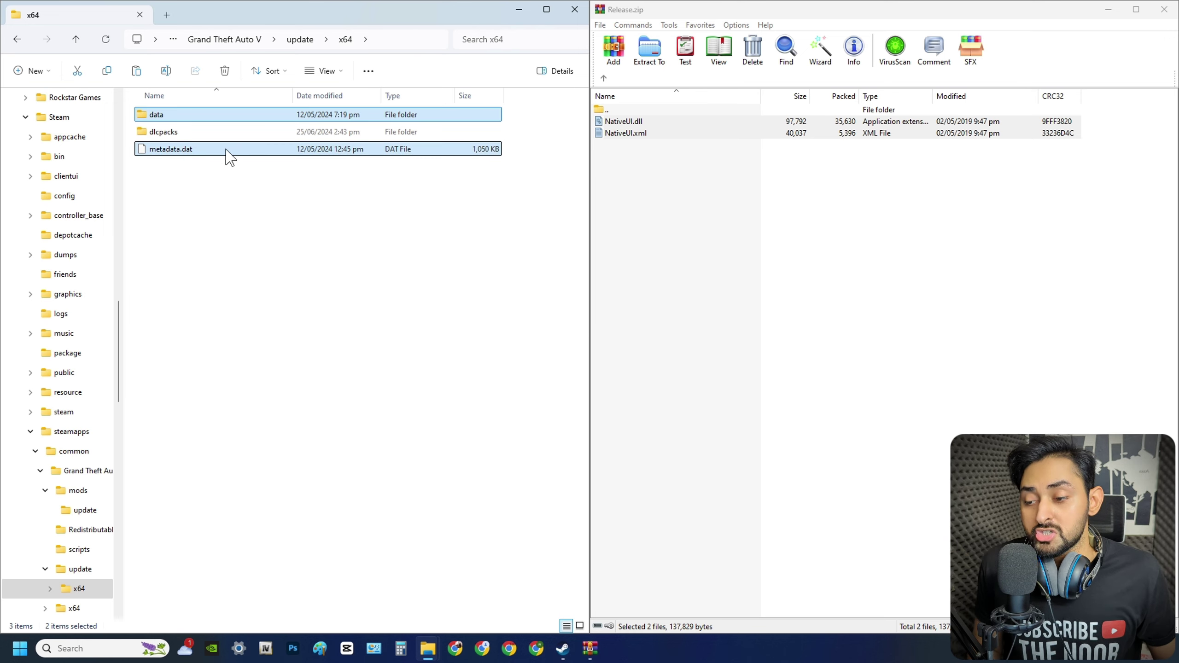
right_click(226, 152)
left_click(294, 318)
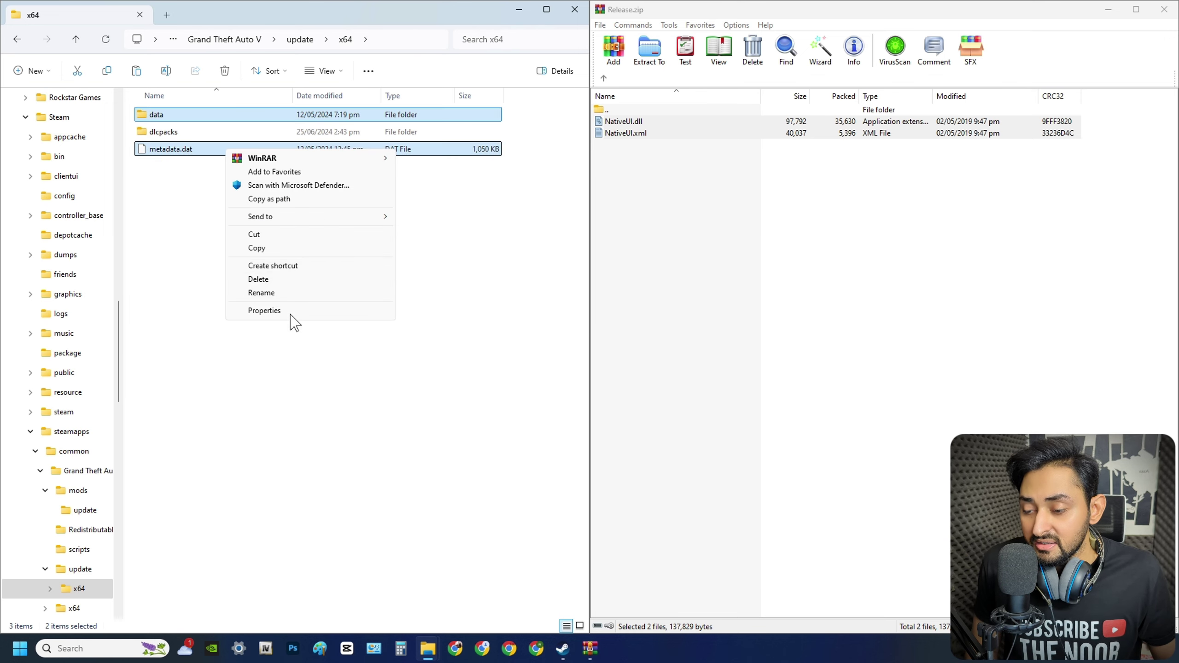
left_click(292, 249)
left_click(342, 322)
Step: Compare the contents of the update folder inside mods with the original update folder and its x64 subfolder
key("alt+Up")
key("alt+Up")
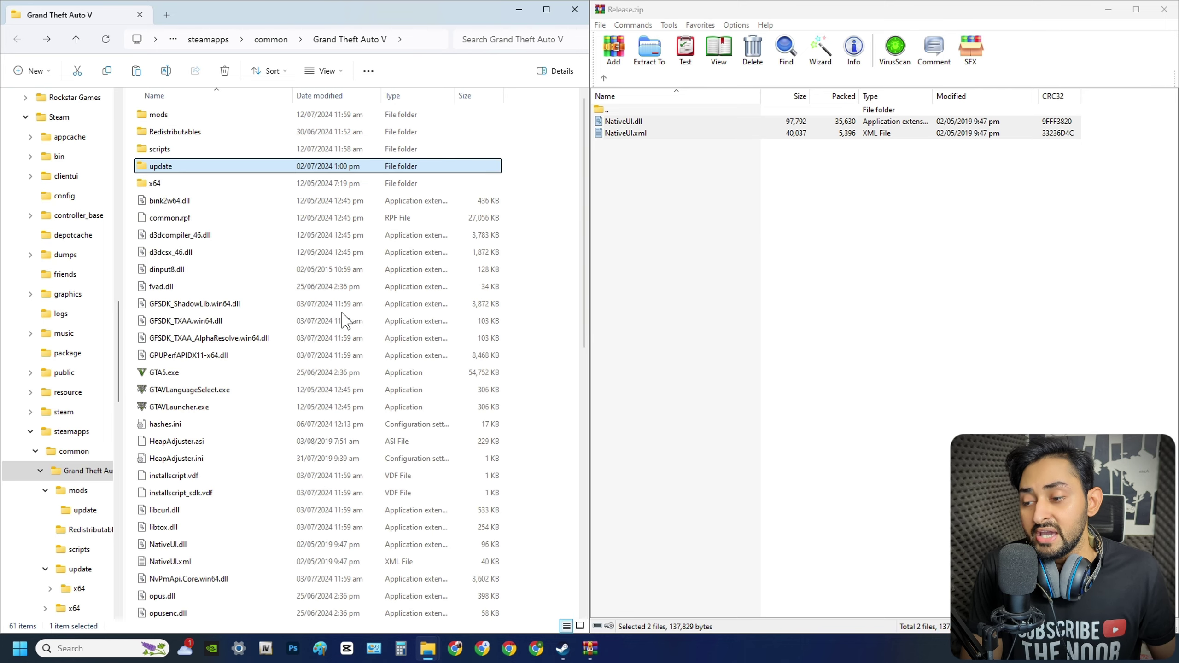
left_click(245, 117)
double_click(245, 117)
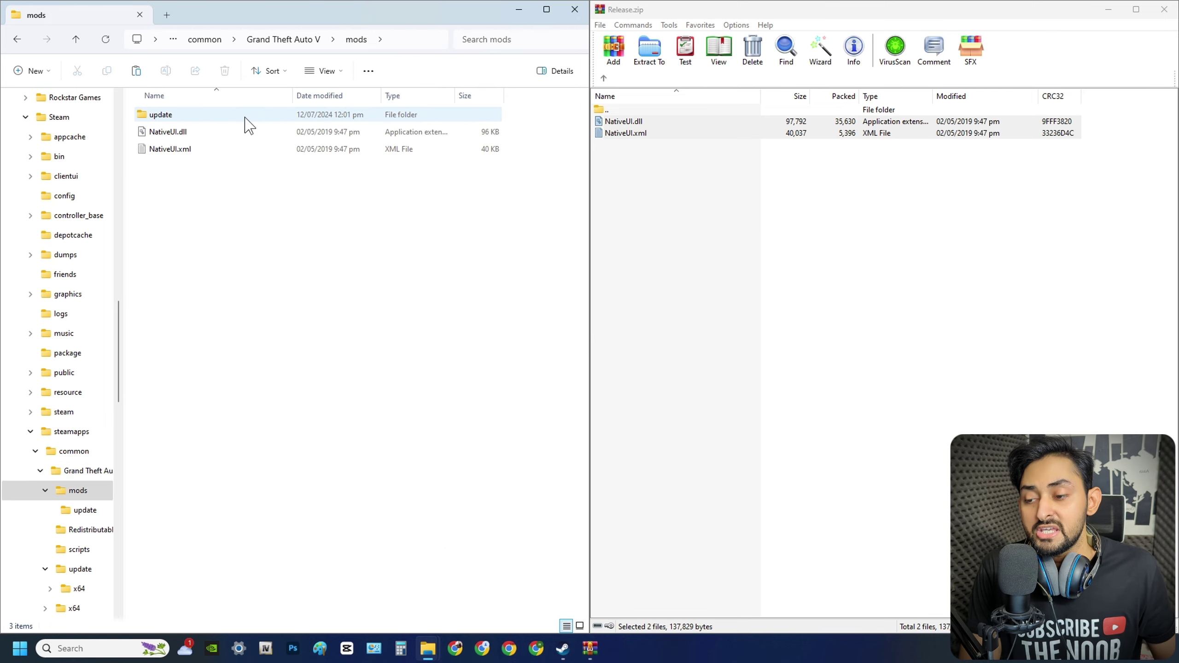
double_click(245, 116)
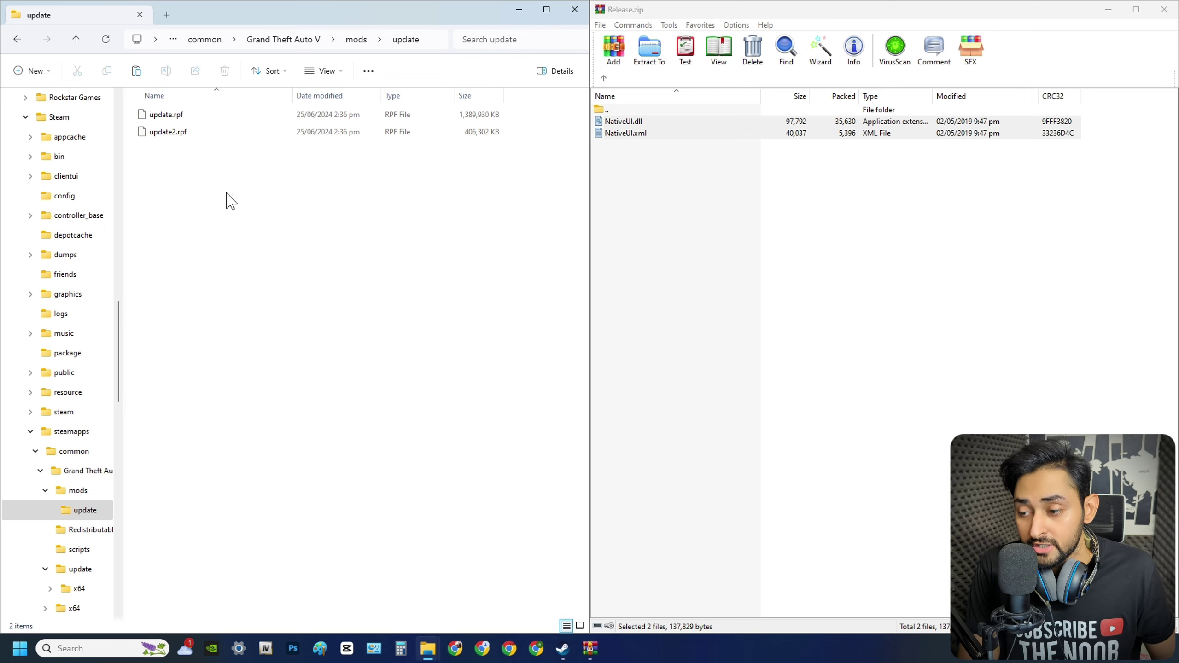
key("alt+Up")
key("alt+Up")
left_click(192, 163)
double_click(192, 164)
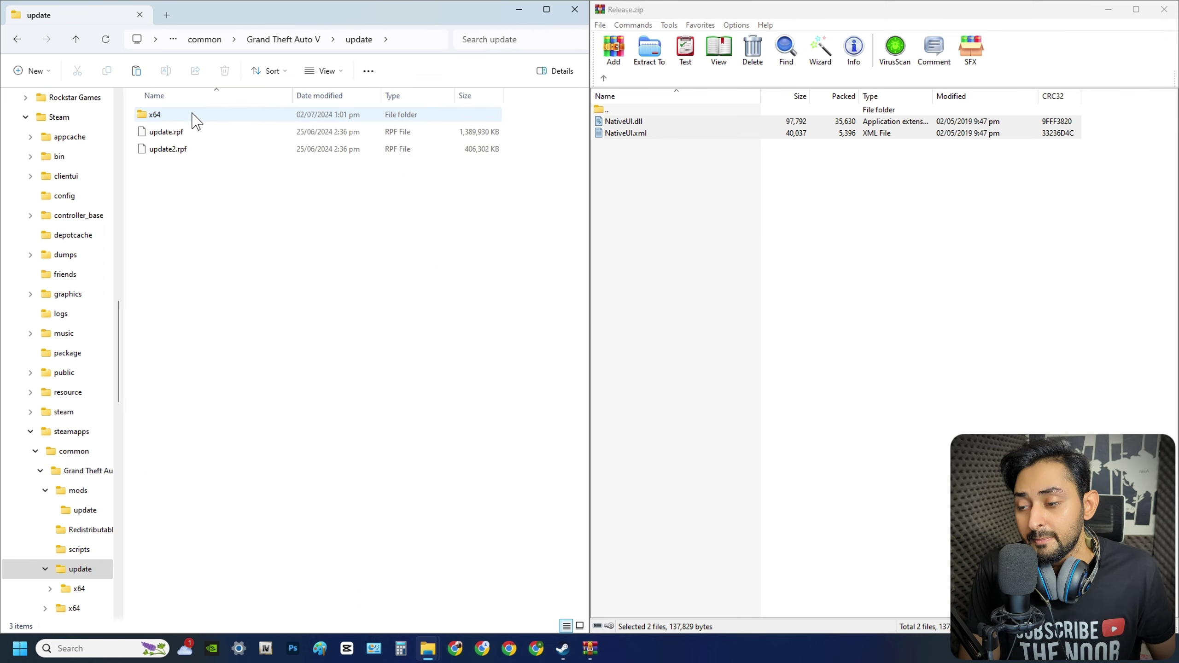
double_click(194, 120)
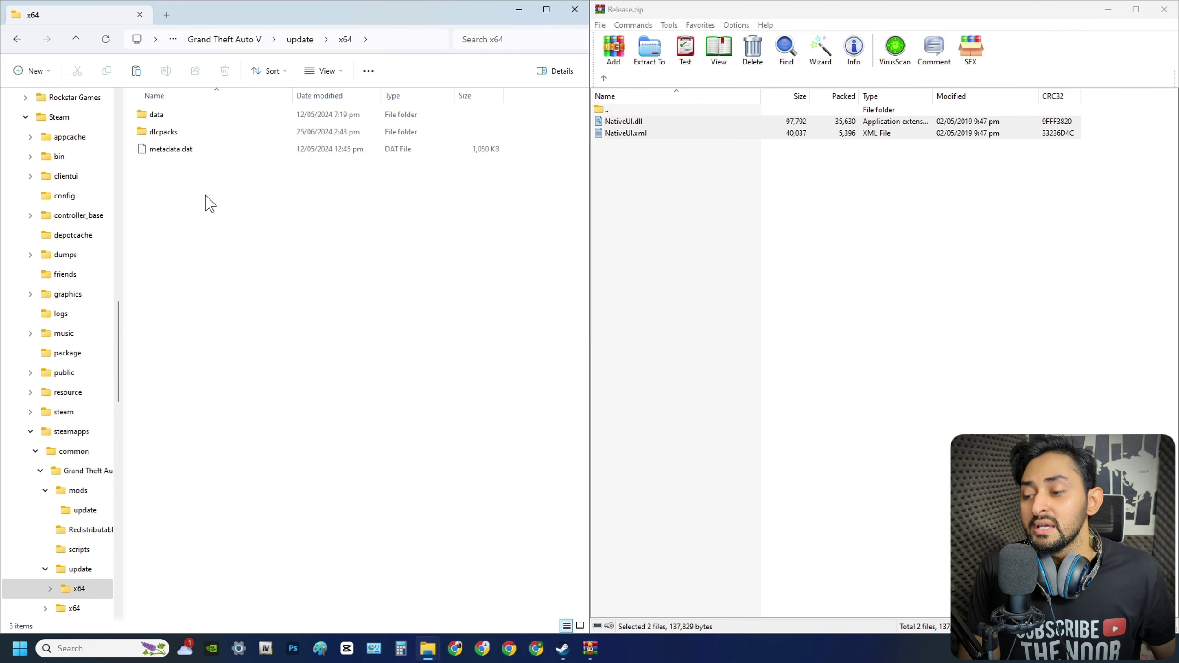
Step: Create a folder named x64 in the update folder inside mods
key("alt+Up")
key("alt+Up")
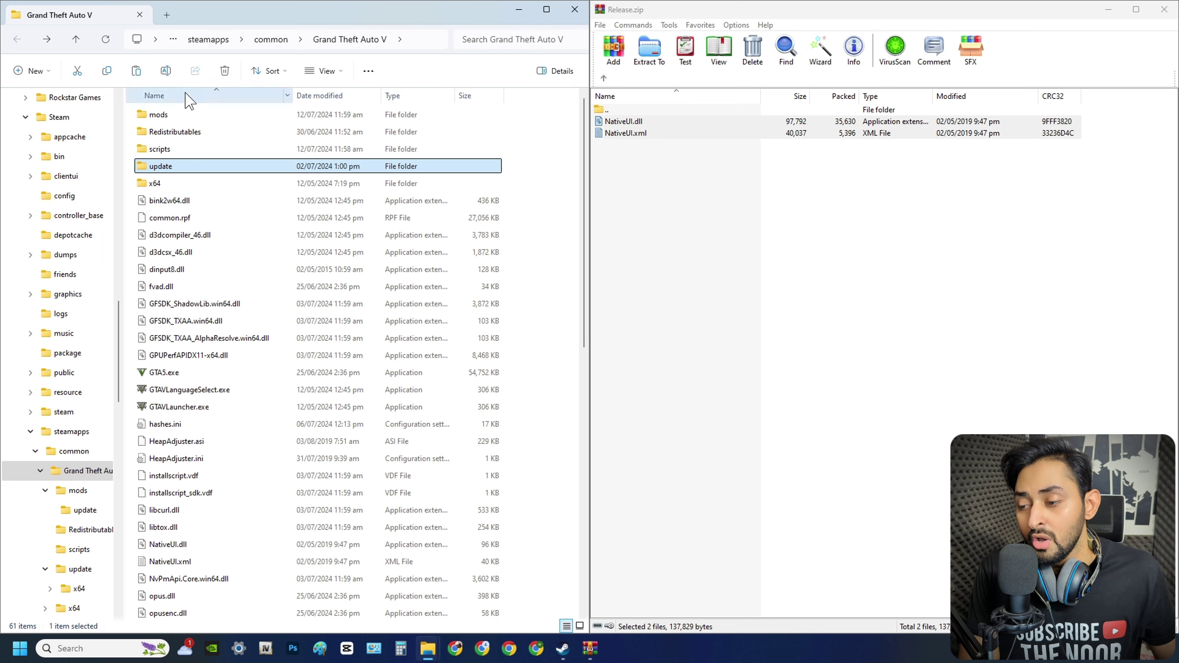
left_click(173, 117)
double_click(173, 117)
double_click(208, 117)
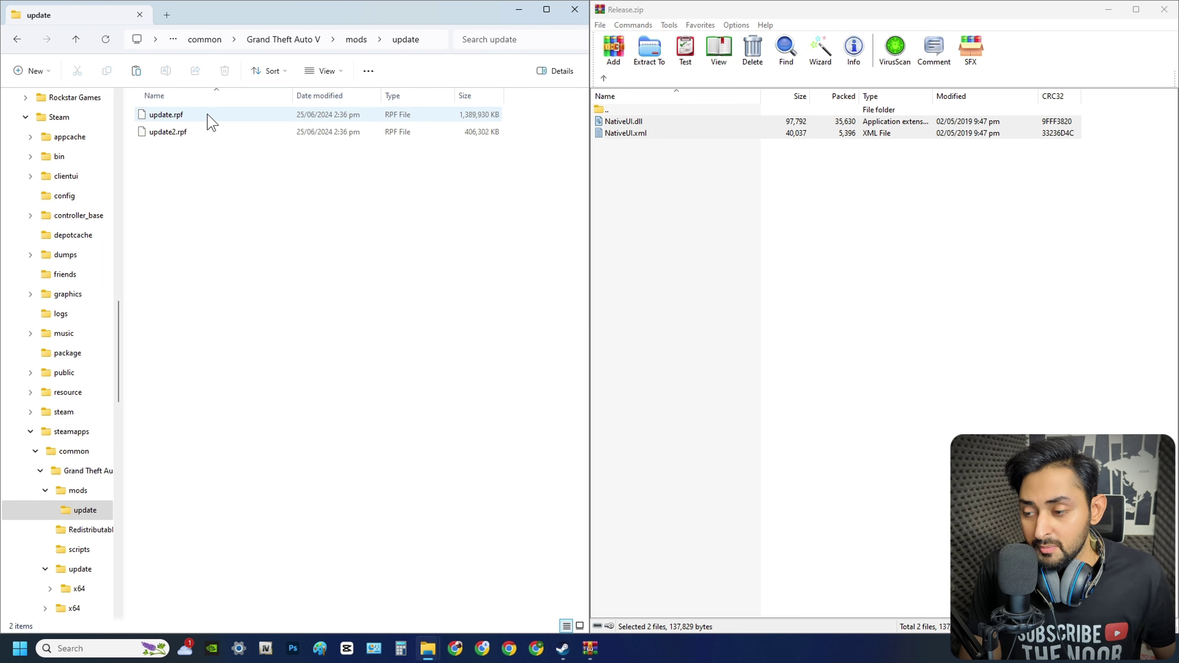
right_click(217, 188)
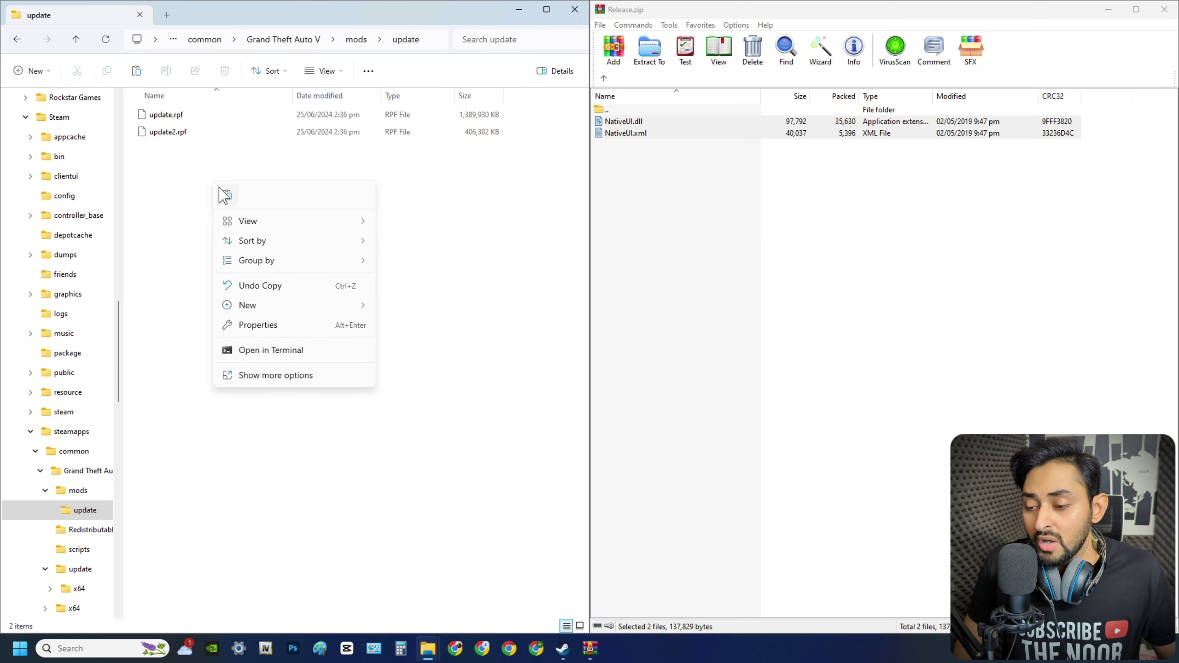
mouse_move(284, 306)
left_click(411, 309)
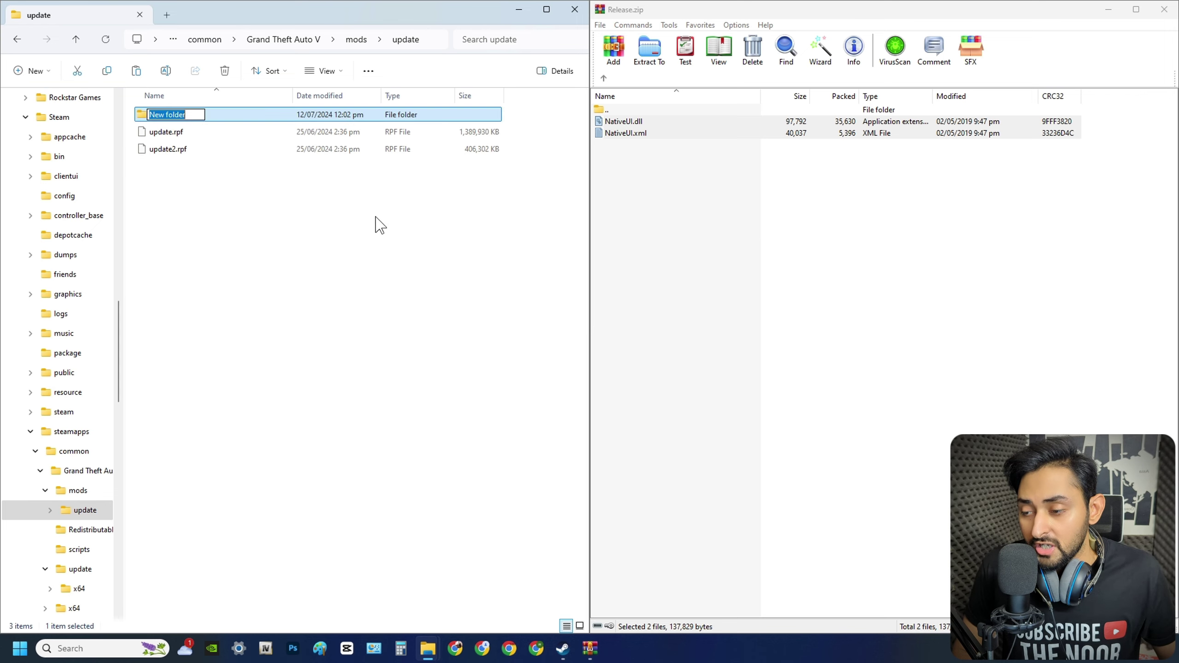
type("x64")
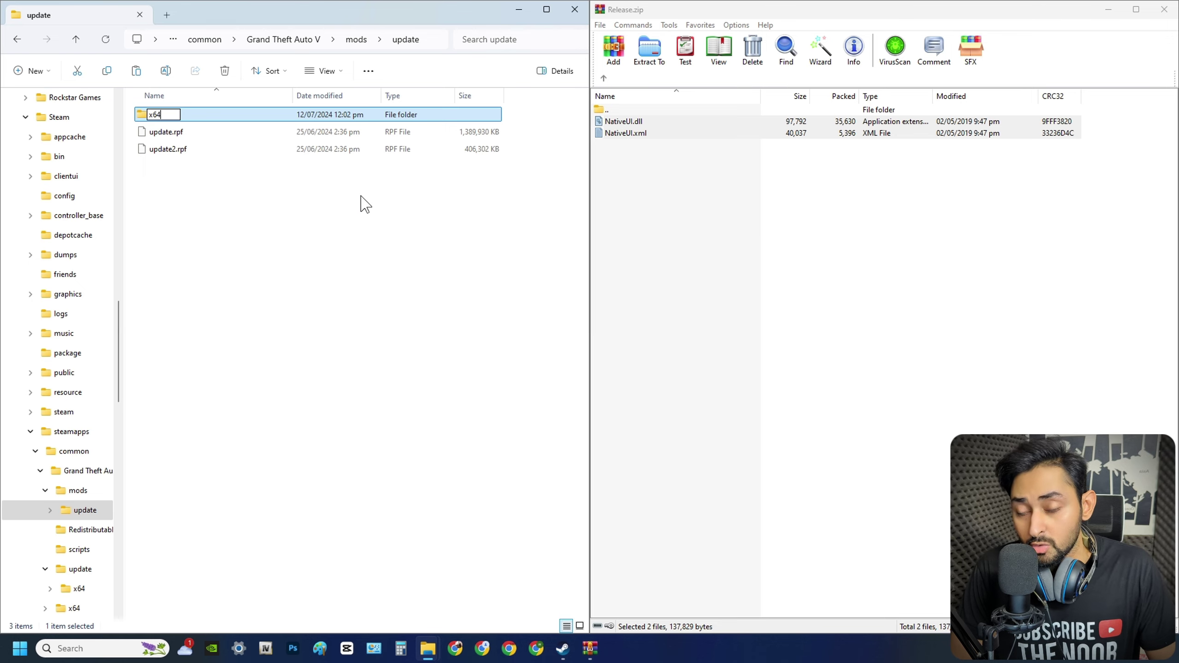
key("Return")
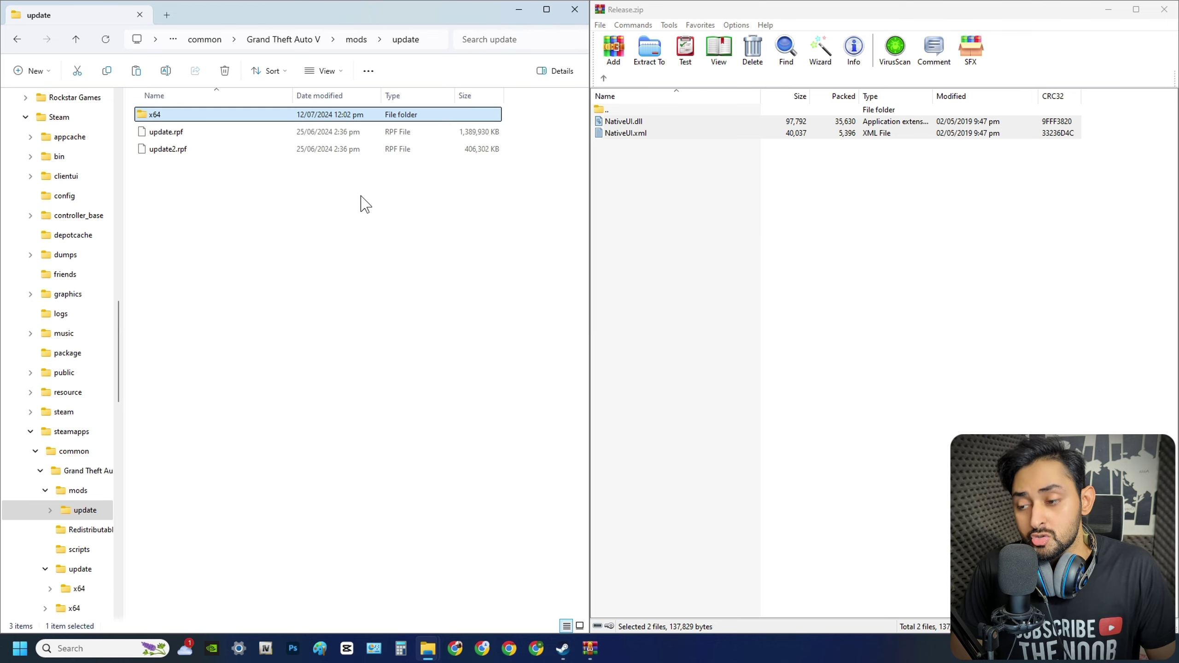
Step: Copy the data folder and metadata.dat from the x64 folder of the original update folder to the clipboard
key("alt+Up")
key("alt+Up")
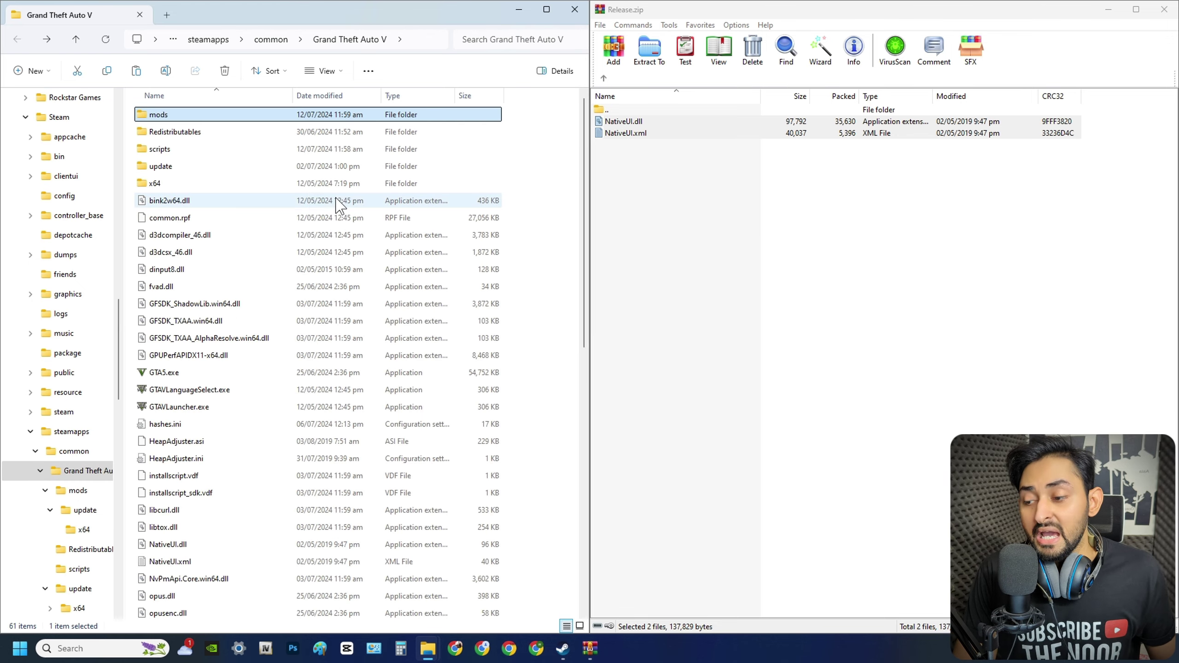
left_click(244, 167)
double_click(242, 167)
double_click(228, 116)
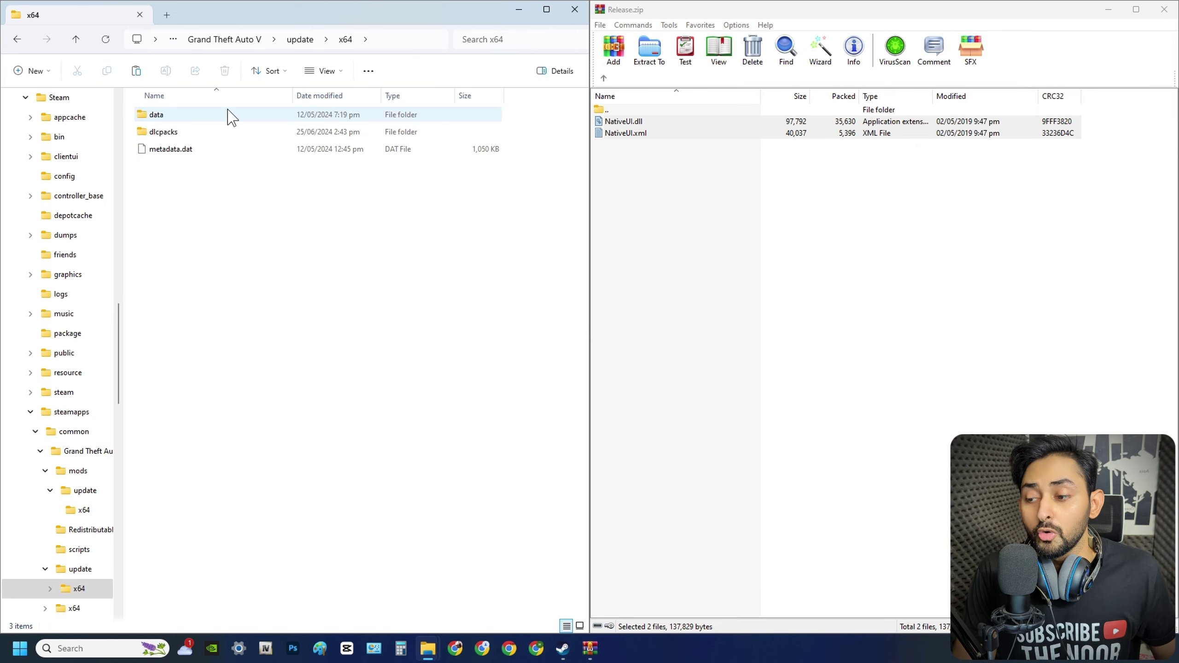
left_click(201, 114)
left_click(192, 151, "ctrl")
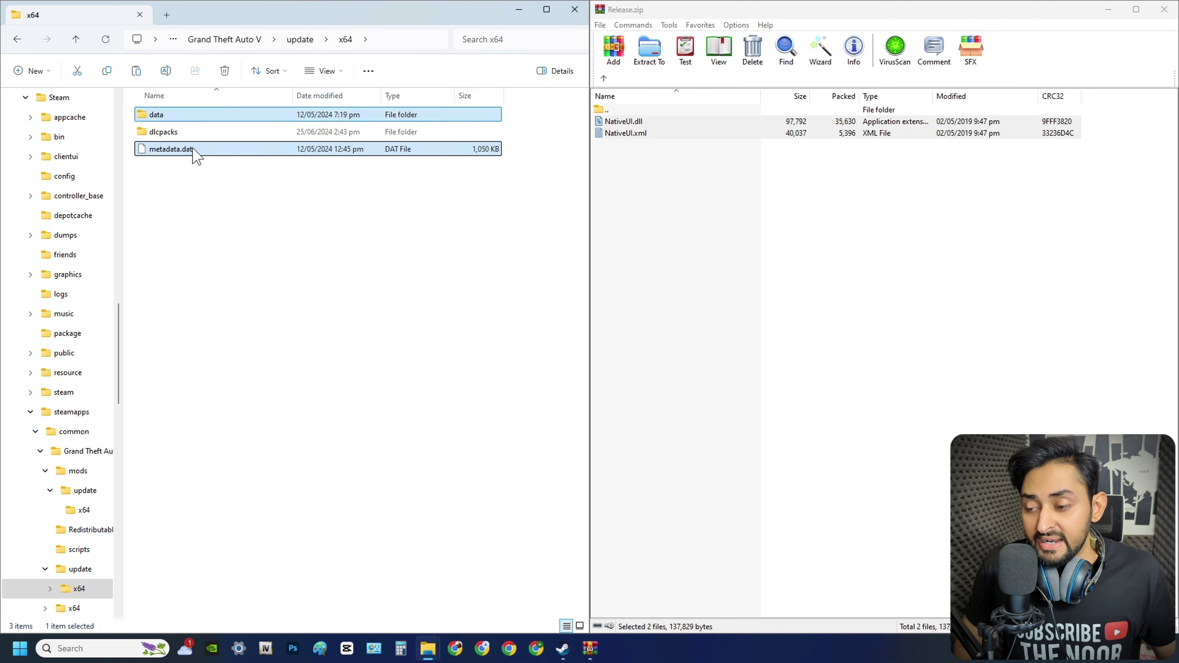
right_click(192, 151)
left_click(242, 317)
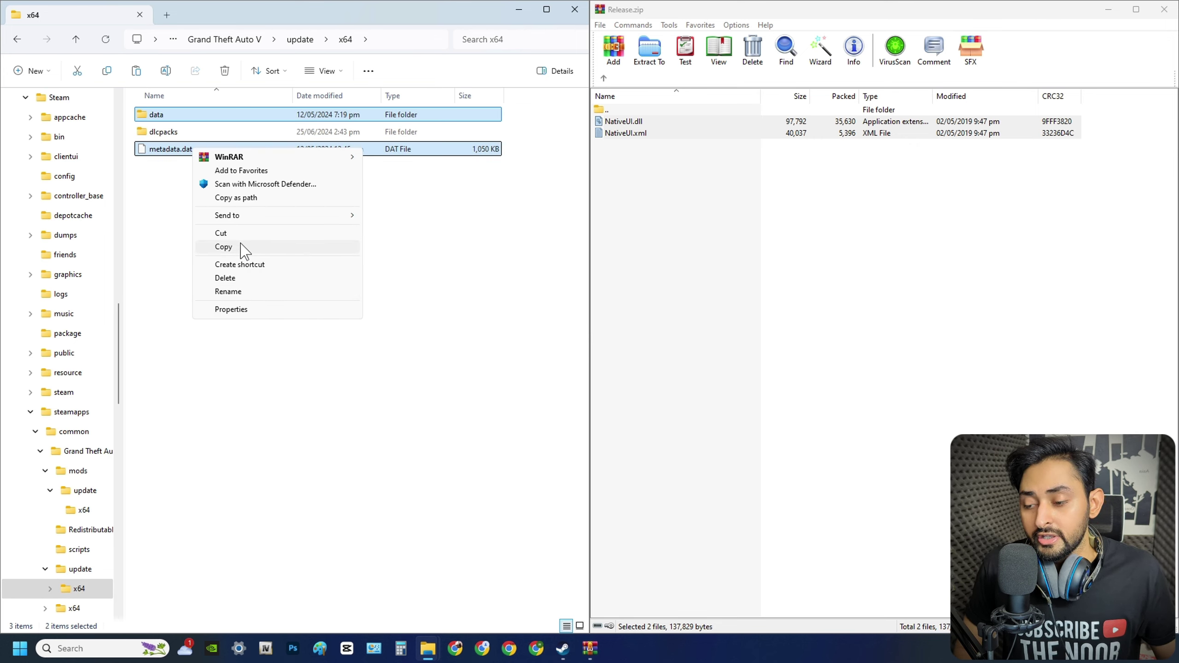
left_click(243, 245)
left_click(455, 282)
Step: Paste the data folder and metadata.dat into the x64 folder under mods > update
key("alt+Up")
key("alt+Up")
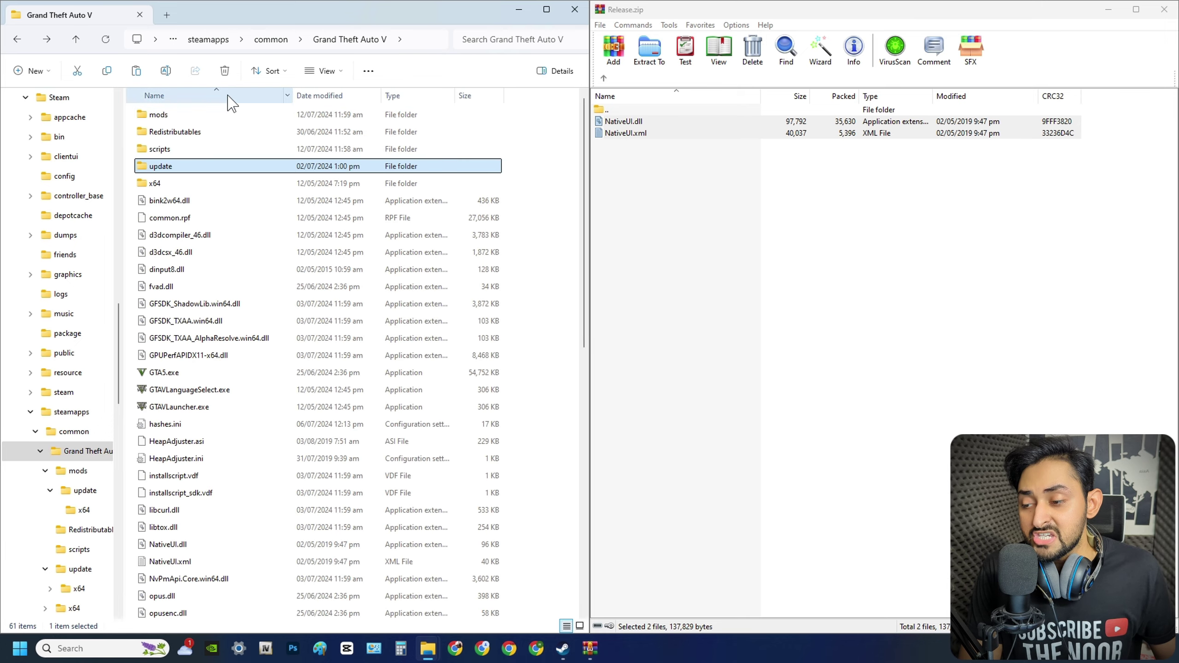
double_click(222, 115)
double_click(213, 116)
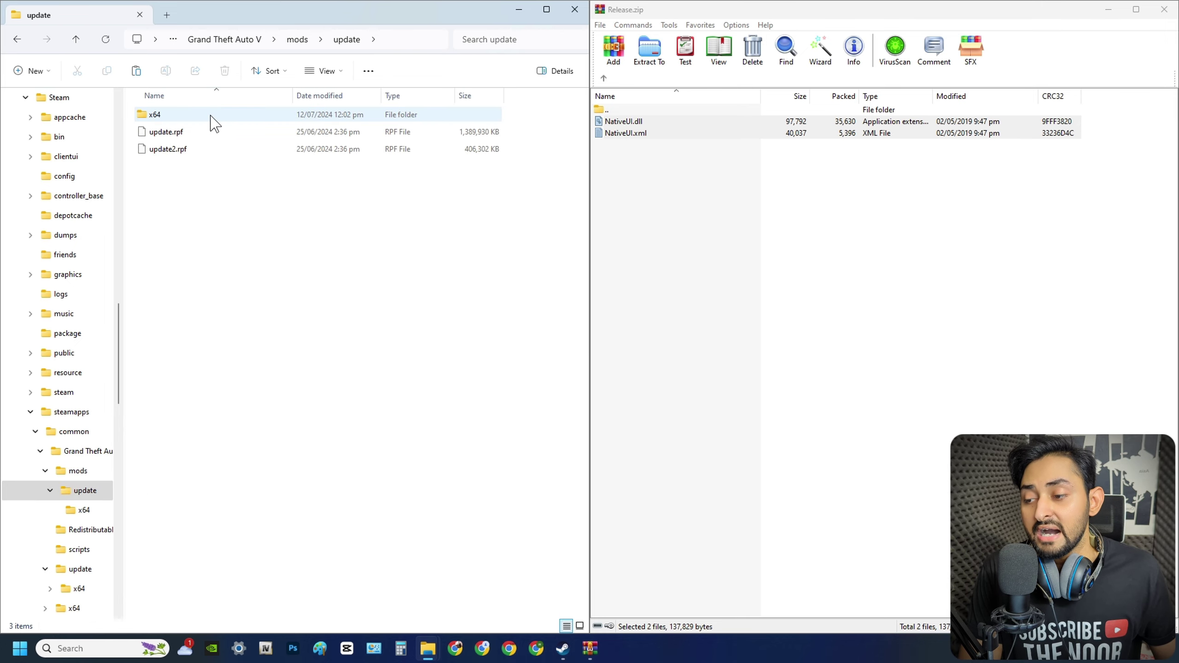
double_click(212, 116)
right_click(235, 198)
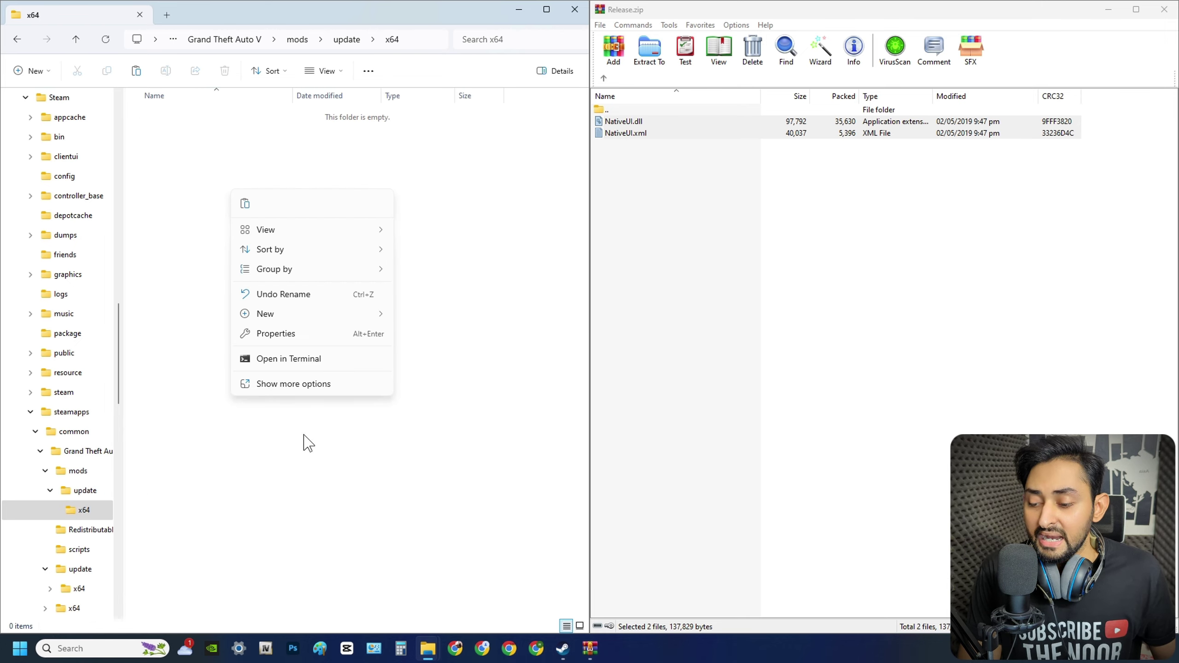
left_click(280, 386)
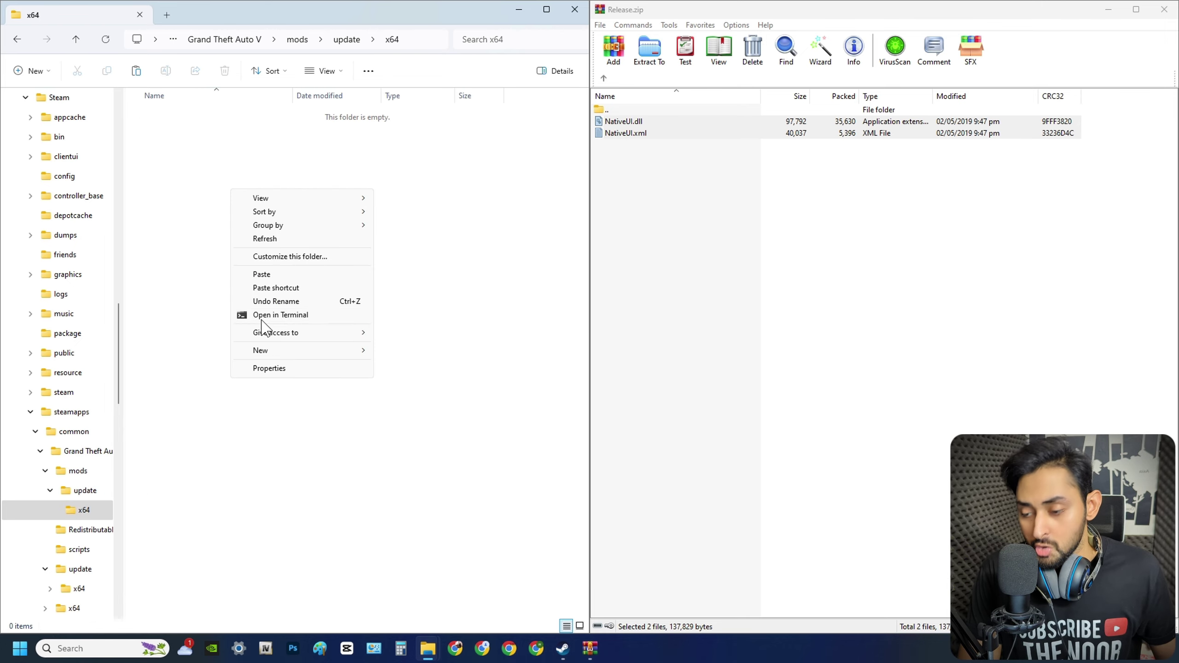
left_click(284, 275)
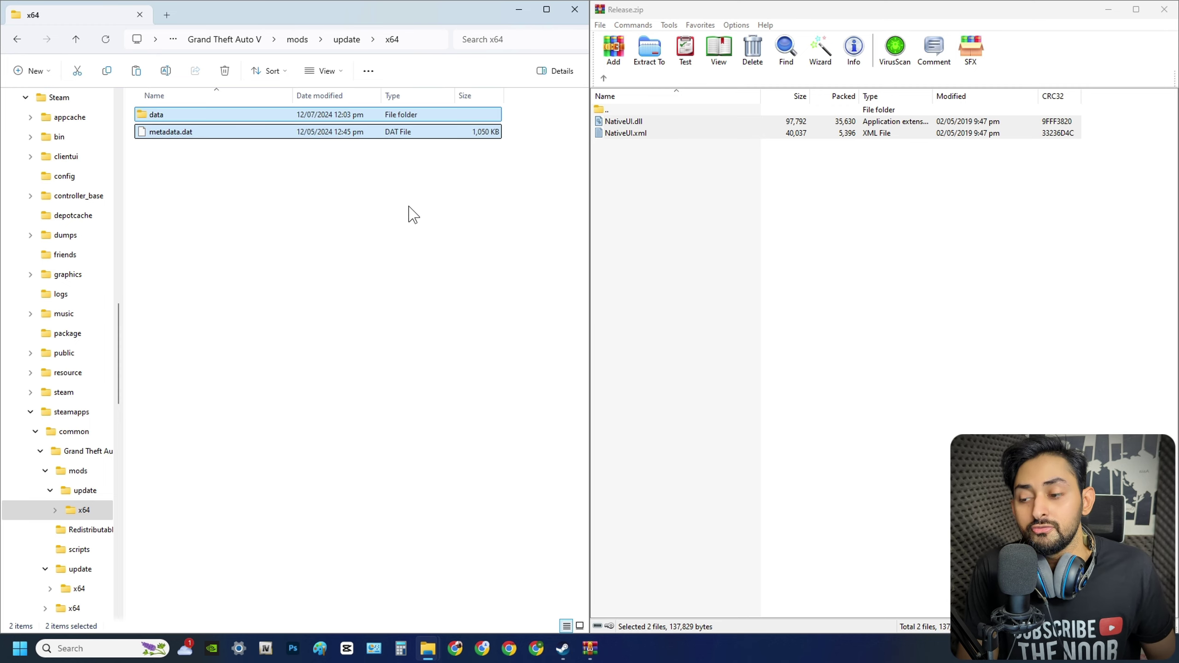
left_click(412, 216)
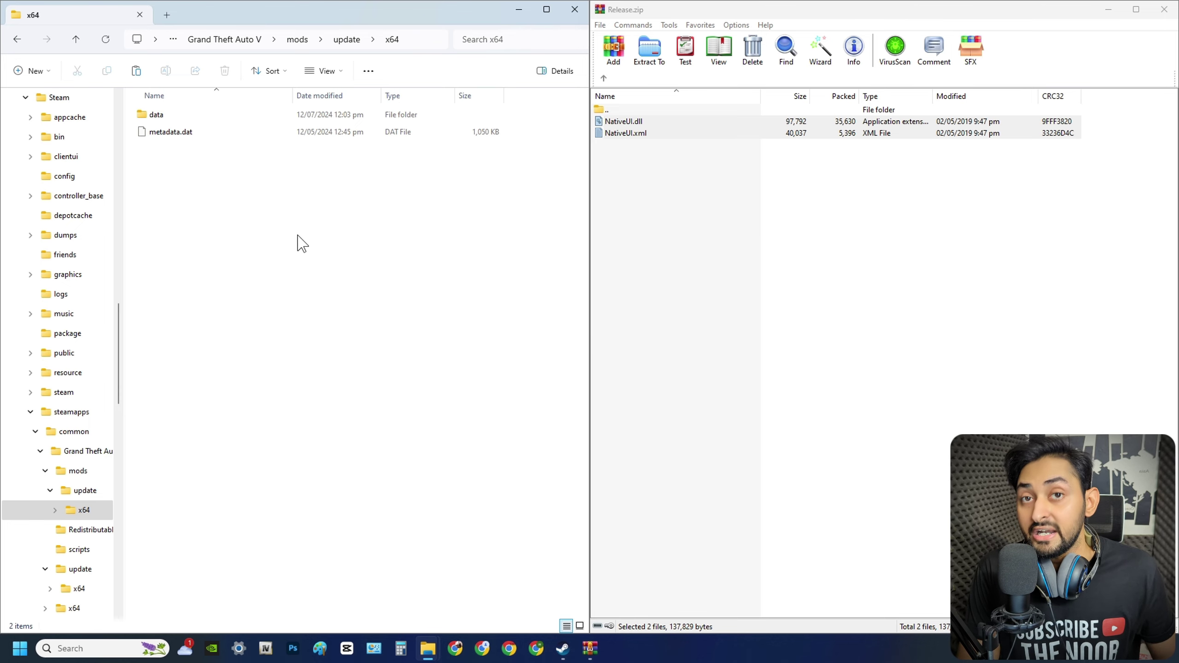
Step: Create a folder named dlcpacks alongside data and metadata.dat in the x64 folder of mods > update
right_click(281, 232)
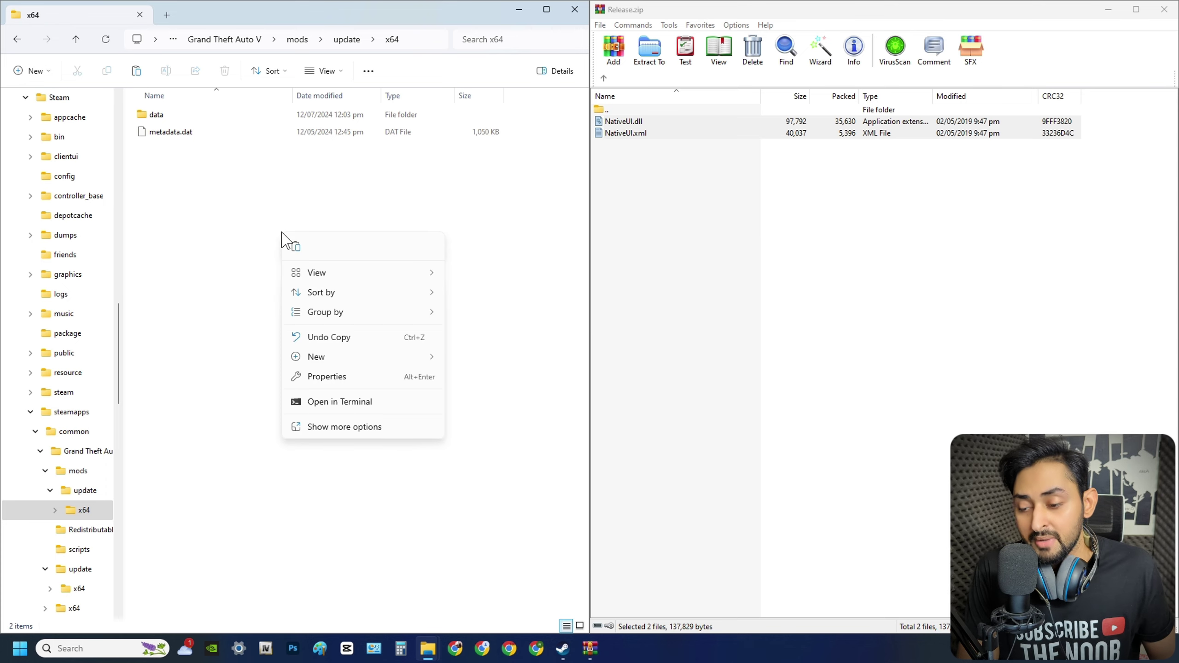
mouse_move(370, 356)
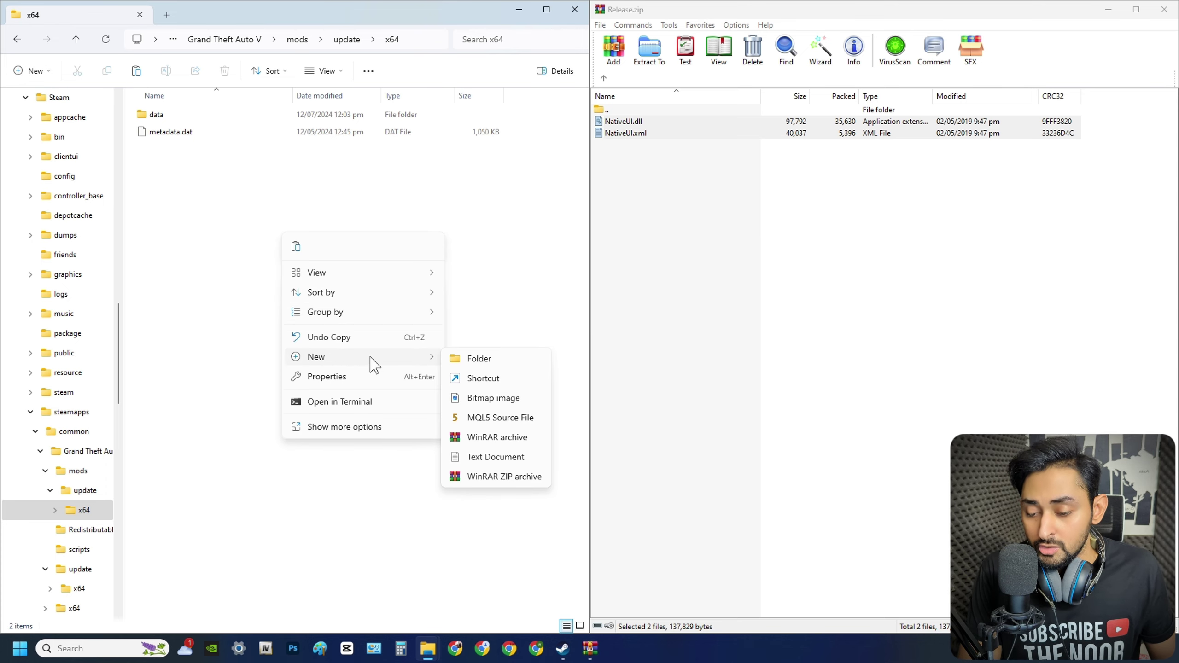
left_click(474, 358)
type("dlcpacks")
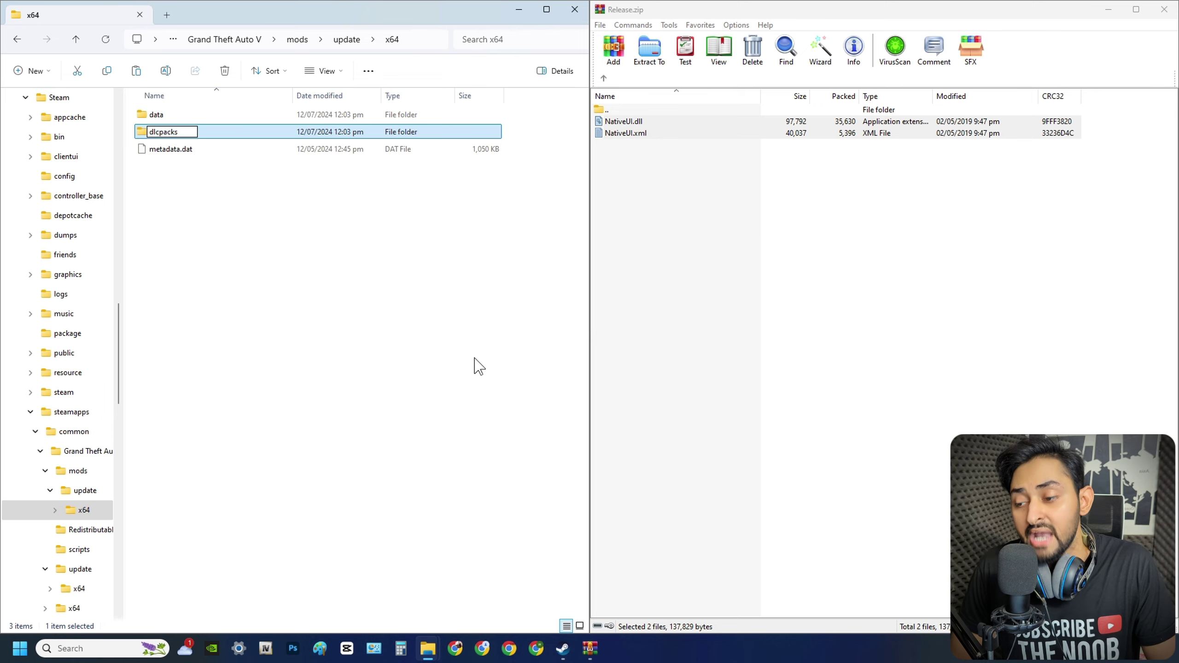
key("Return")
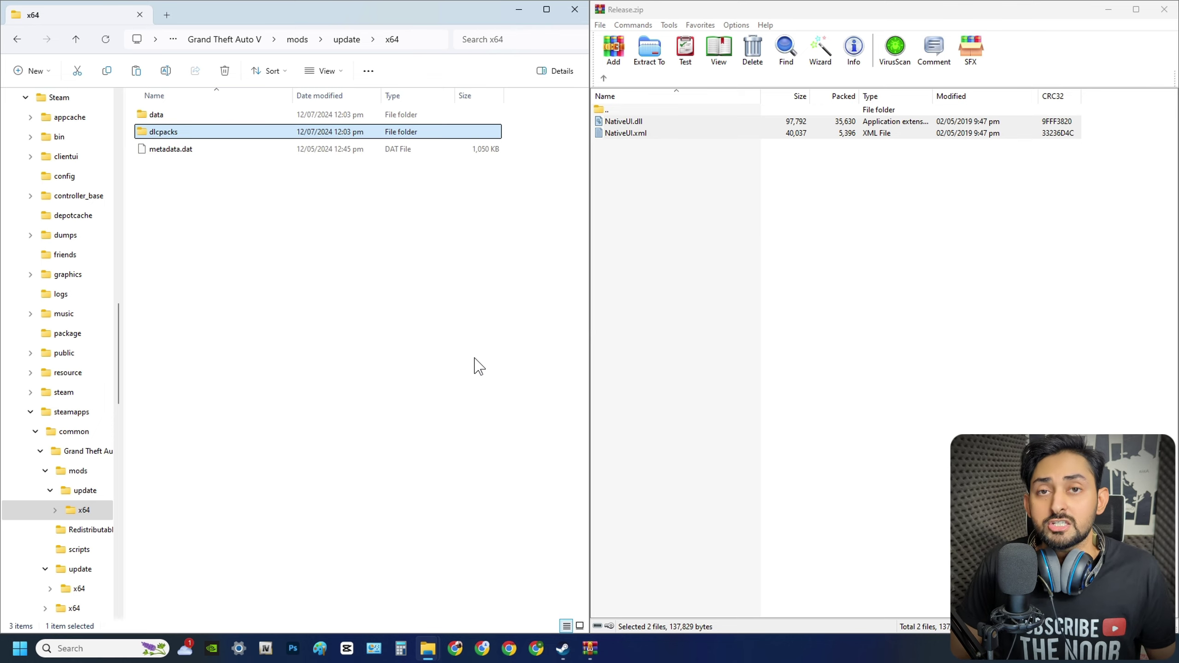
left_click(478, 367)
Step: Compare the original update folder and its x64 subfolder with the copies in mods, including the new dlcpacks folder
key("alt+Up")
key("alt+Up")
key("alt+Up")
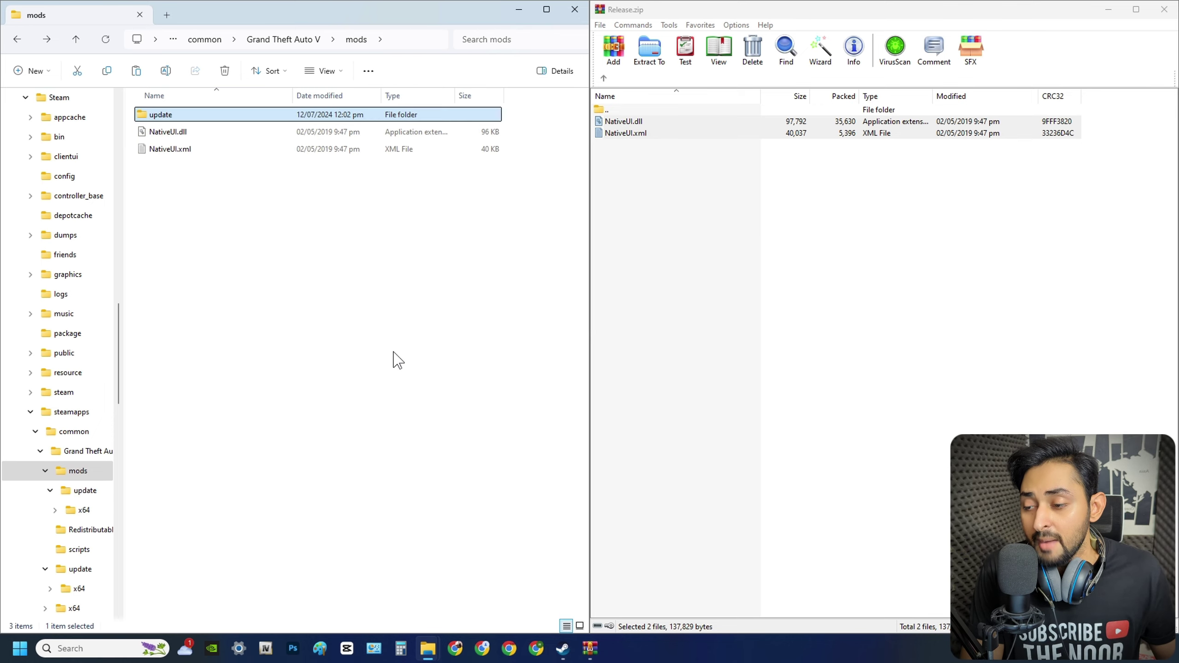
double_click(230, 167)
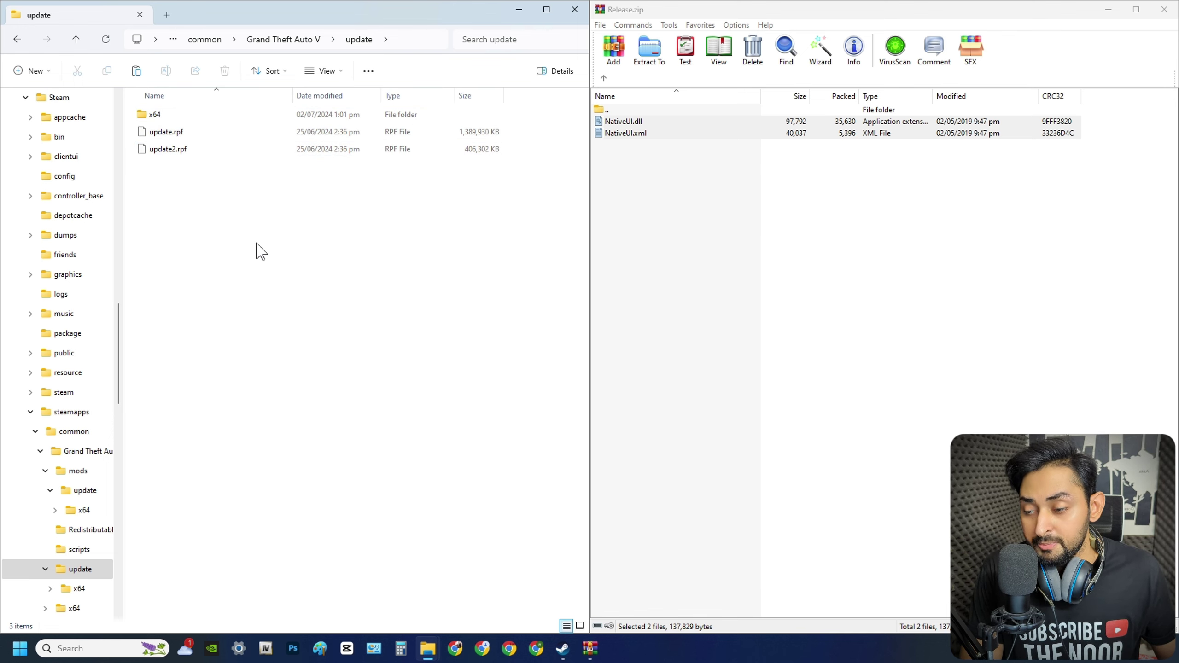
double_click(214, 115)
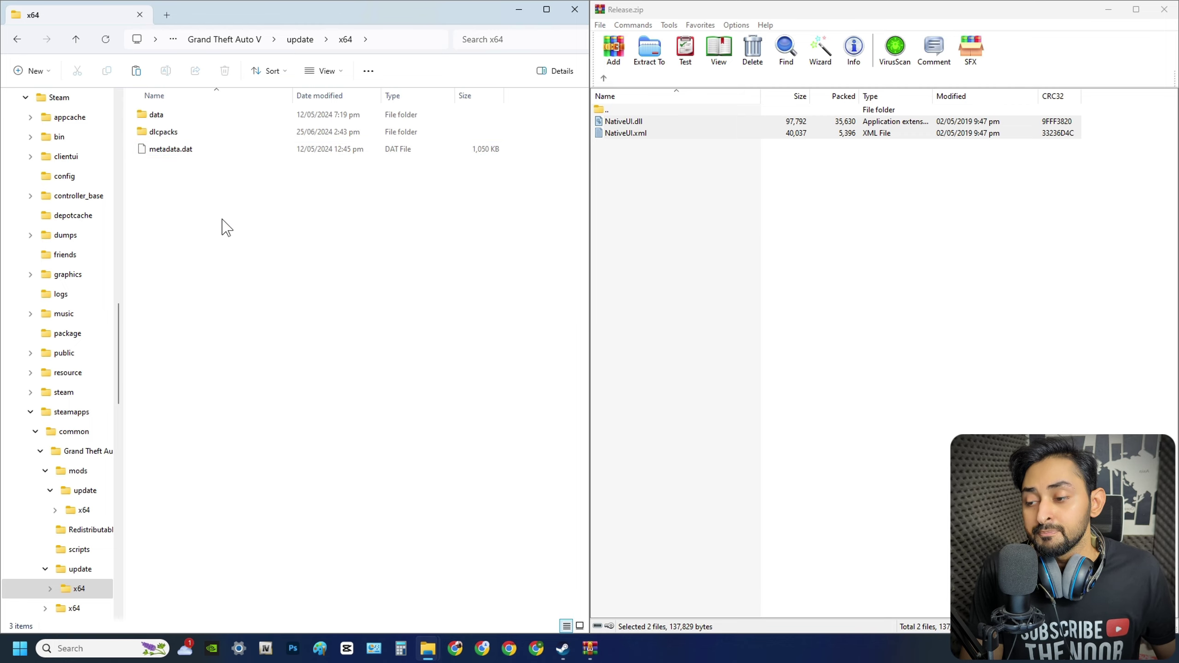
key("alt+Left")
key("alt+Left")
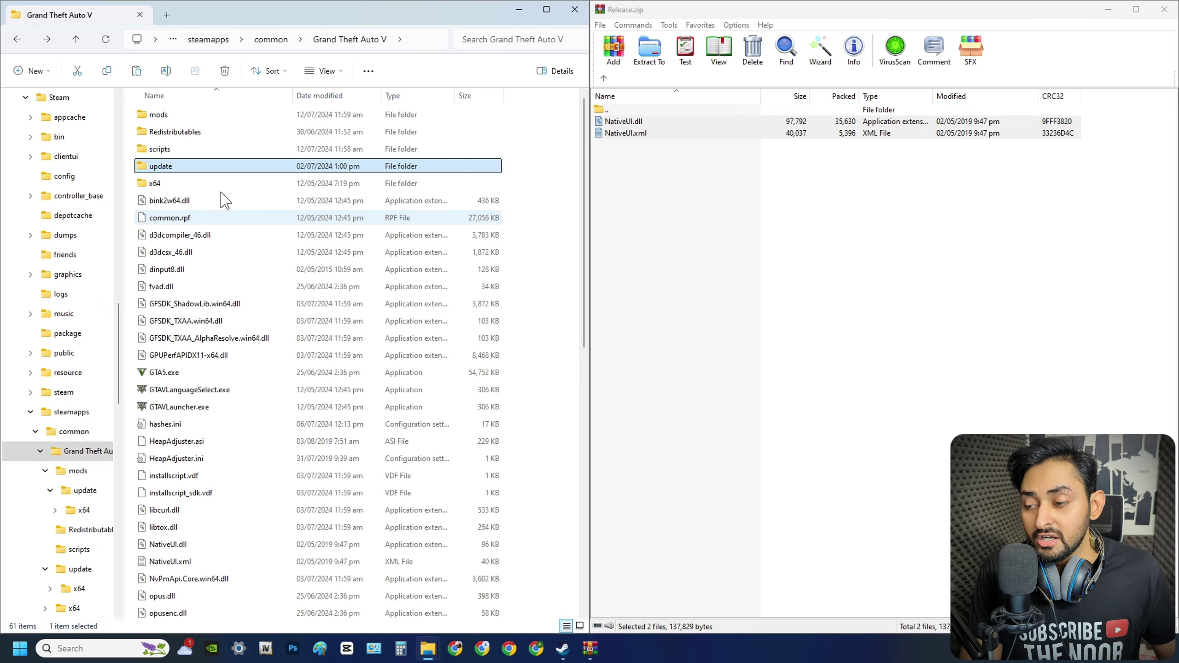
double_click(229, 117)
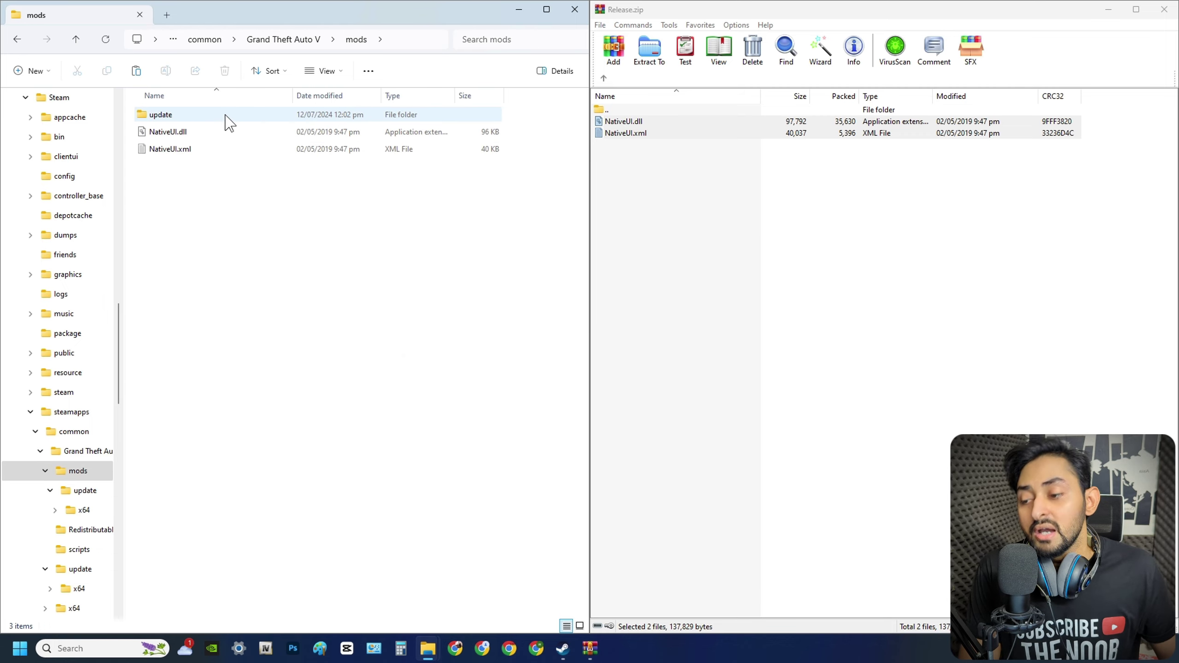
double_click(226, 116)
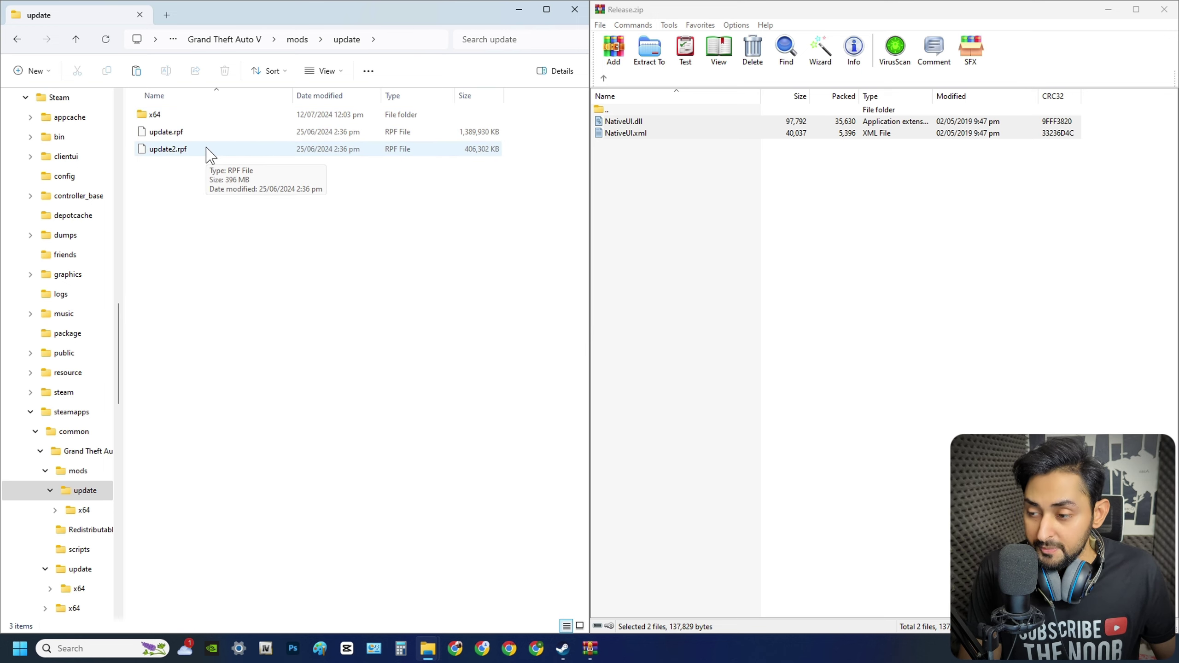
double_click(213, 116)
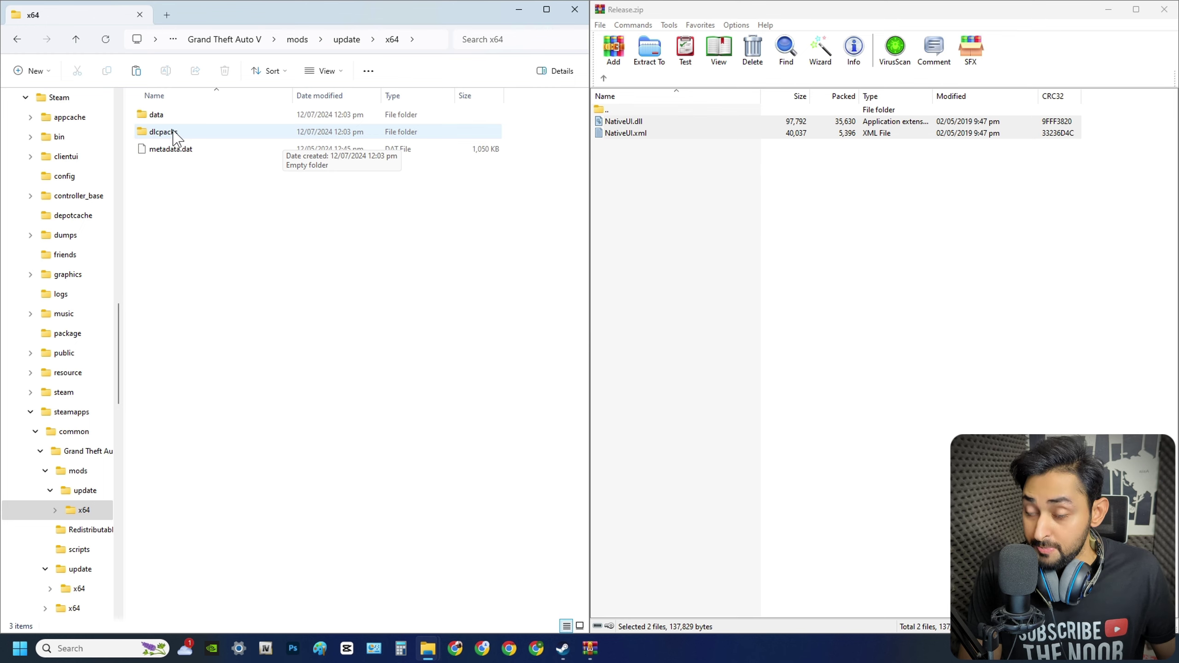
double_click(226, 132)
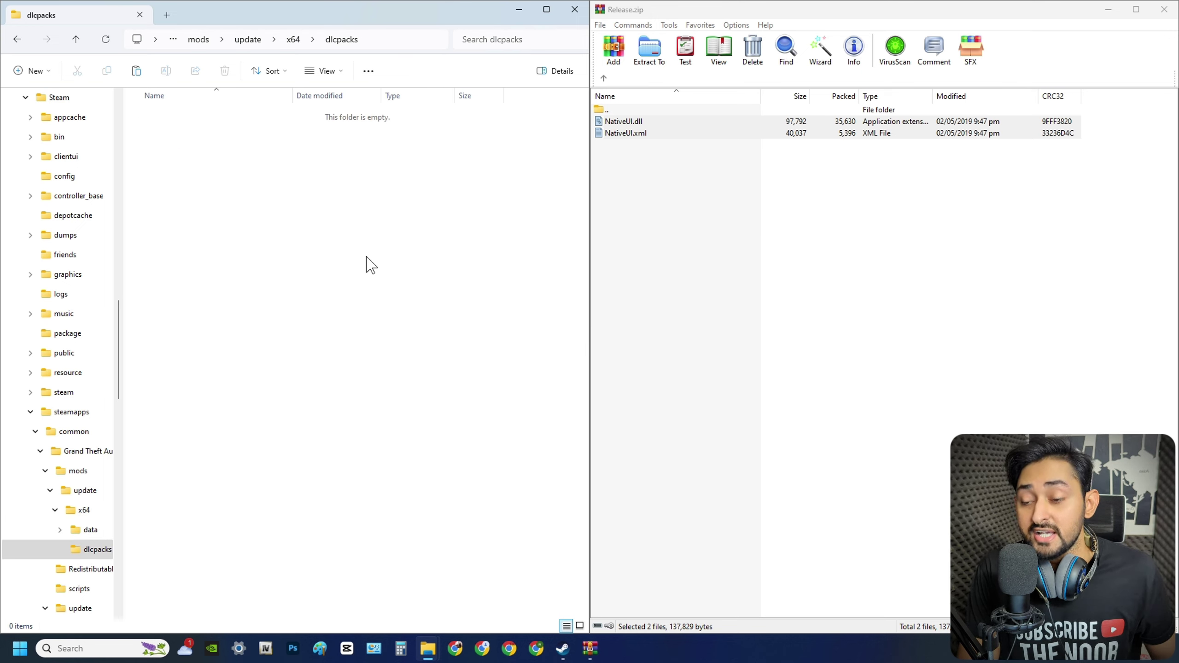
Step: Extract NativeUI.dll and NativeUI.xml from Release.zip into the update folder inside mods, and return to the mods folder
key("alt+Left")
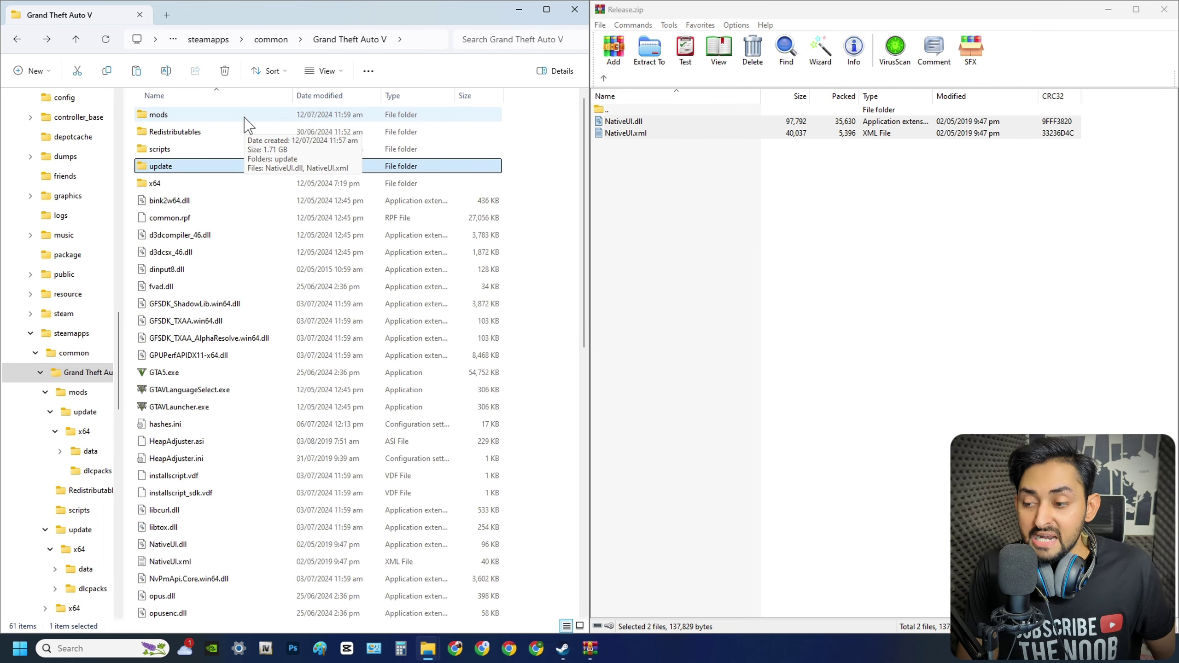
double_click(244, 116)
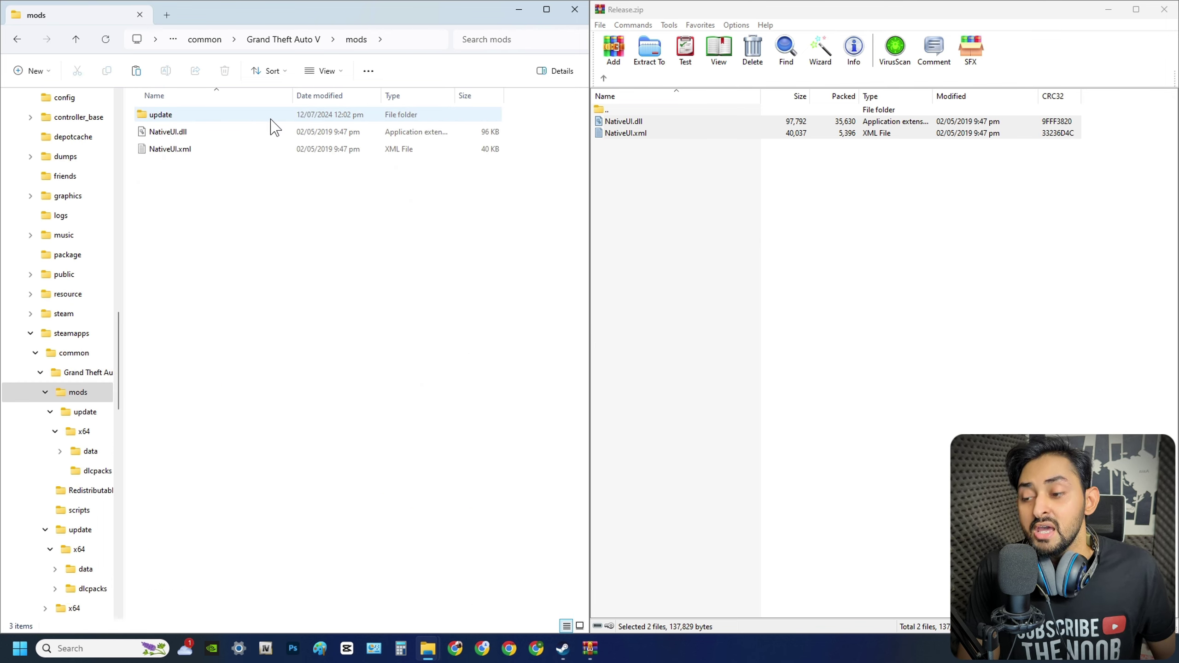
double_click(245, 119)
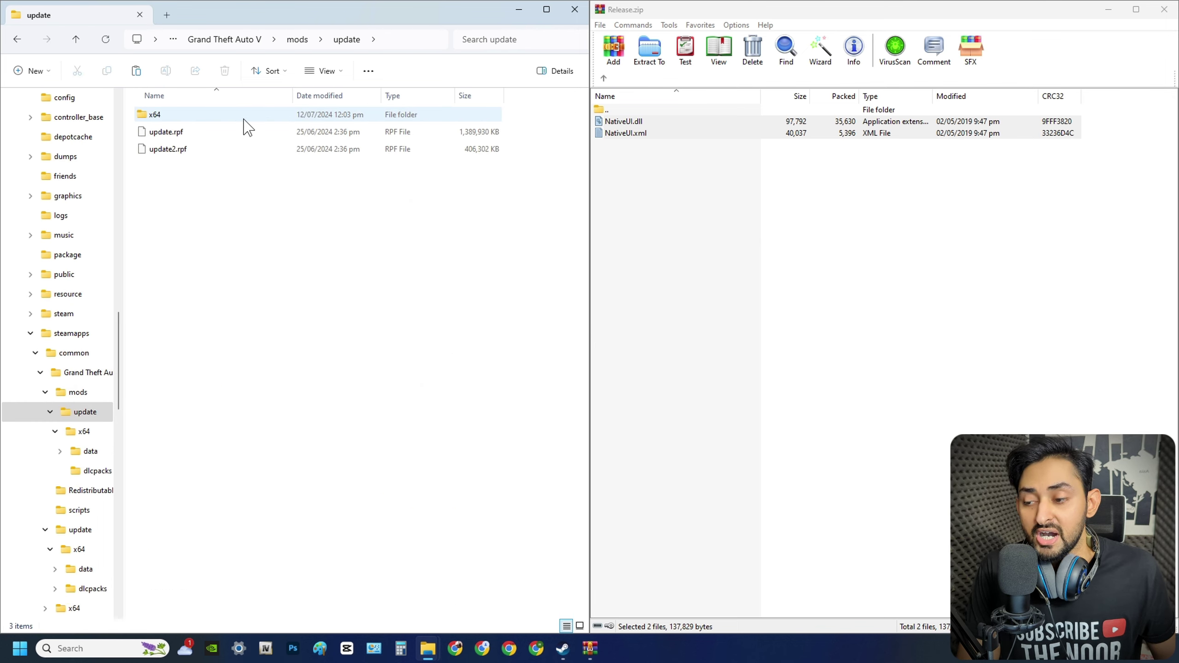
left_click(621, 135)
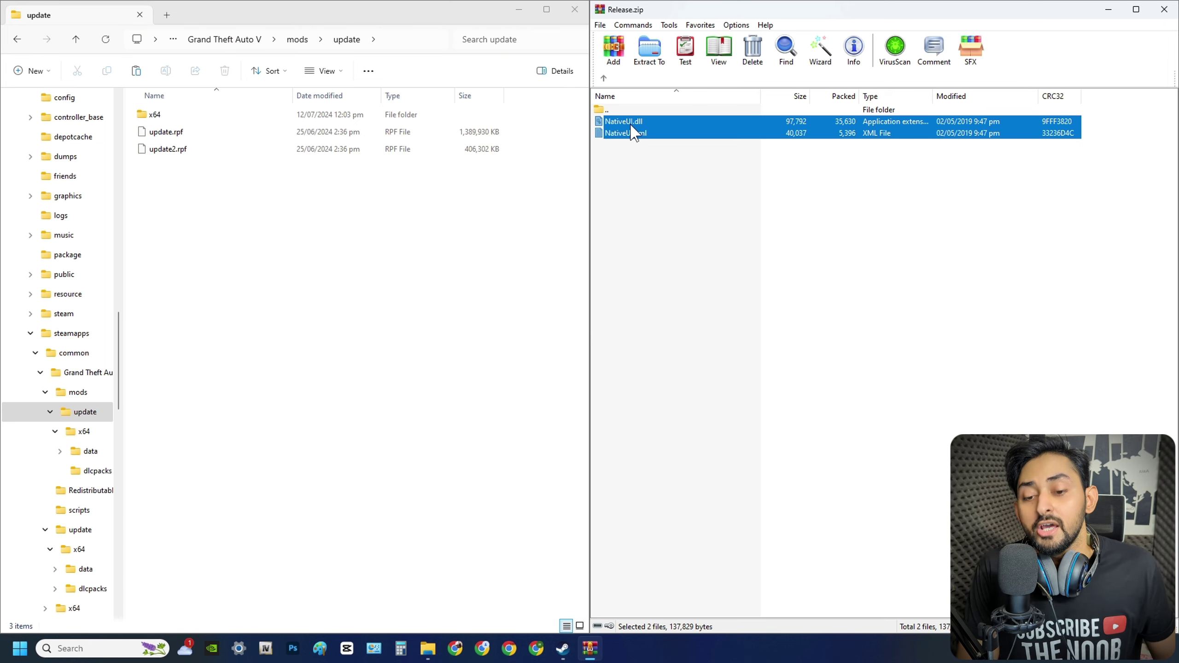
left_click_drag(632, 125, 272, 260)
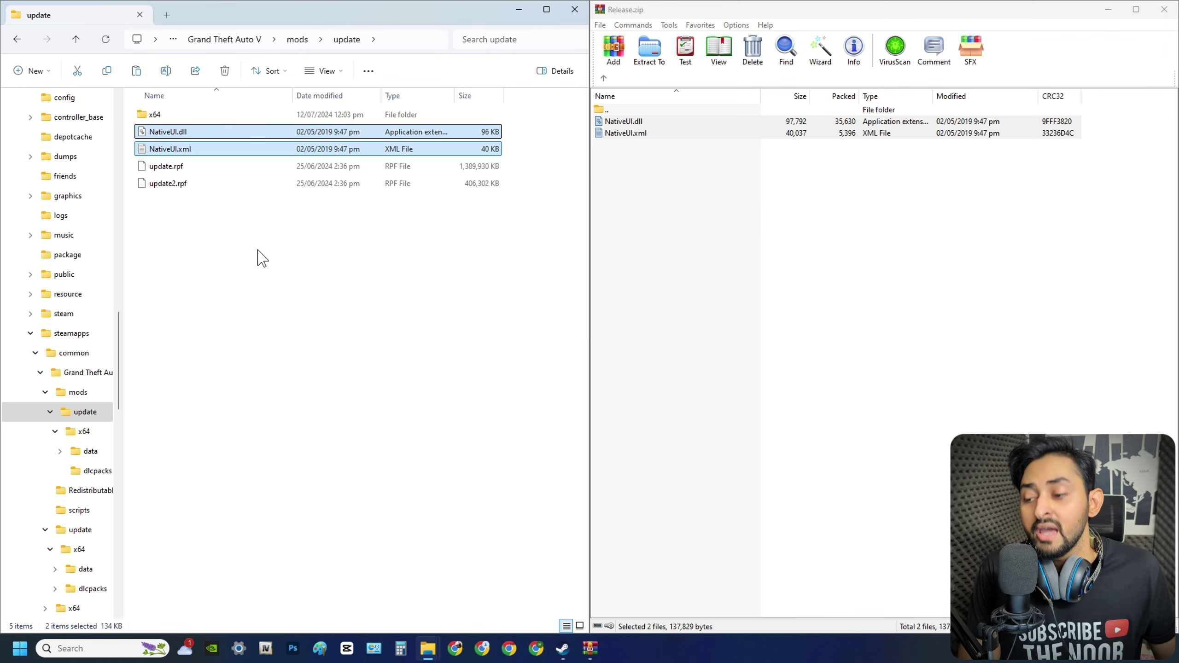
left_click(256, 256)
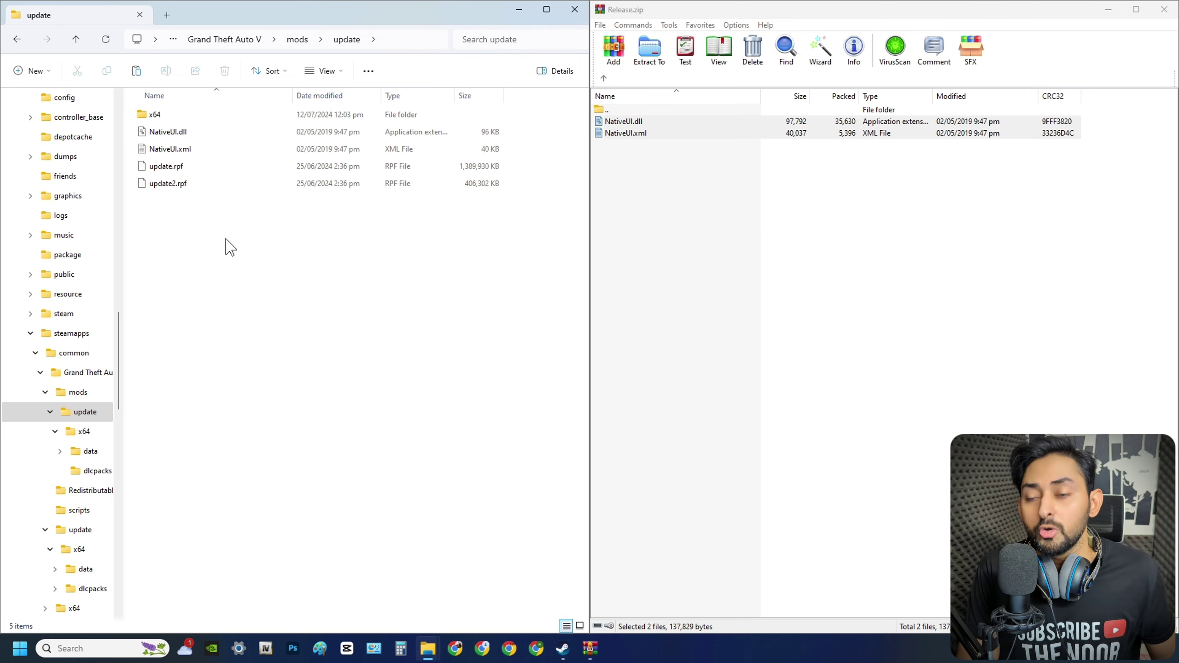
key("BackSpace")
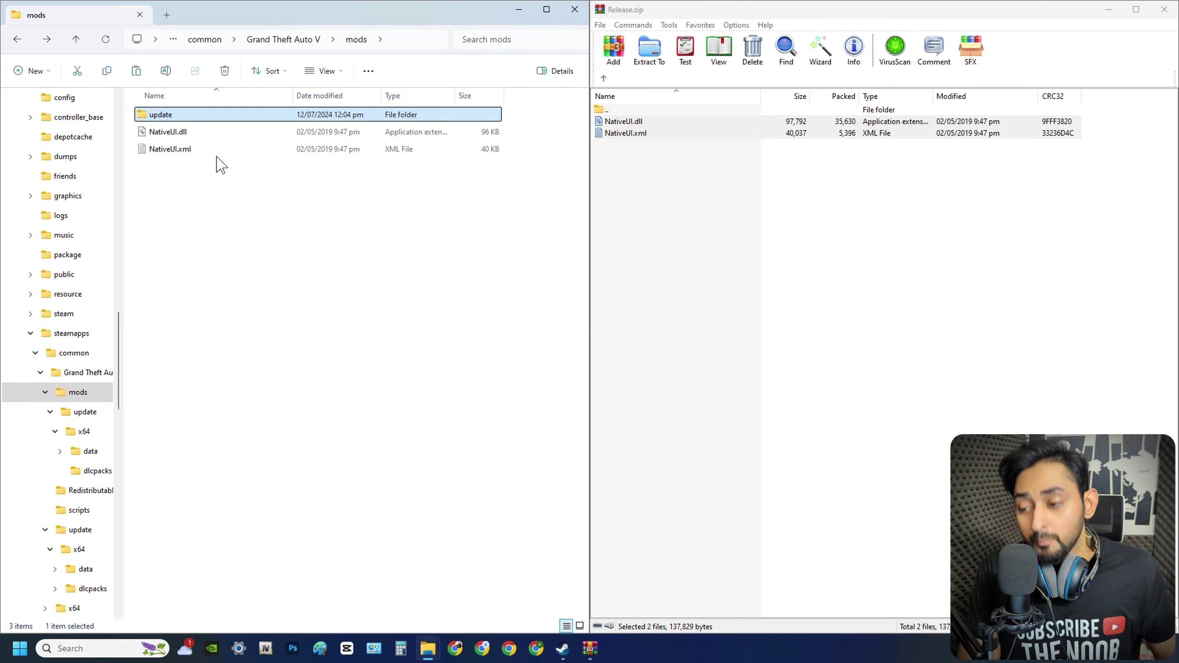
Step: Return to the main Grand Theft Auto V folder and check the contents of its scripts folder
key("BackSpace")
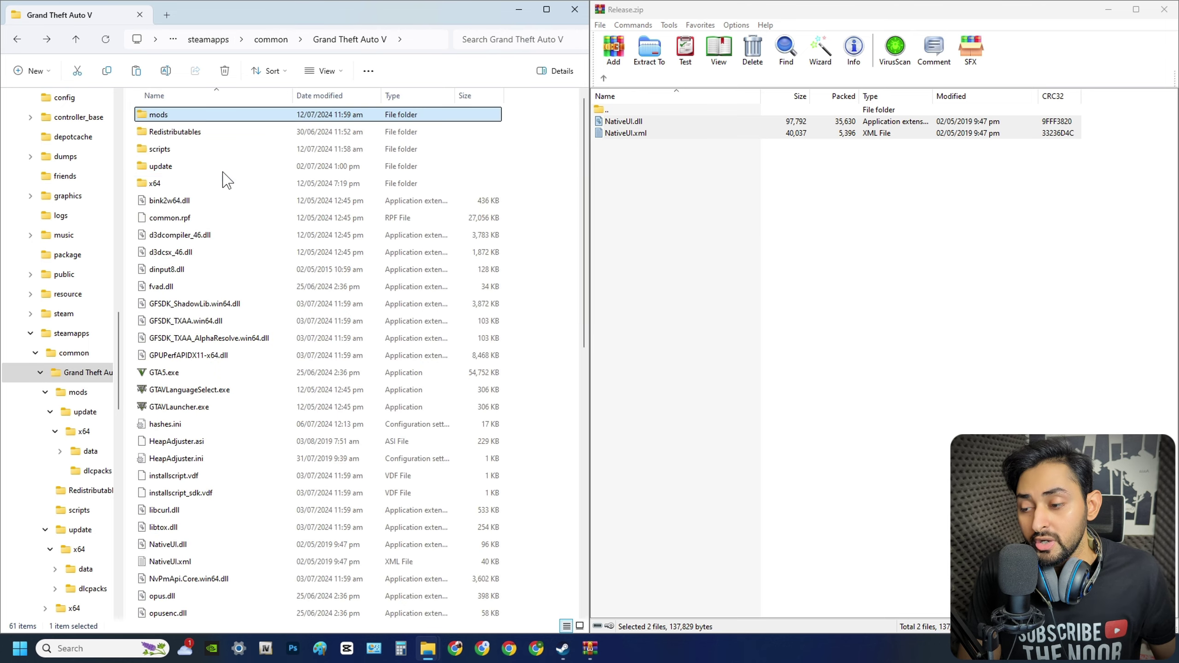
double_click(223, 150)
key("BackSpace")
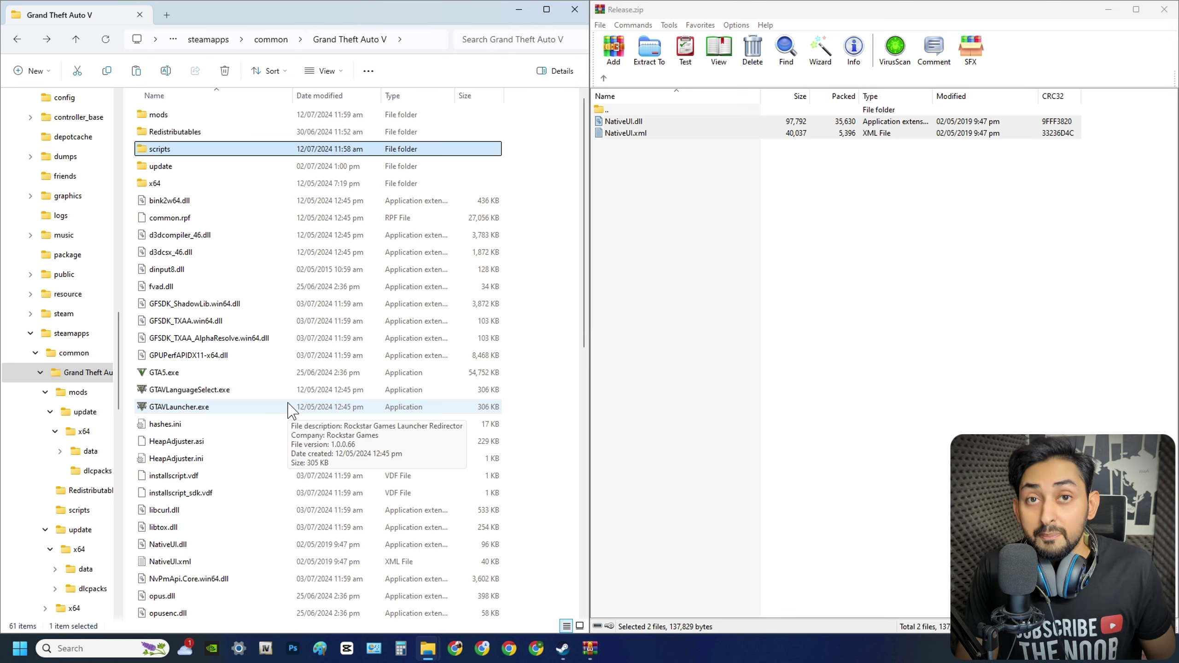
Step: Switch to OpenIV, load the Windows version of Grand Theft Auto V, close the Release.zip archive, and turn on edit mode
left_click(269, 648)
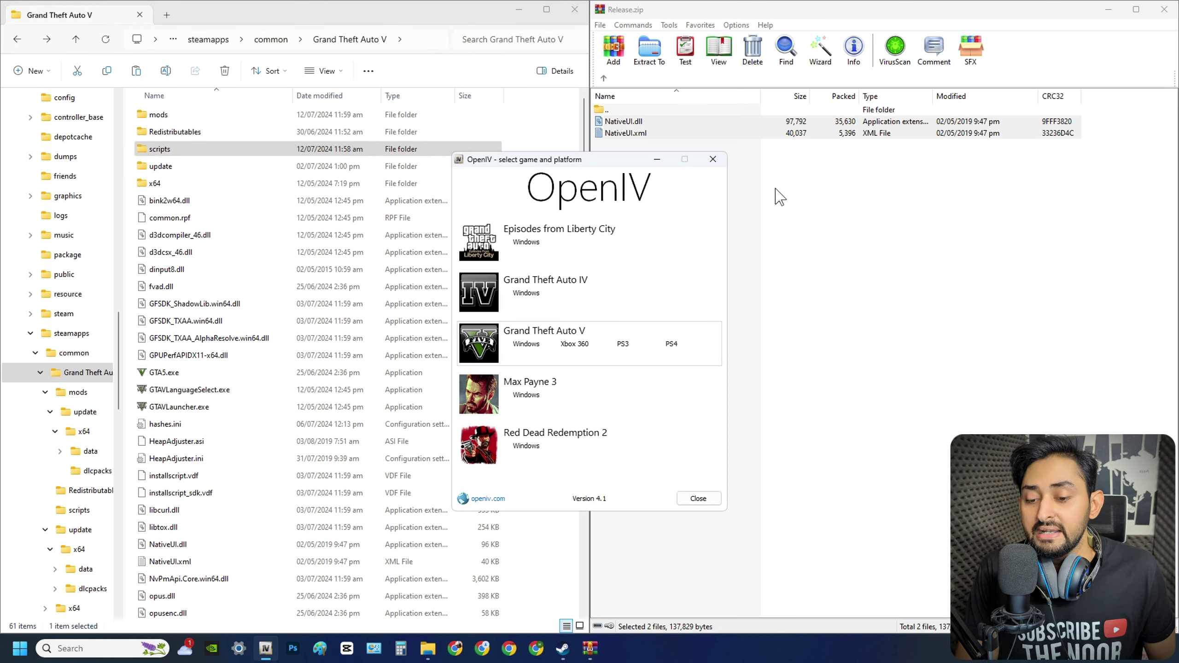
left_click(533, 346)
left_click(835, 315)
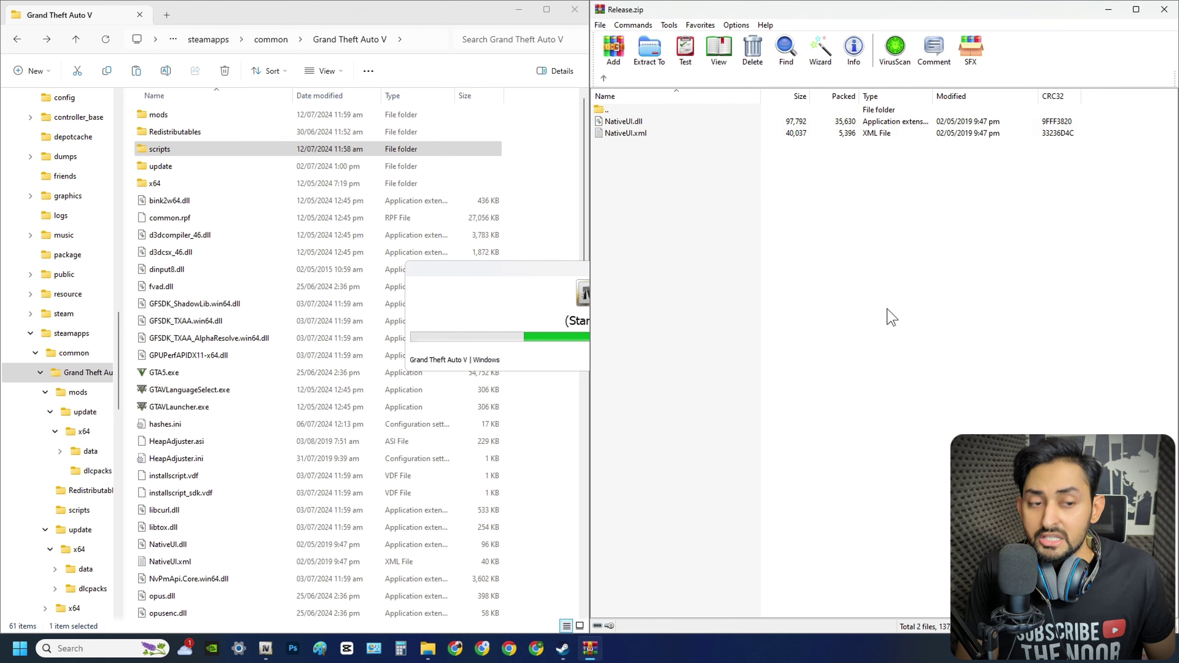
left_click(1166, 13)
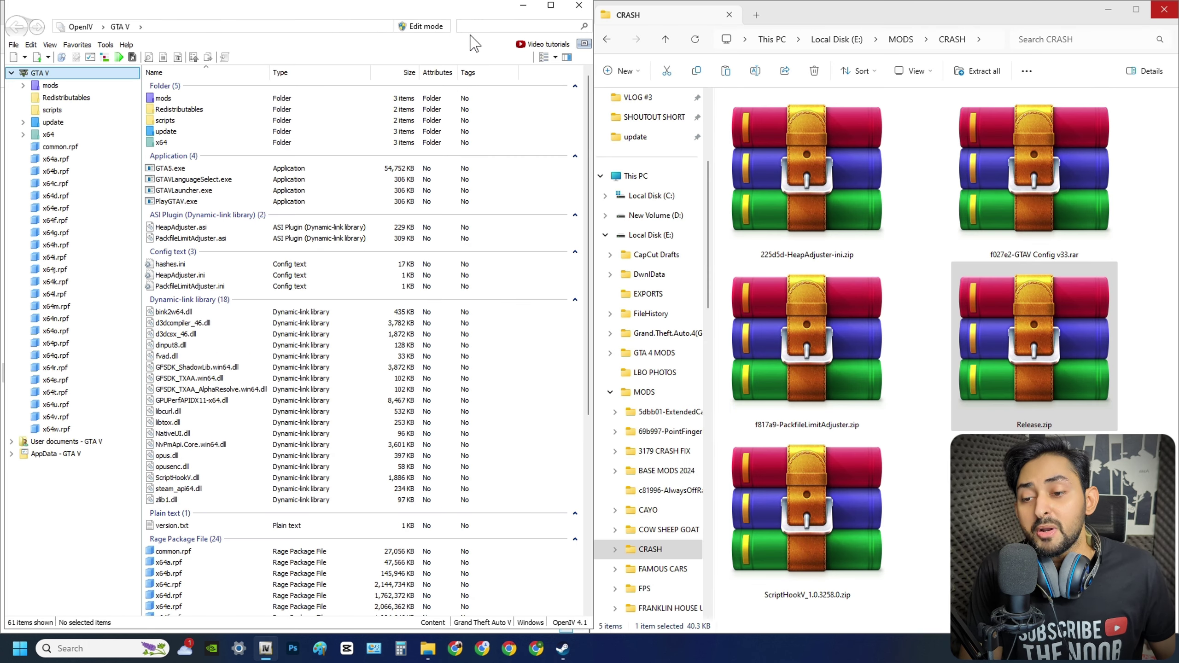
left_click(436, 29)
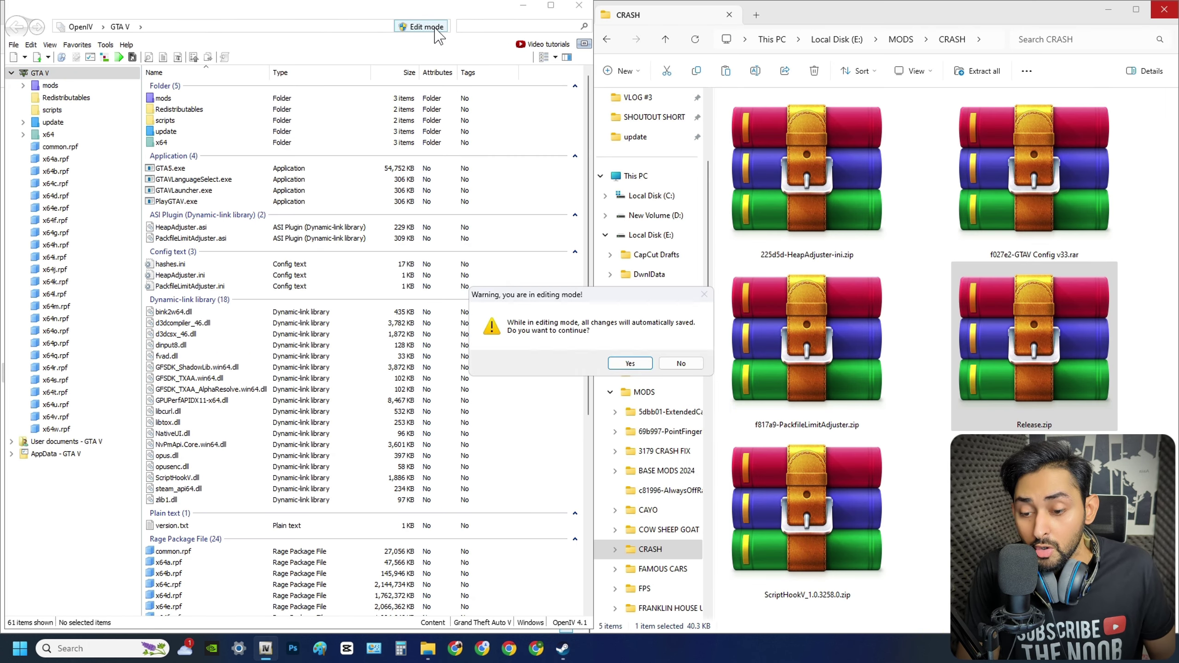
left_click(631, 367)
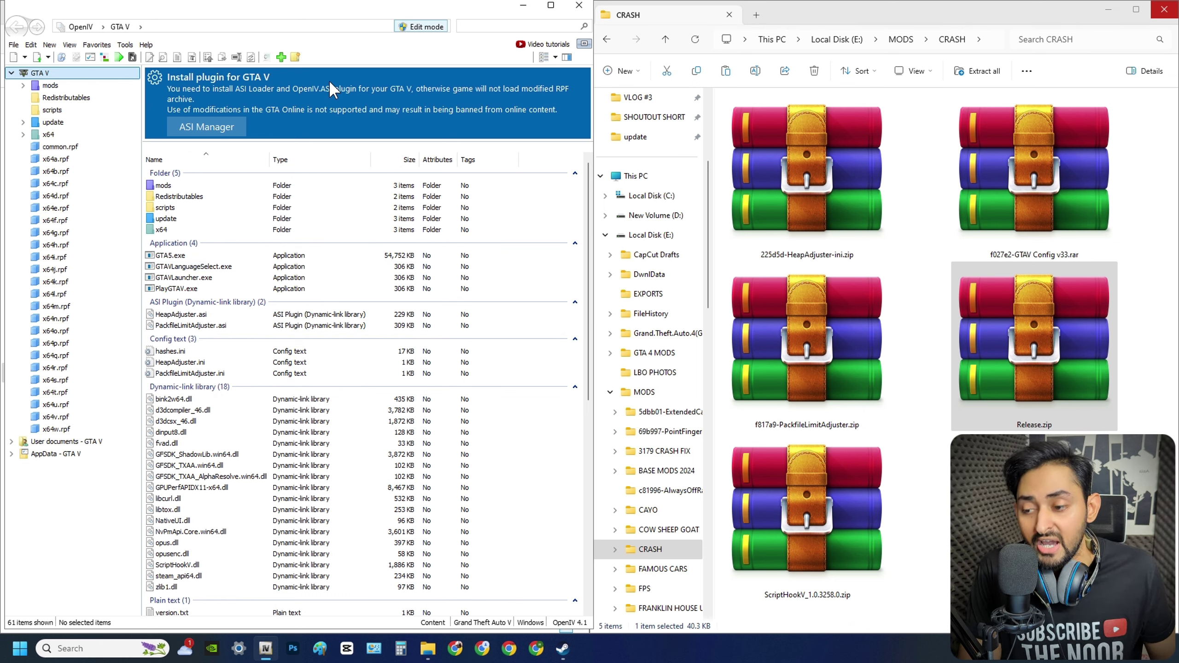
Step: Install the OpenIV.ASI and openCamera plugins for GTA V through the ASI Manager and close it
left_click(207, 128)
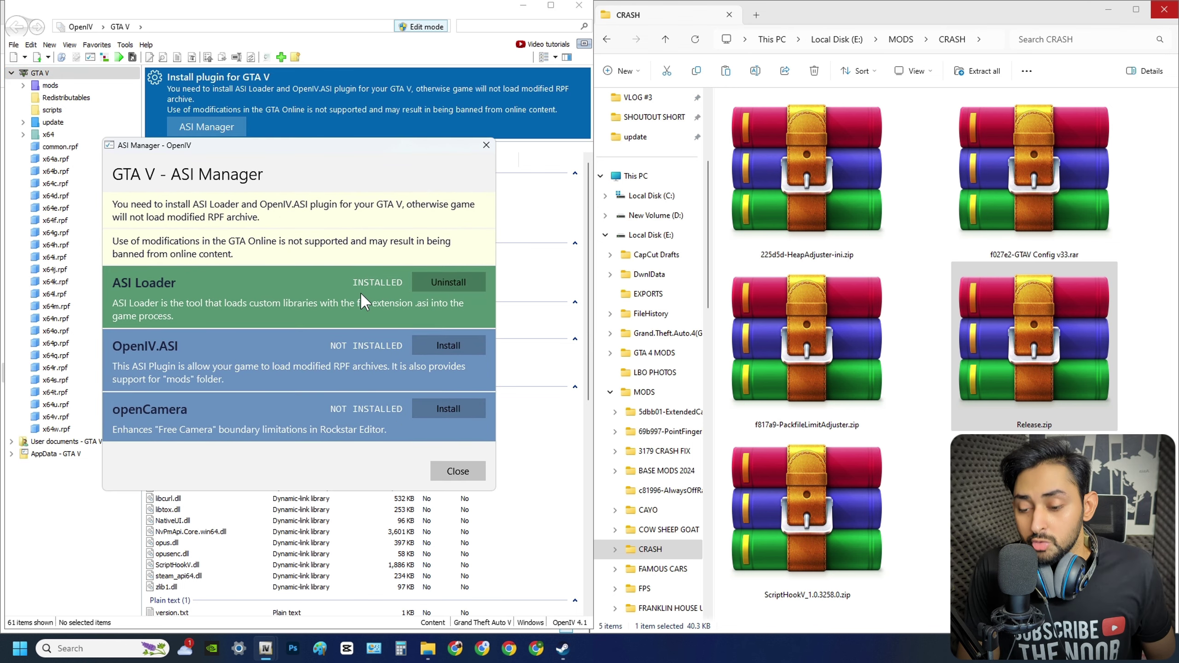
left_click(431, 348)
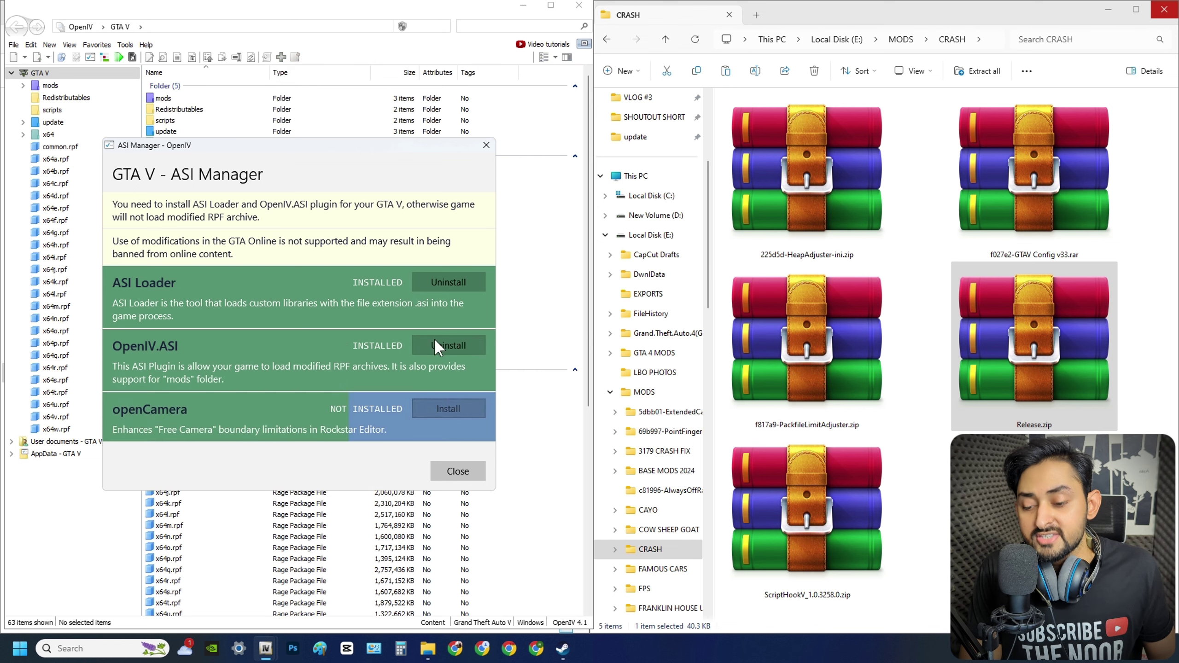
left_click(437, 406)
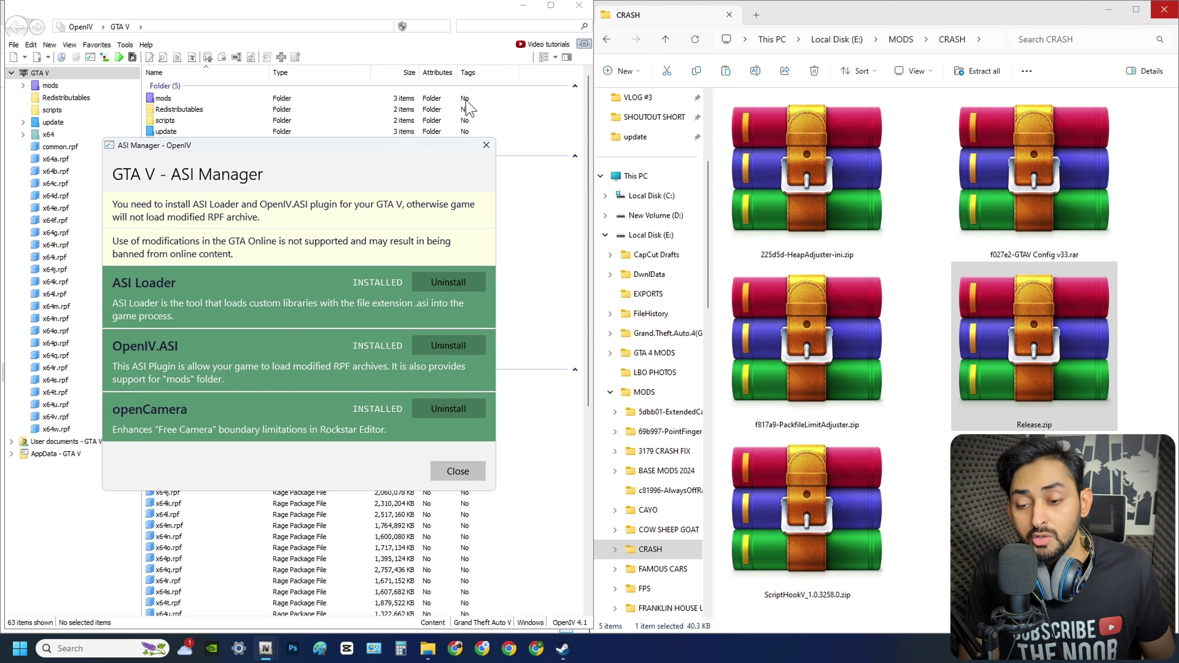
left_click(486, 145)
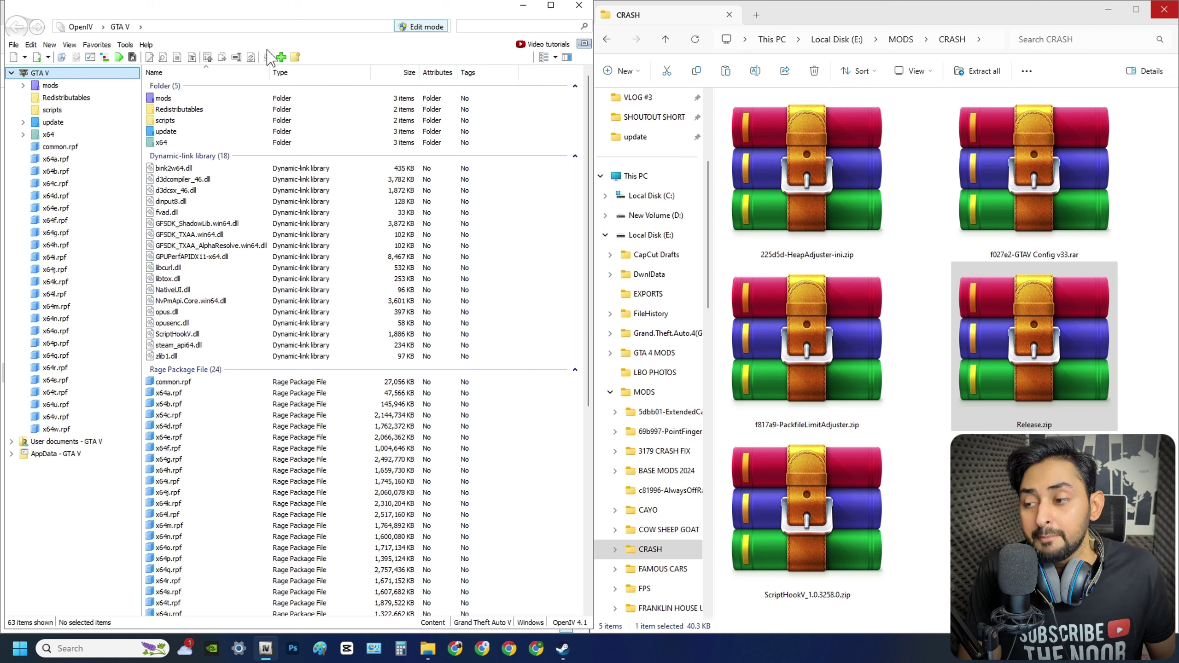
Step: Reopen the ASI Manager to check the installation status of ASI Loader, OpenIV.ASI and openCamera
left_click(121, 45)
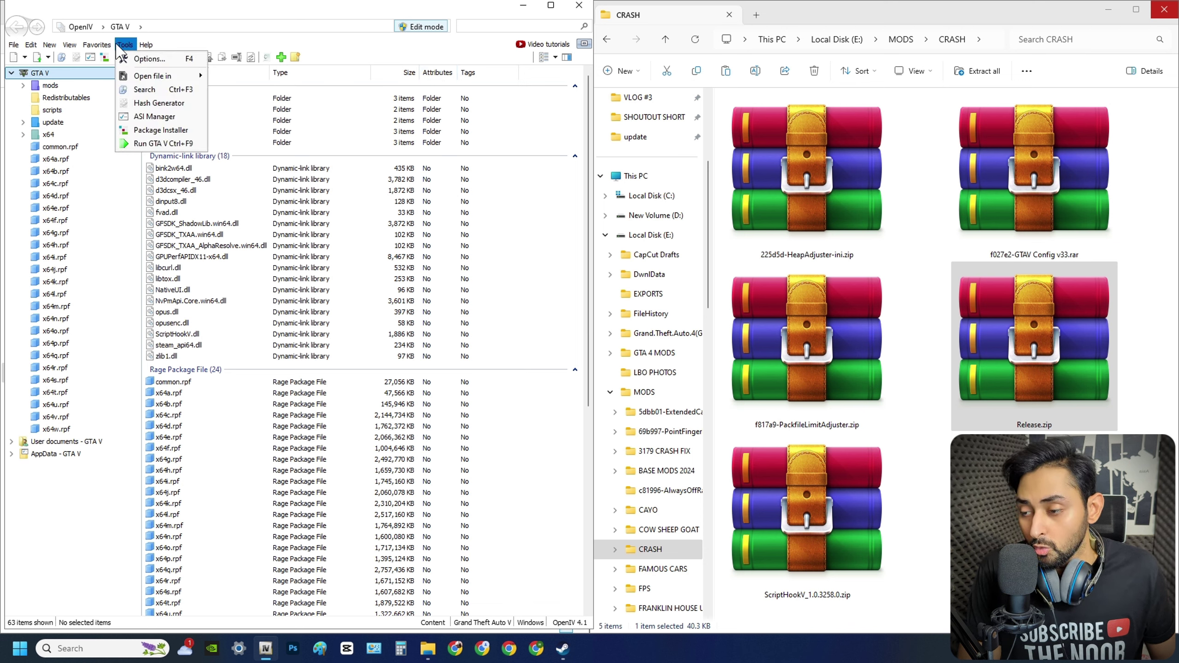
left_click(154, 116)
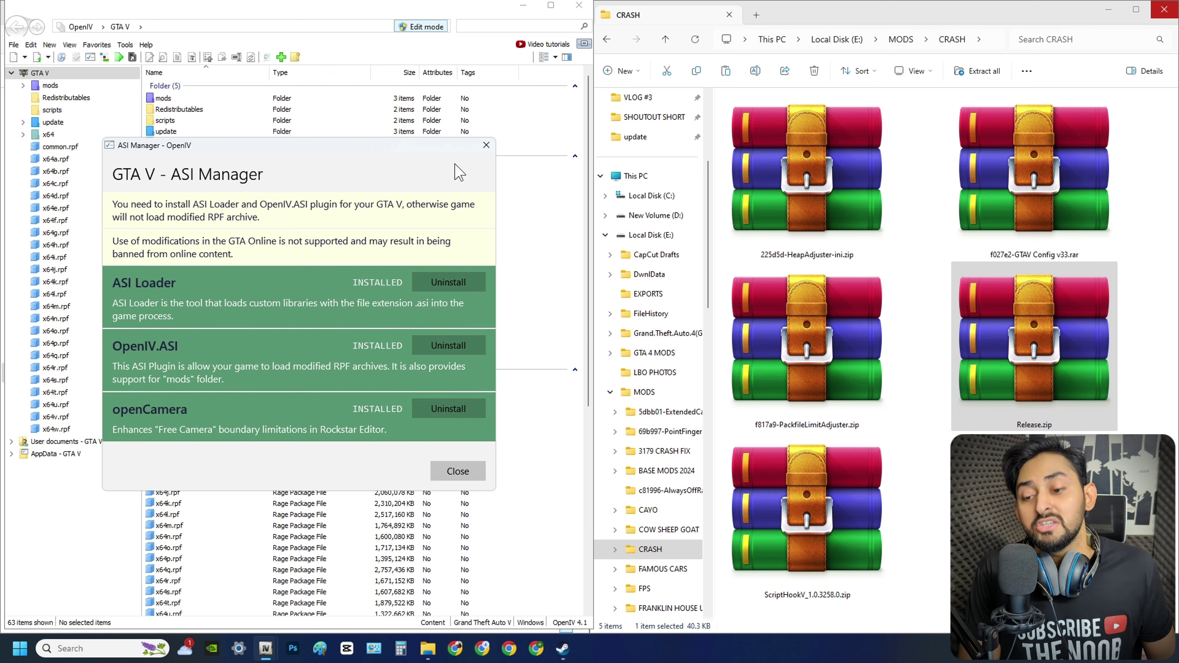
left_click(486, 145)
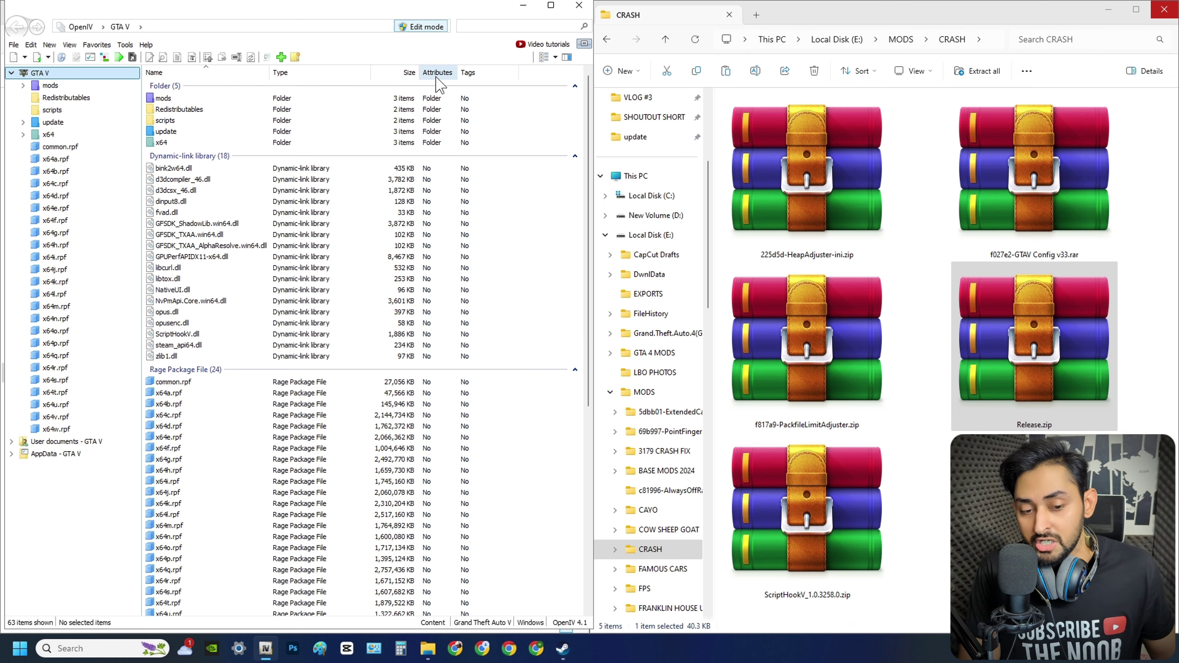
Step: Open the data folder under mods > update > update.rpf > common and select gameconfig.xml
left_click(181, 100)
double_click(181, 100)
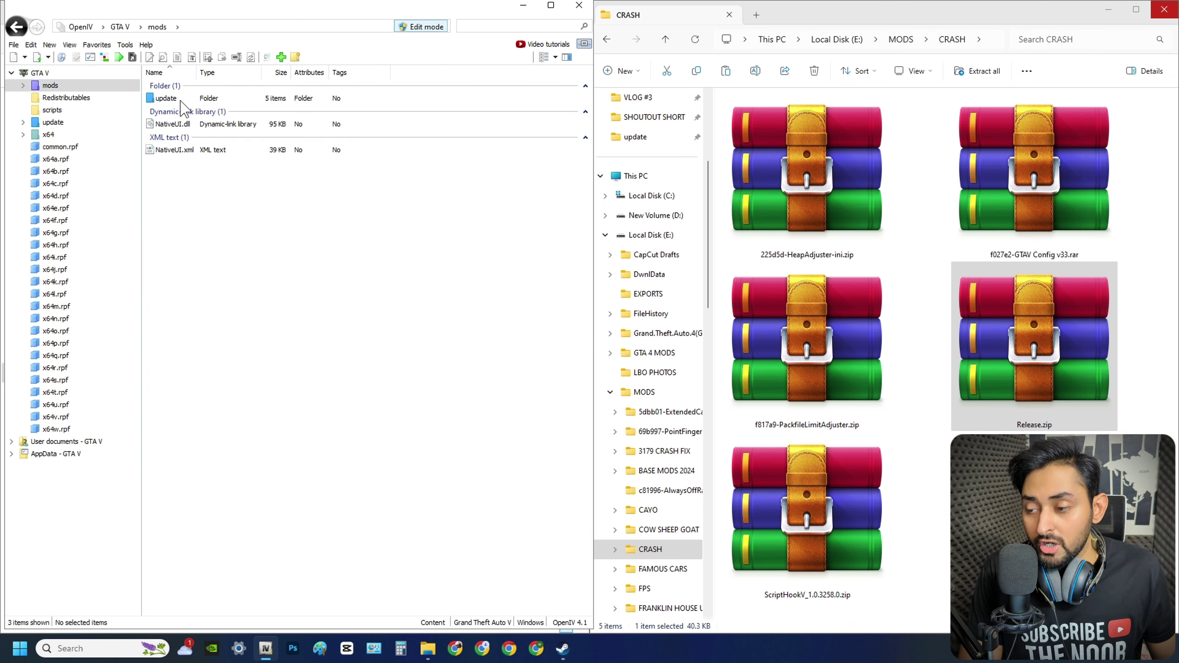
double_click(184, 99)
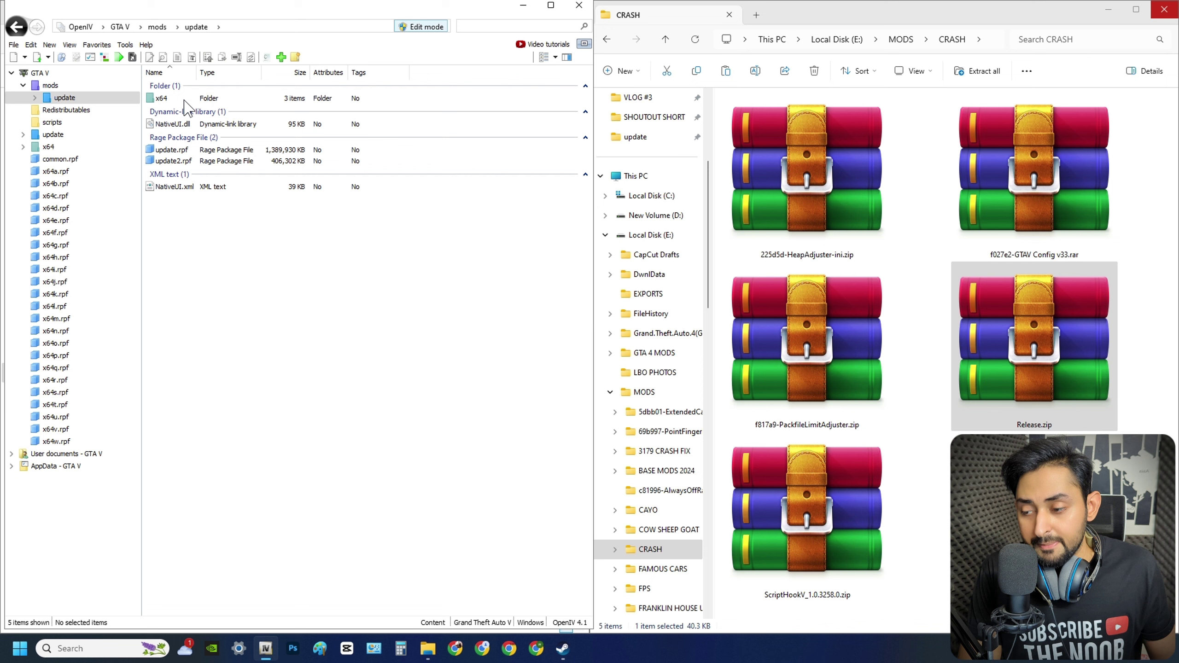
left_click(197, 150)
double_click(197, 149)
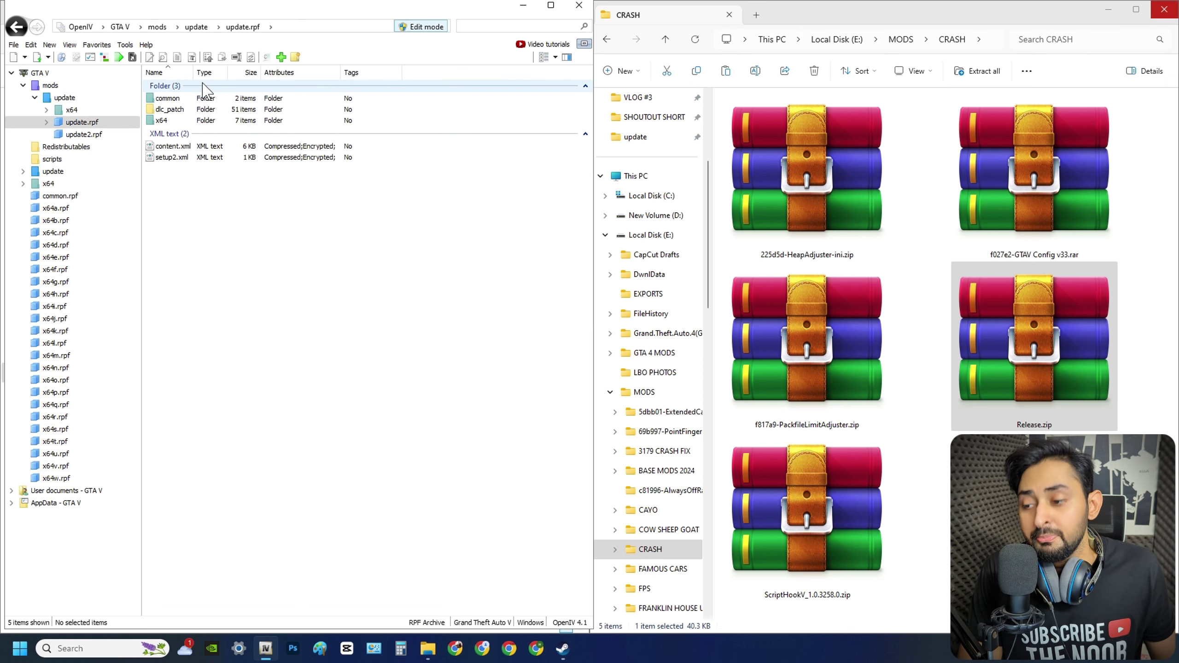
double_click(203, 98)
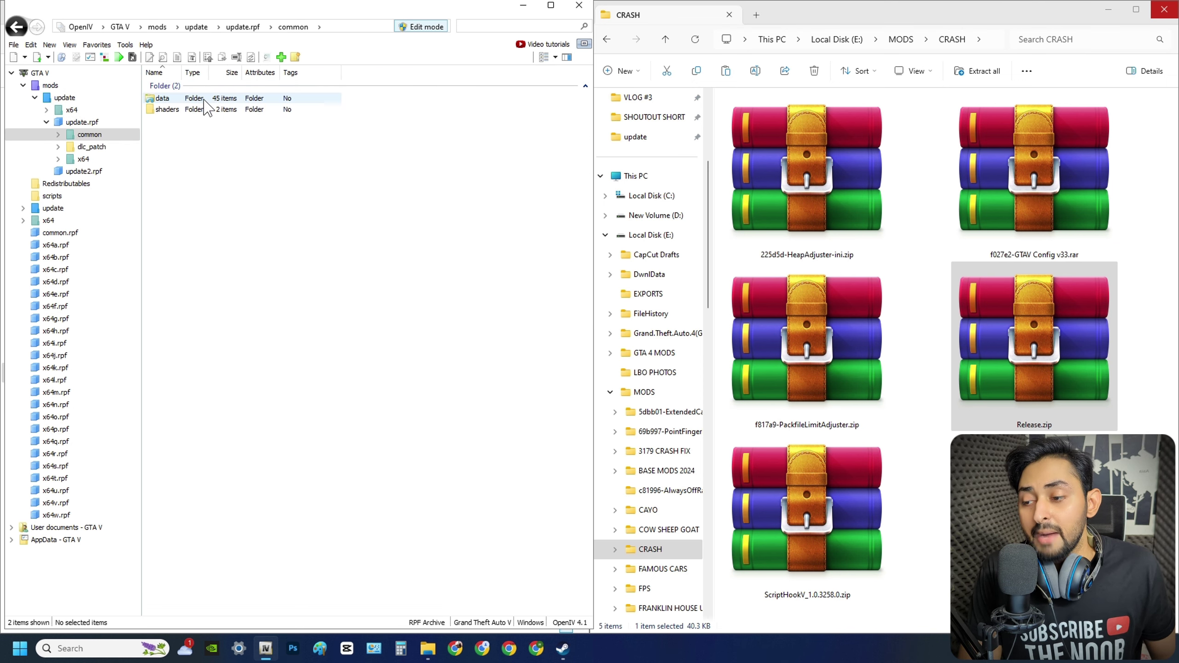
double_click(163, 98)
scroll(197, 511, "down", 1)
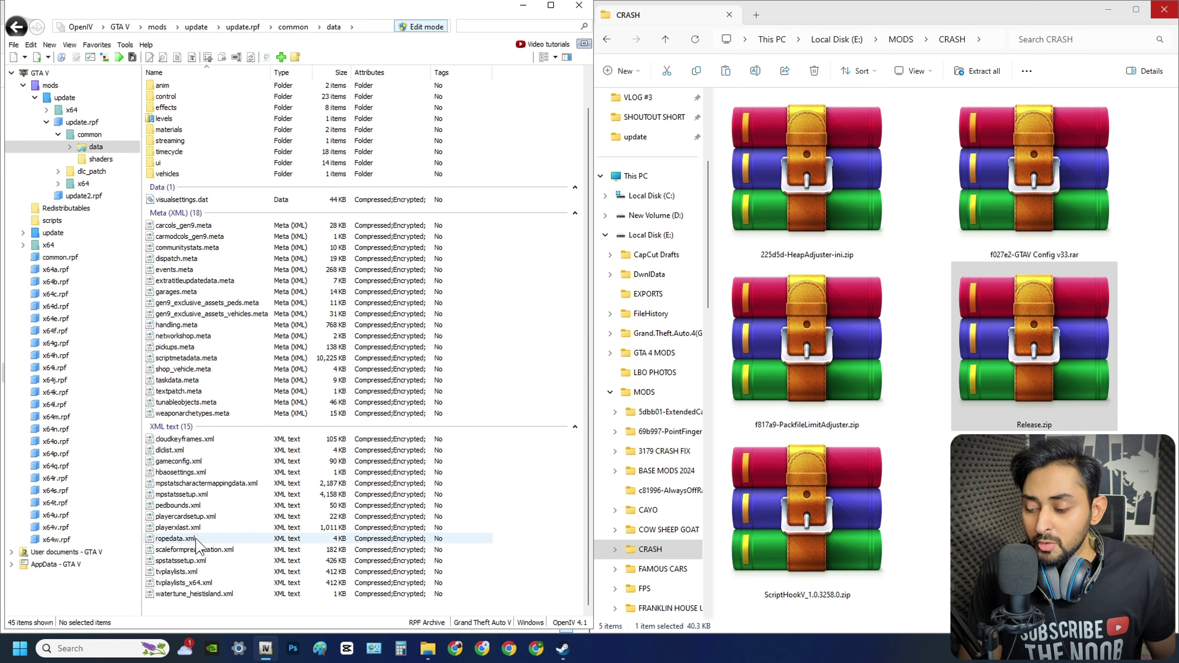
left_click(212, 462)
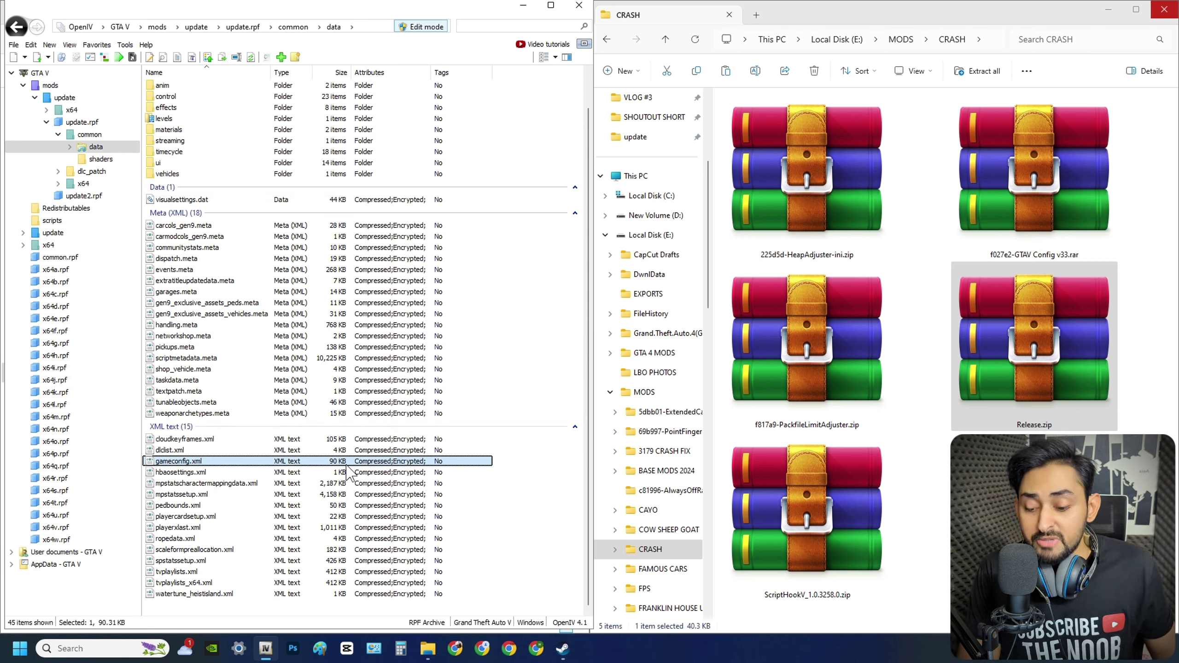
Step: Switch to Steam and try to start Grand Theft Auto V from its library page
left_click(563, 648)
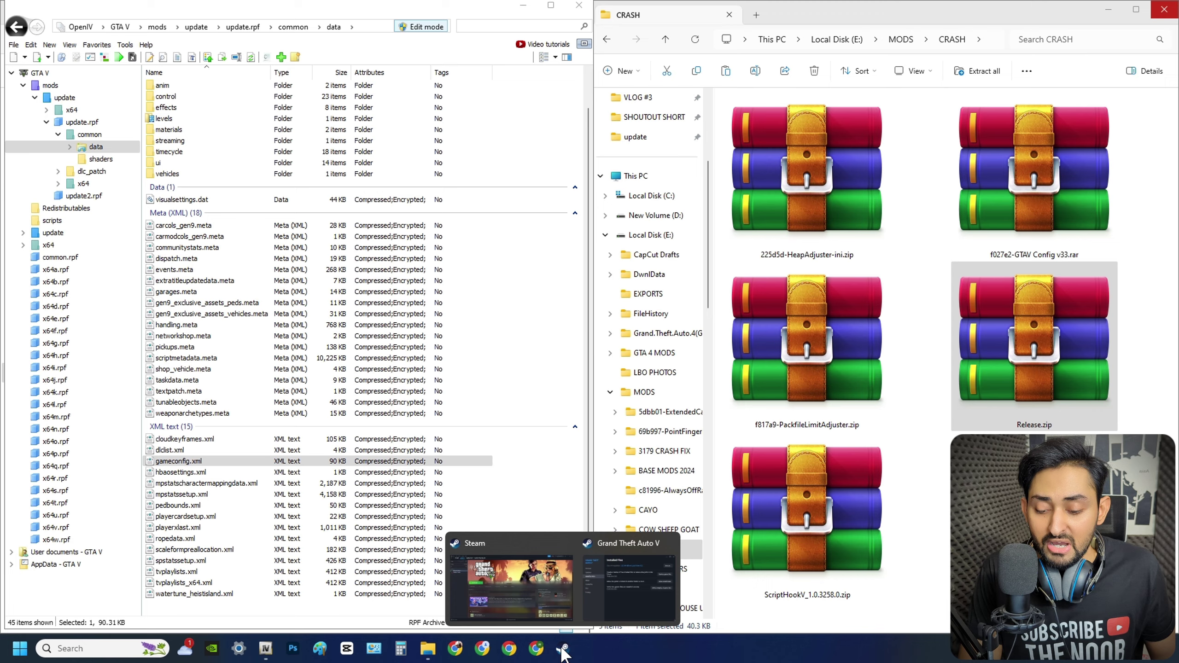
left_click(491, 590)
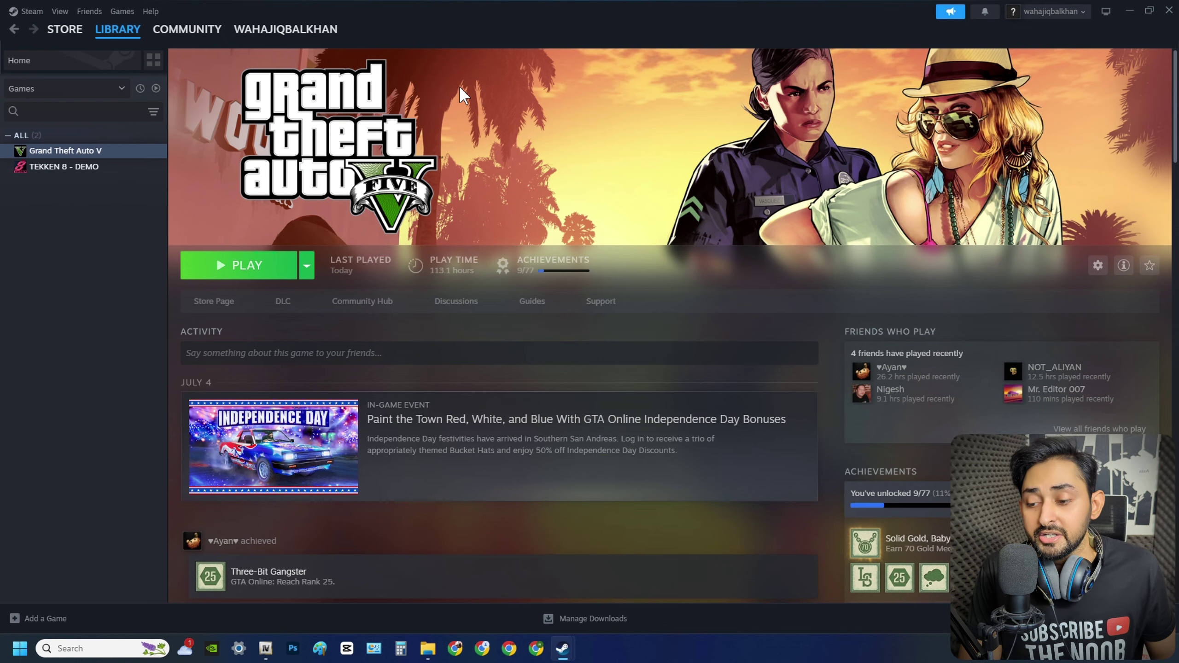
left_click(248, 274)
left_click(686, 429)
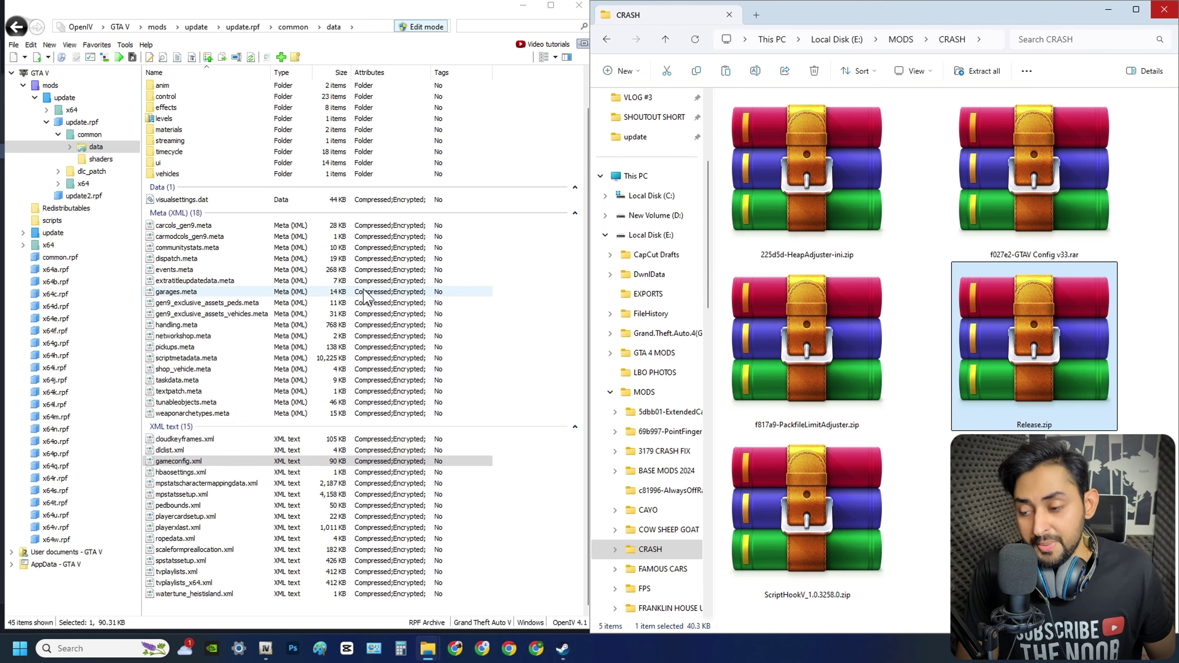
Step: Open f027e2-GTAV Config v33.rar from the CRASH folder in WinRAR, placed beside OpenIV's data folder
left_click(200, 462)
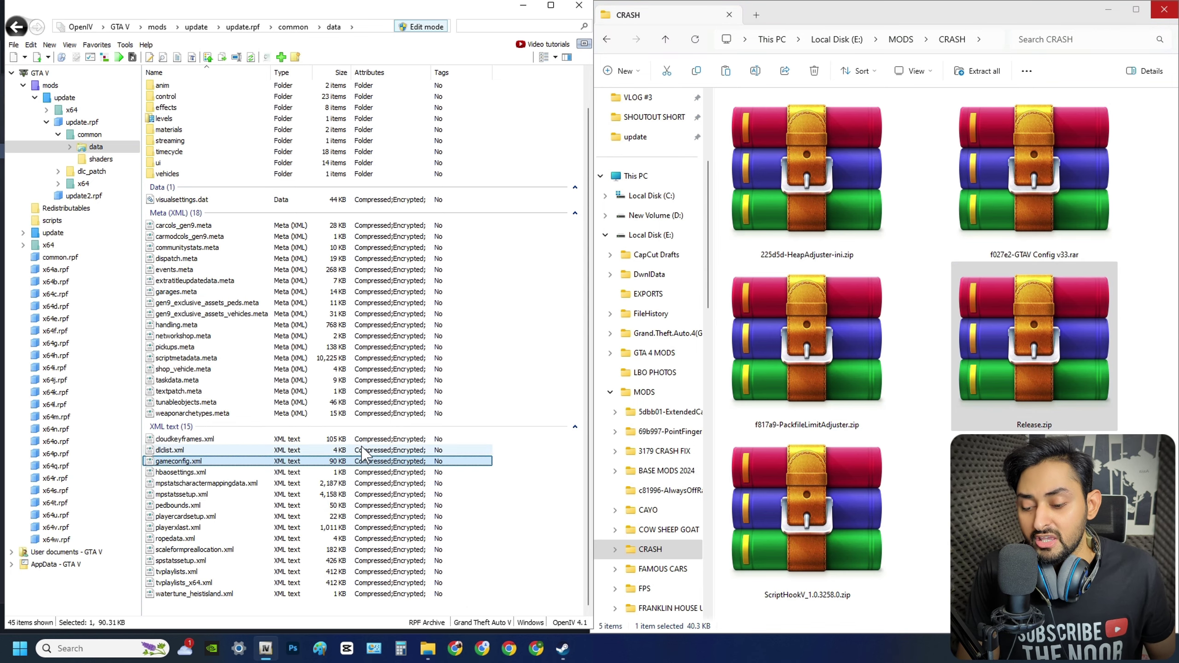
left_click(541, 463)
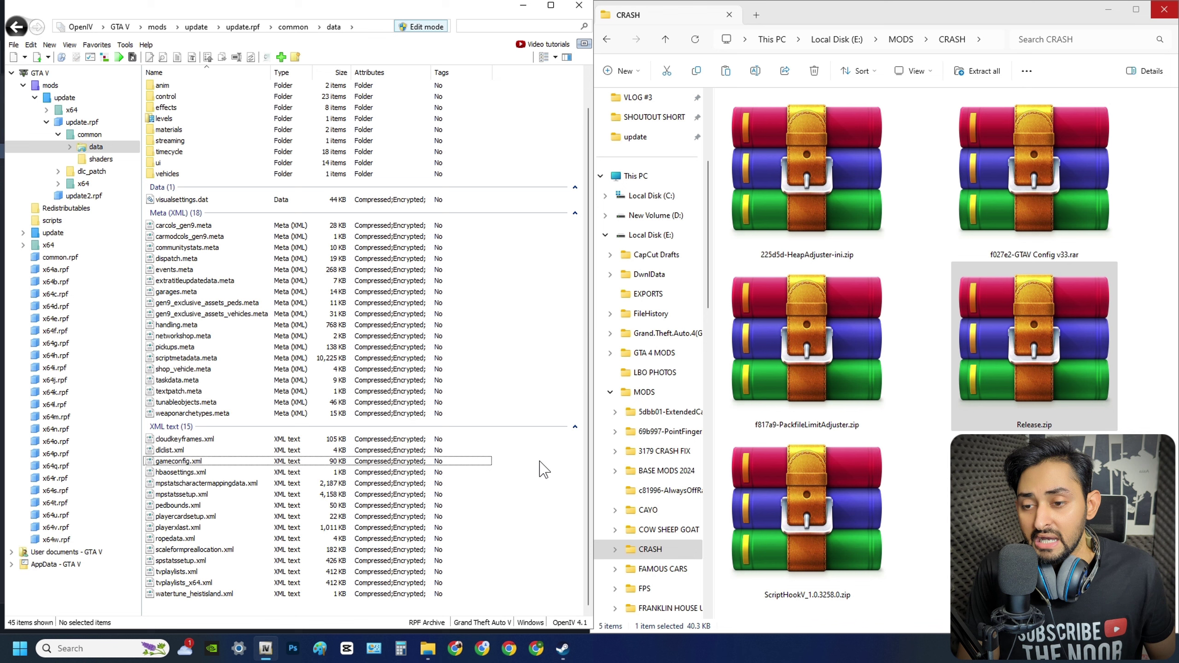
right_click(1017, 177)
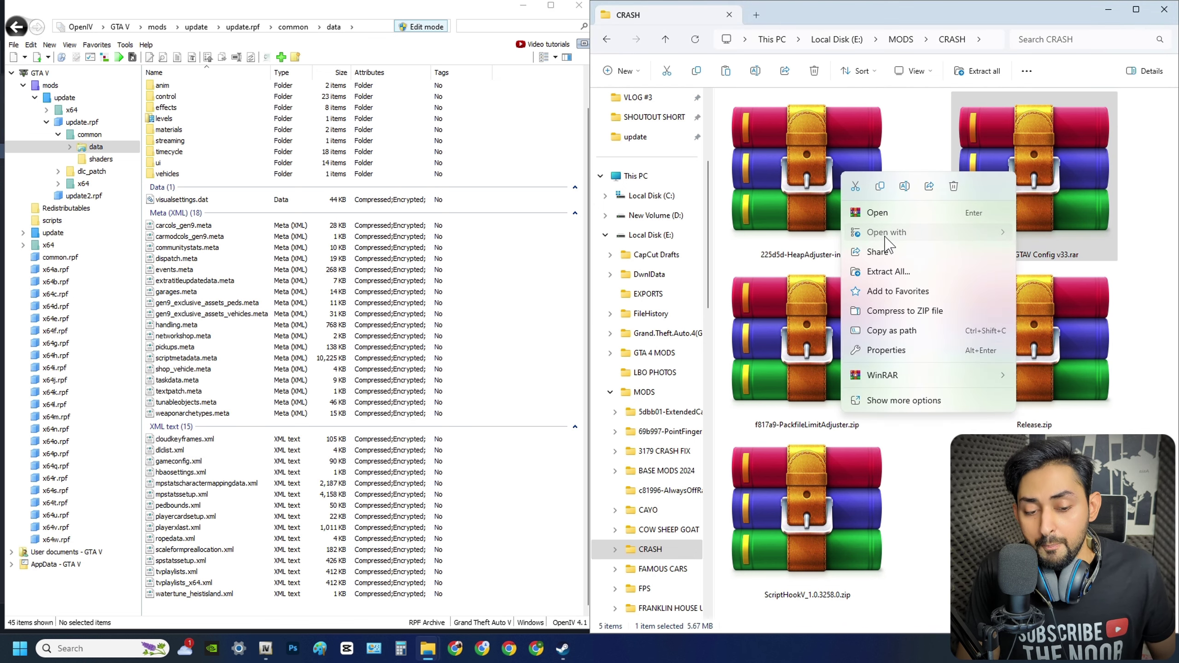
mouse_move(924, 233)
left_click(1050, 254)
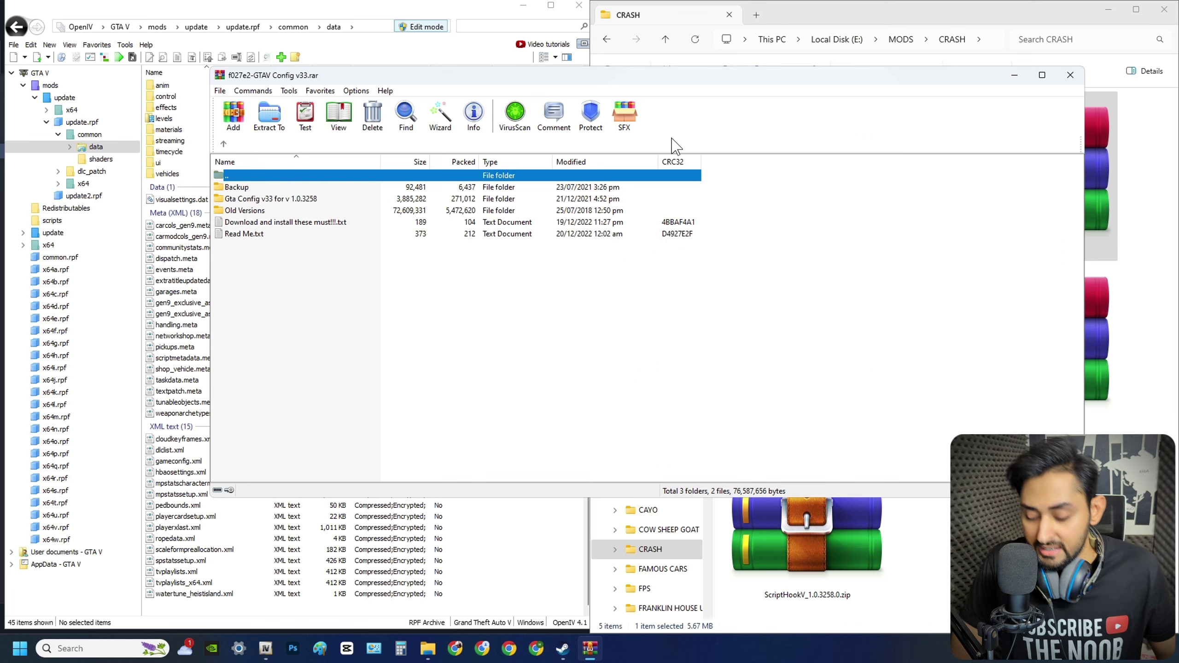
key("super+Right")
left_click(690, 179)
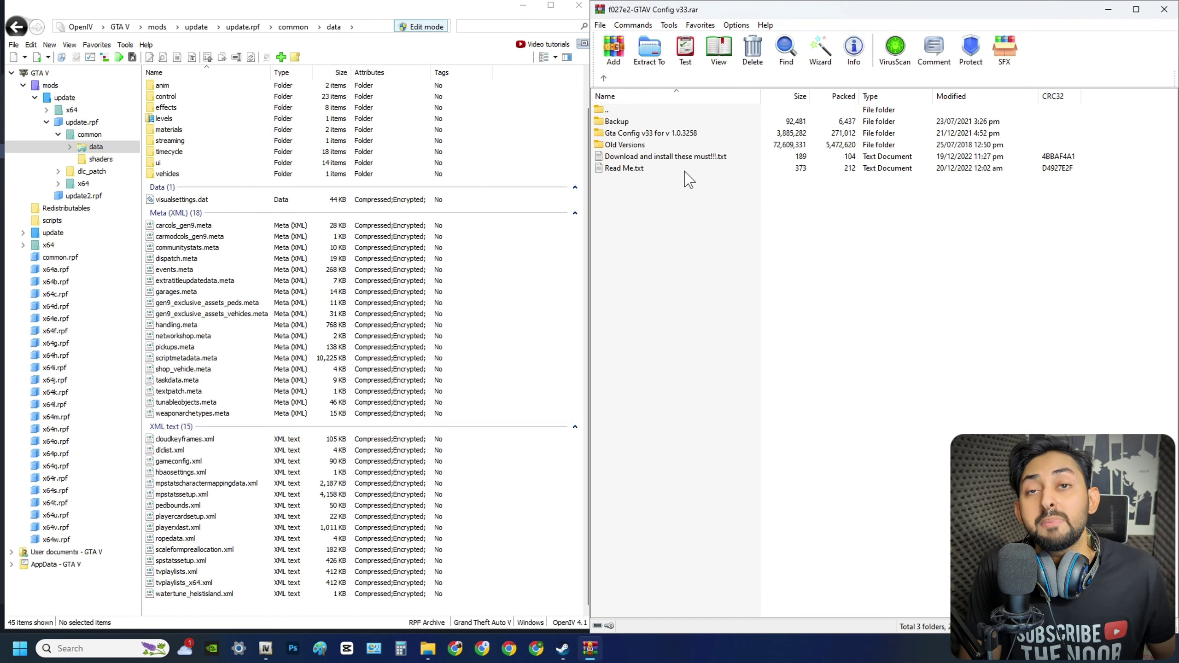
Step: Examine the archive's v33 and Old Versions folders, including the traffic configs of Gta Config v32.5, and return to the version list
left_click(687, 133)
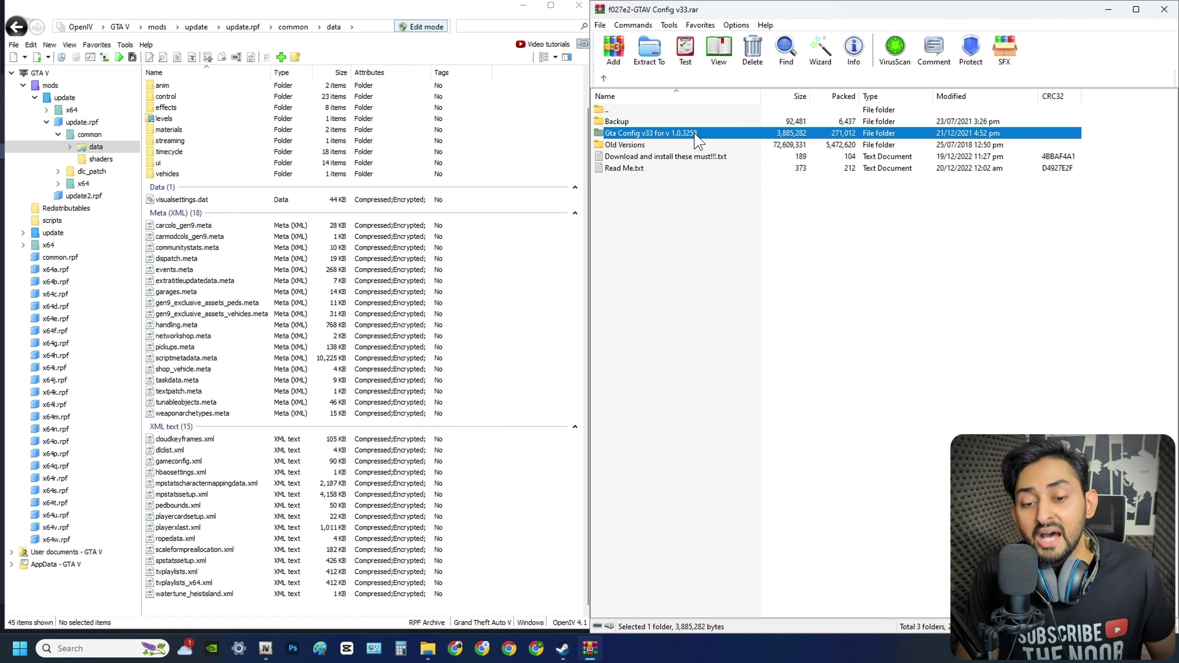
double_click(611, 146)
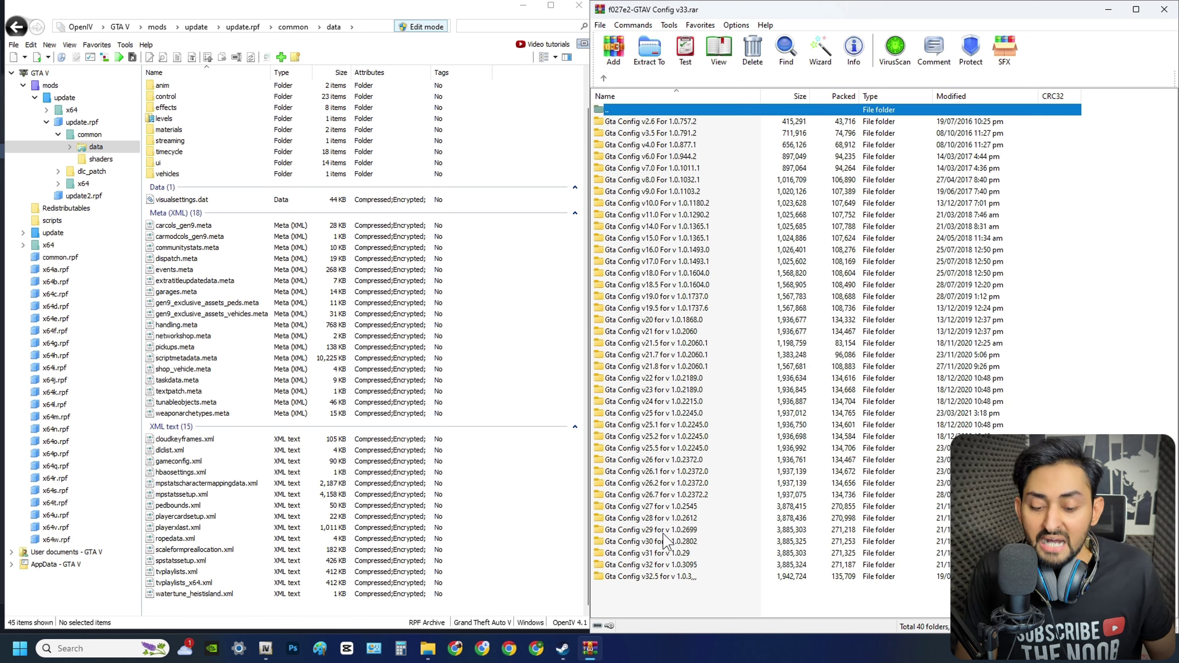
left_click(678, 578)
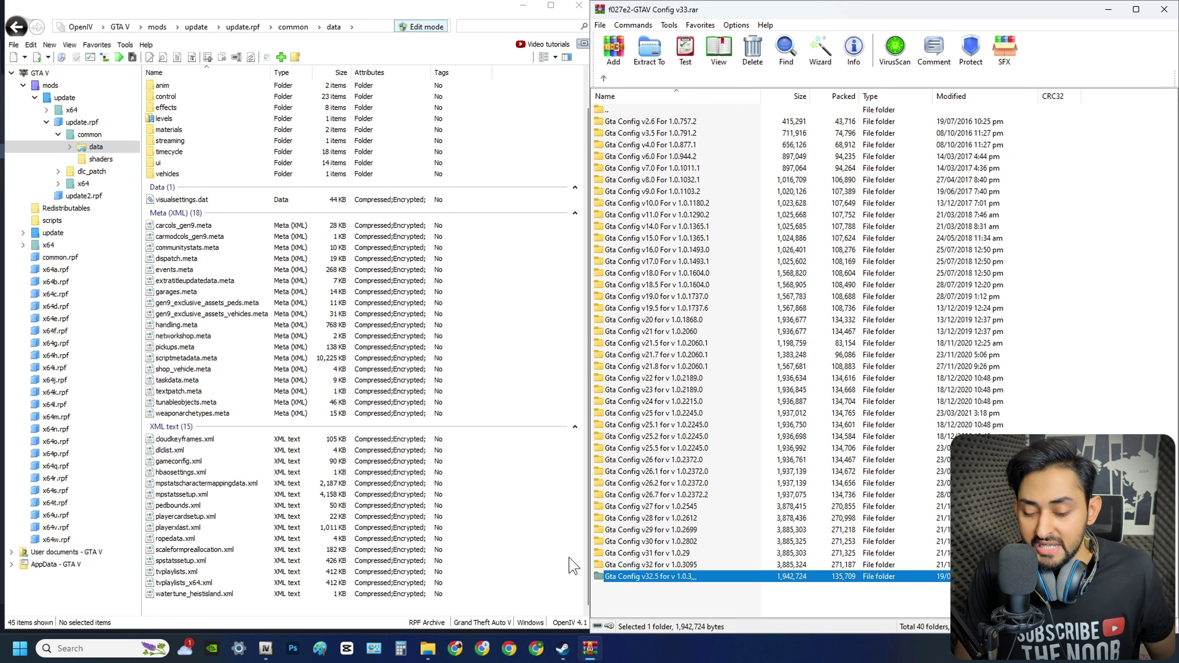
double_click(687, 579)
double_click(624, 121)
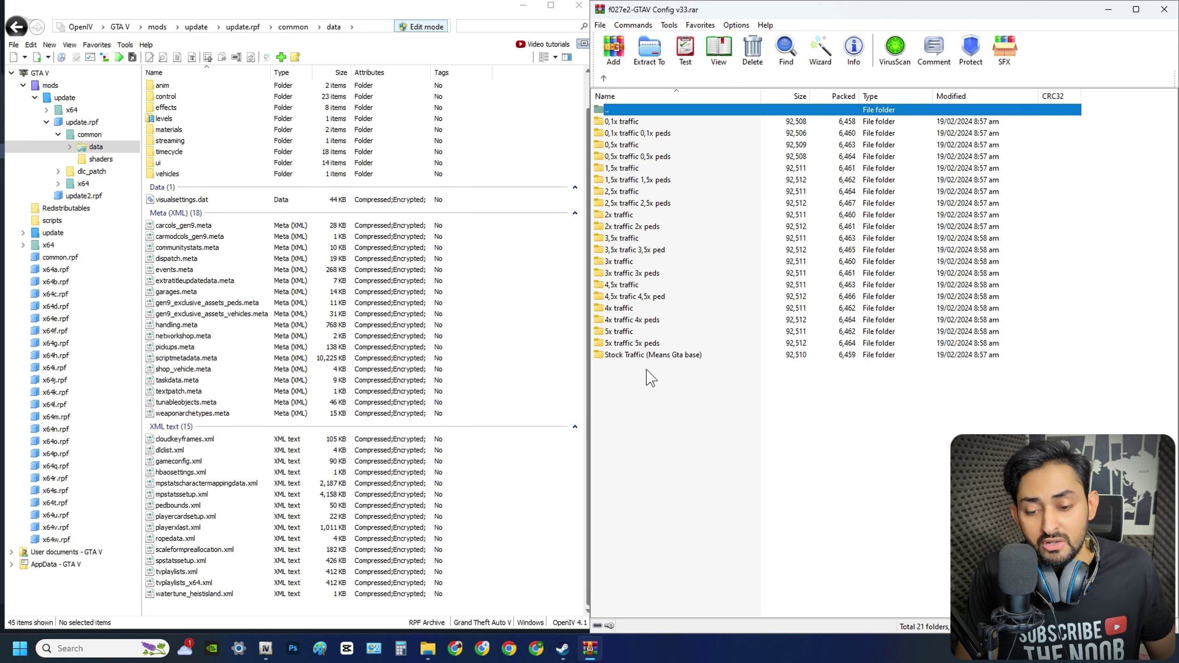
key("BackSpace")
key("BackSpace")
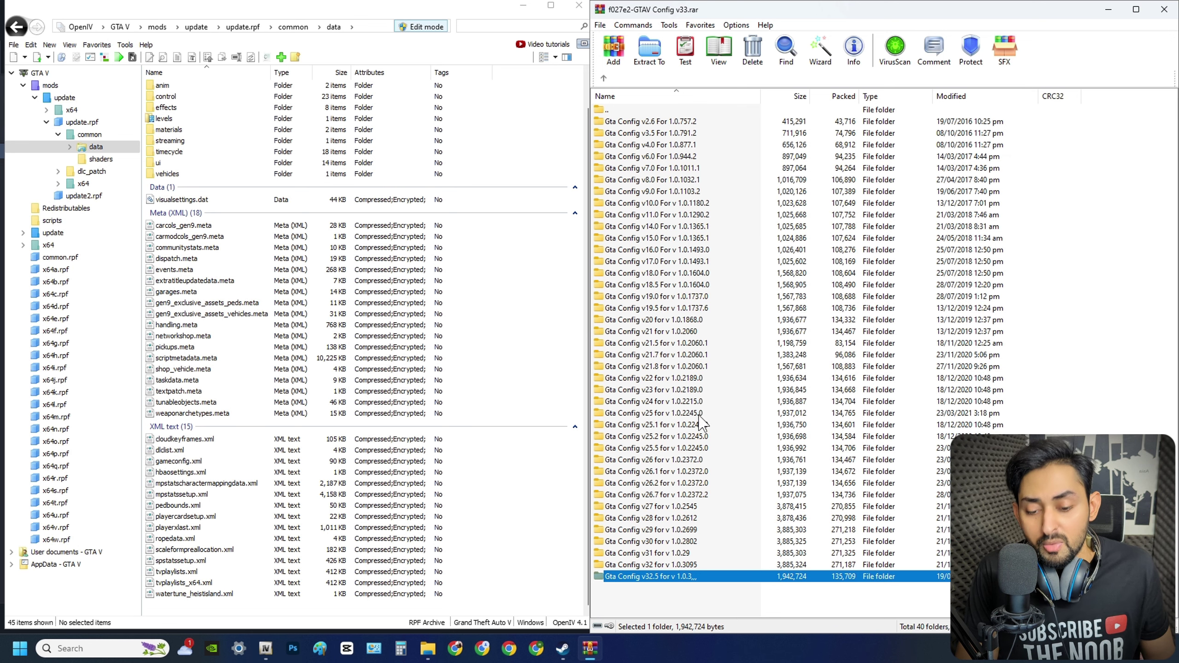
Step: Examine the Stock Traffic (Means Gta base) gameconfig.xml of Gta Config v32.5 and return to the archive's root folder
double_click(671, 576)
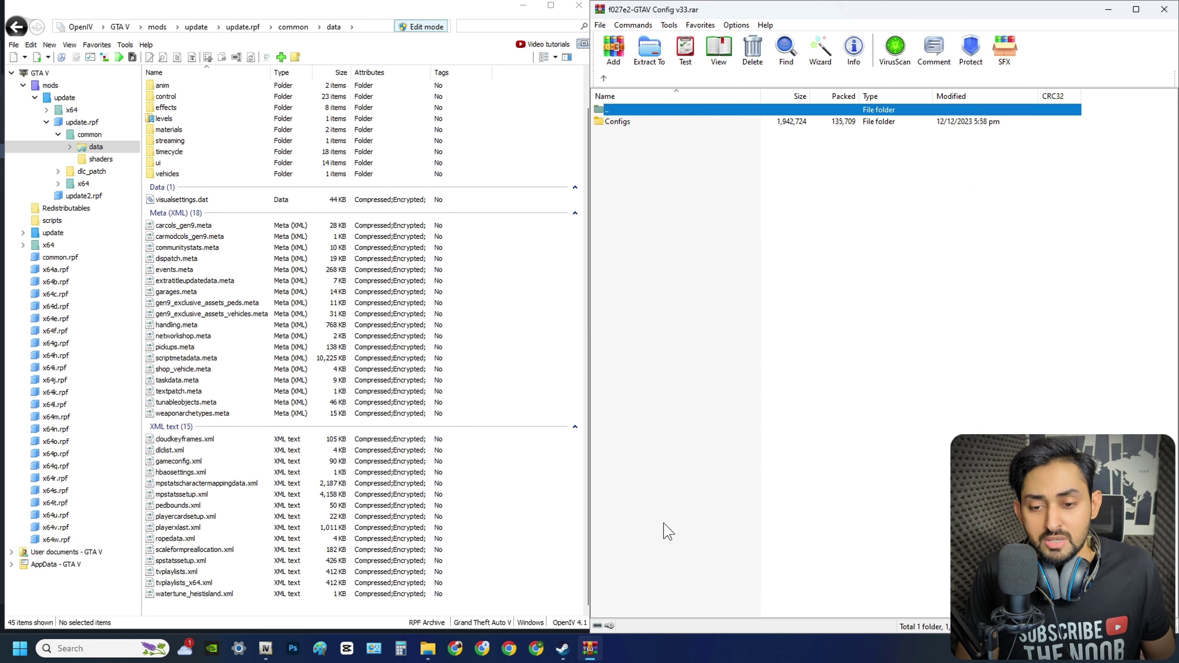
double_click(618, 122)
double_click(650, 355)
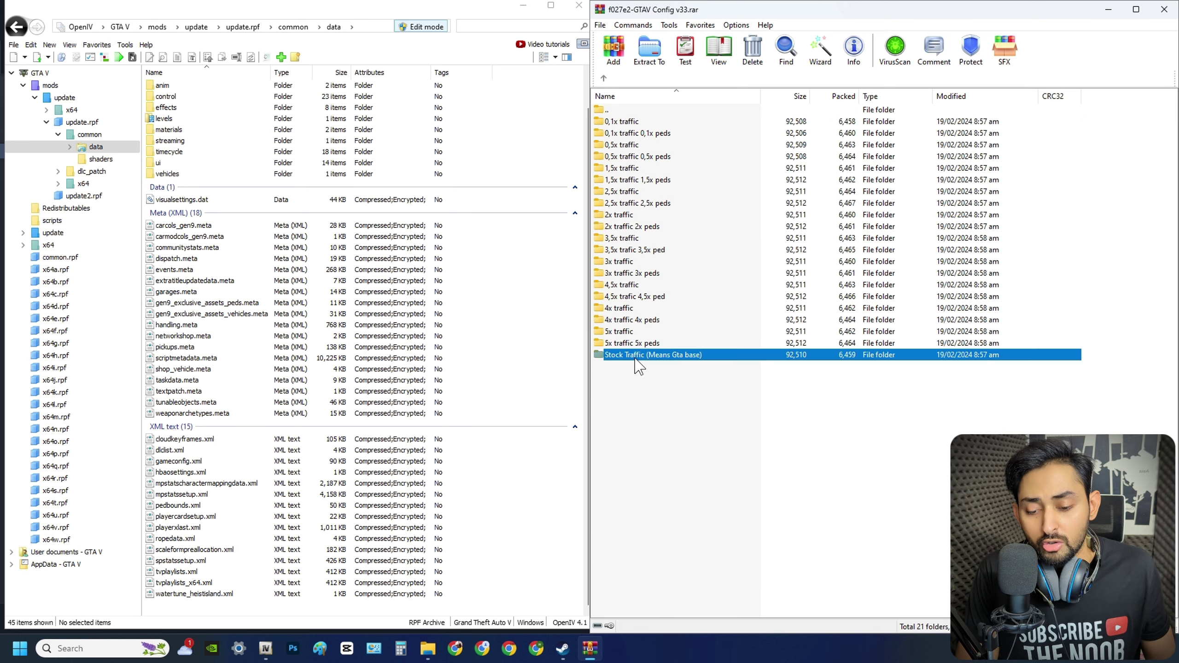
left_click_drag(634, 121, 740, 298)
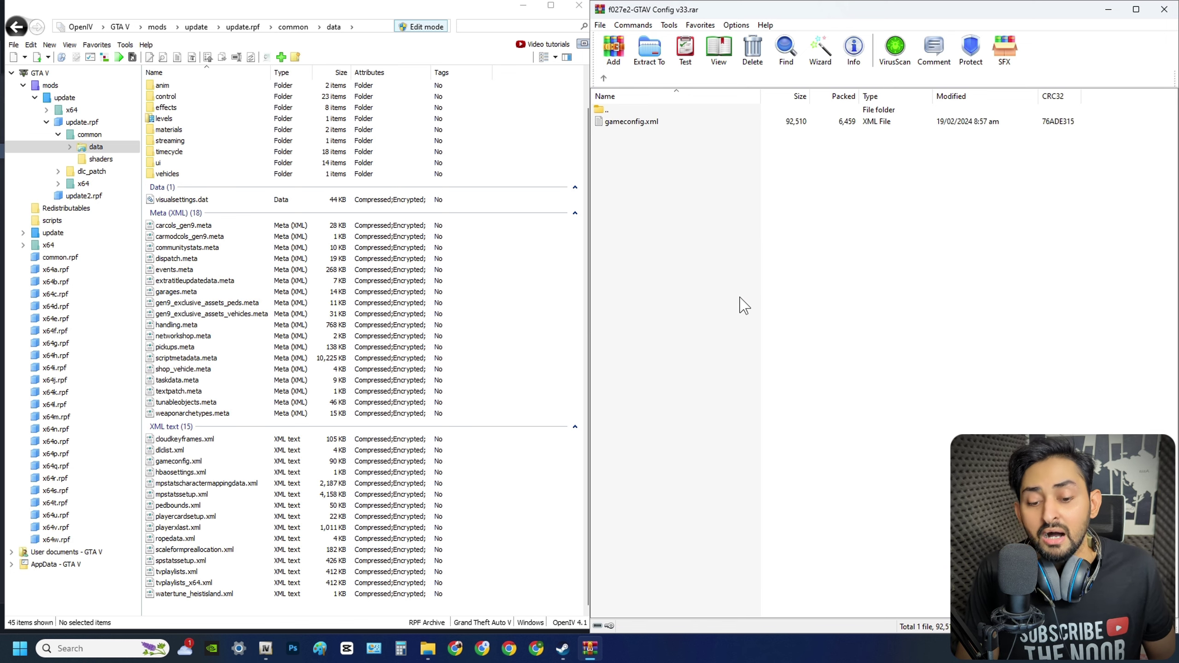
key("BackSpace")
key("BackSpace")
key("BackSpace")
key("BackSpace")
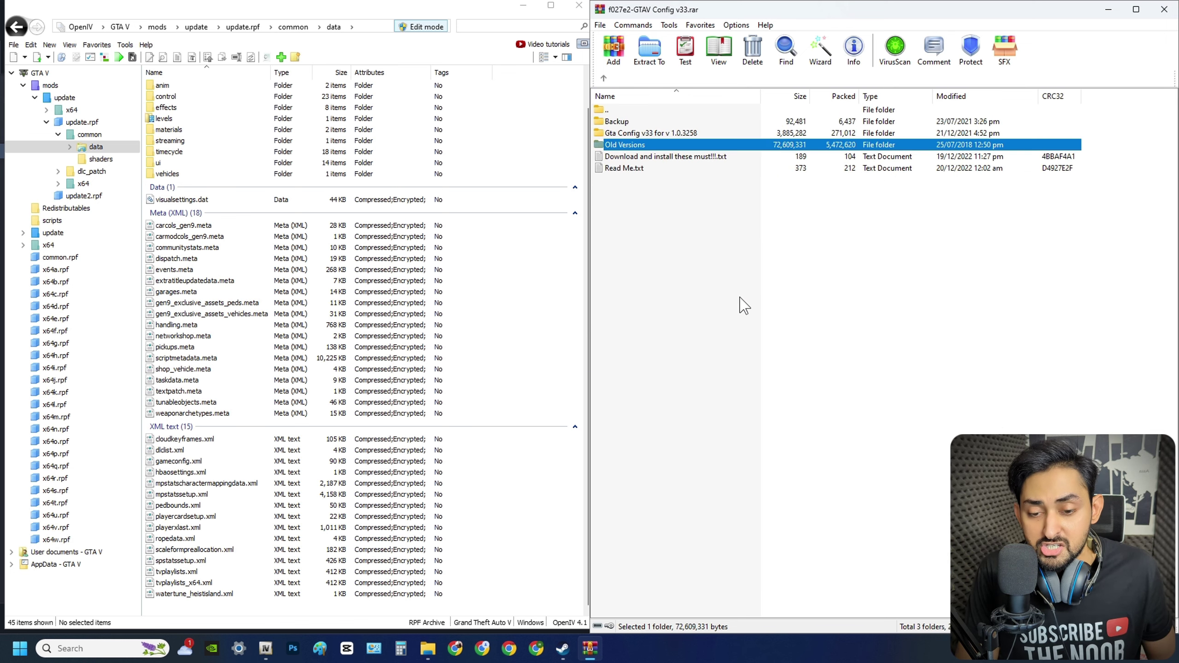
Step: Copy gameconfig.xml from Gta Config v33 > For More Mods > Stock Traffic (Means Gta base) into OpenIV's open data folder
left_click(642, 133)
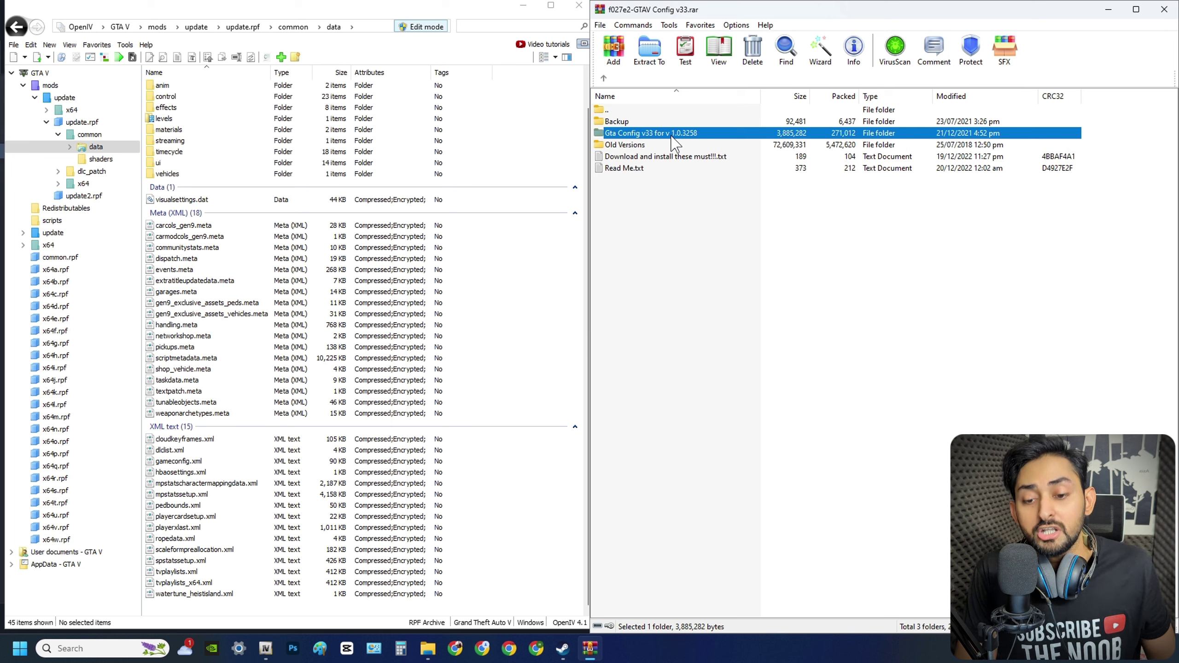
double_click(722, 134)
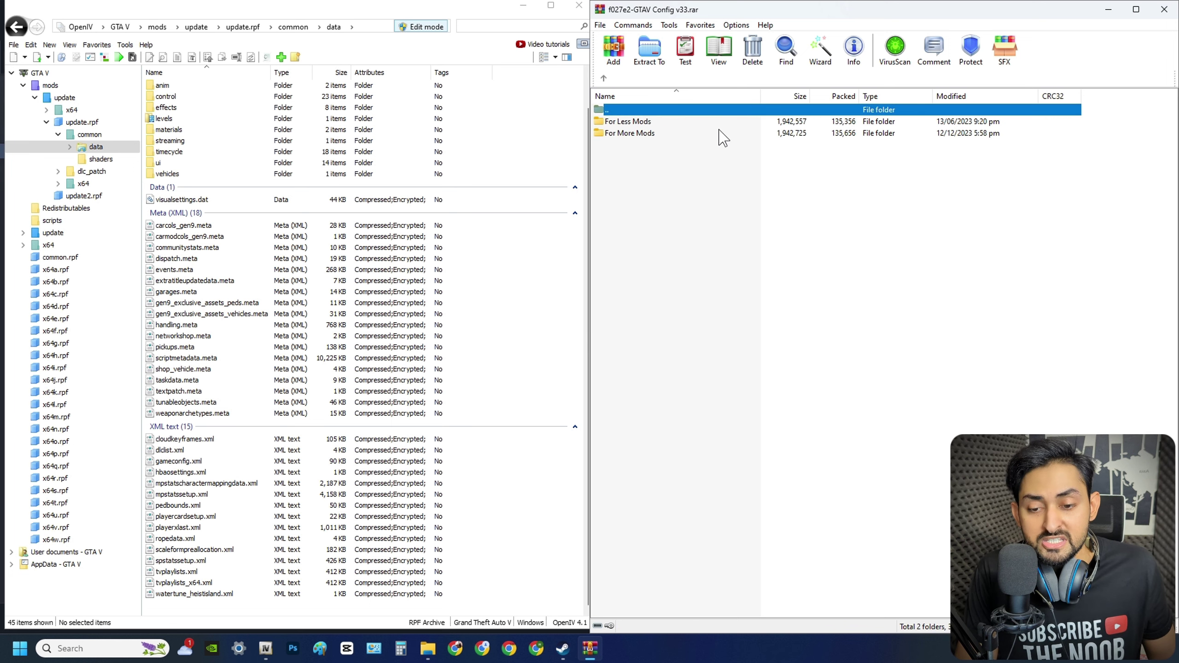
double_click(632, 134)
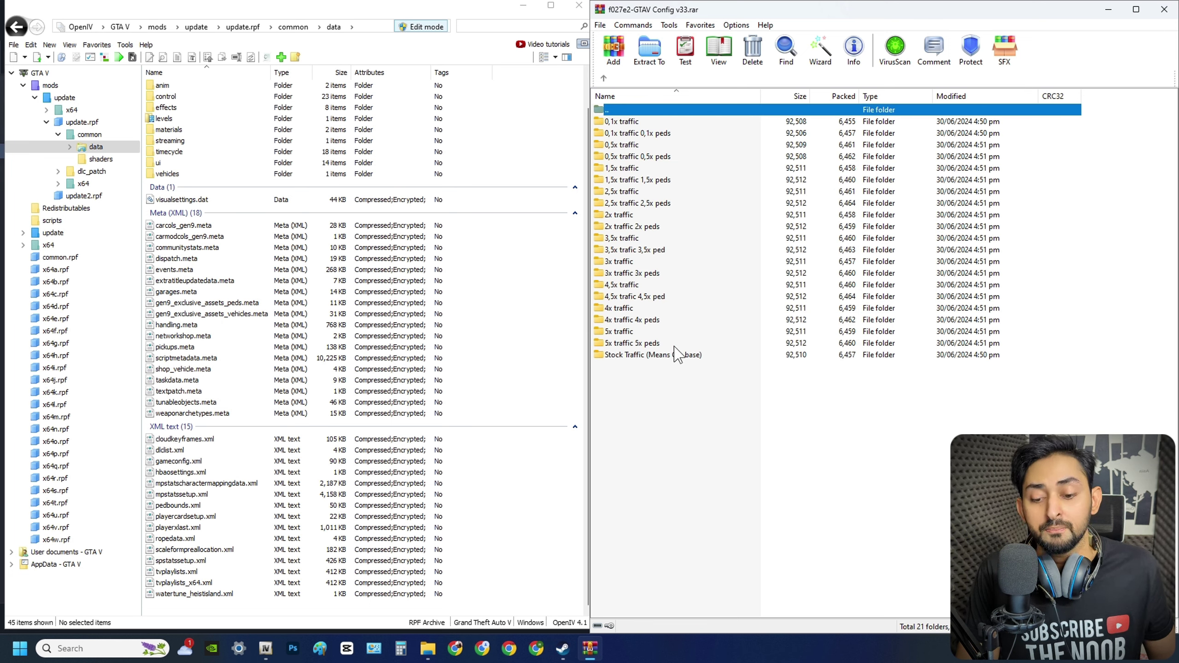
double_click(649, 356)
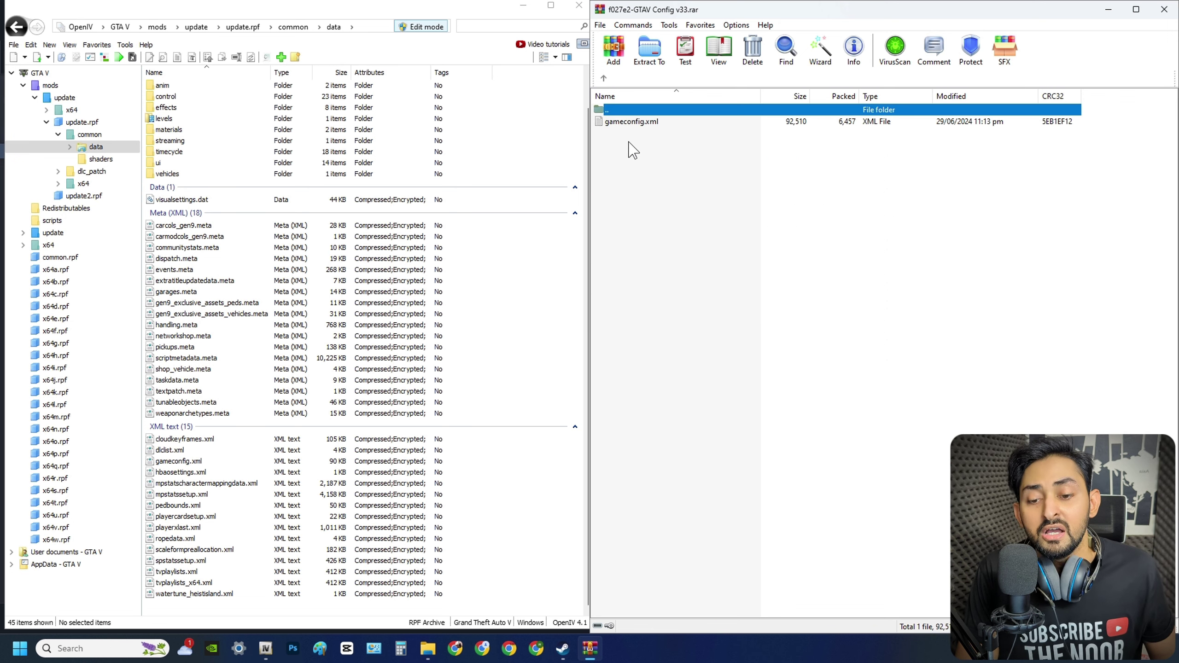
left_click(631, 122)
left_click_drag(629, 130, 486, 327)
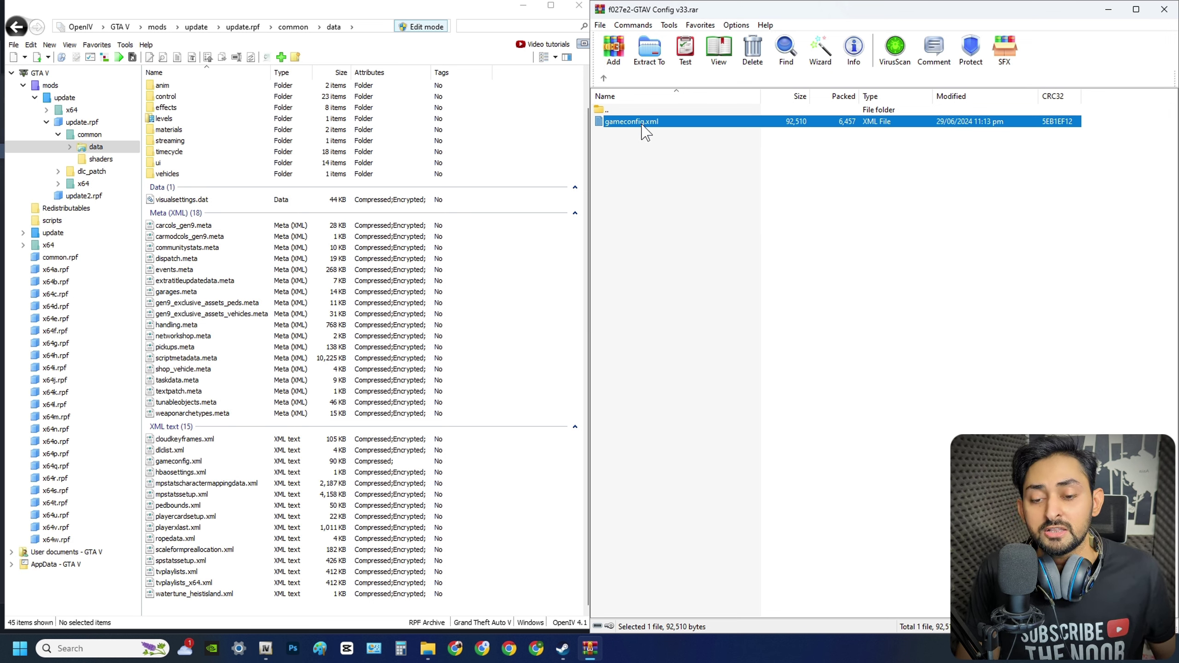
Step: Return to the For More Mods traffic list and look over the 0,1x and 0,5x traffic and peds folders
left_click_drag(646, 133, 651, 328)
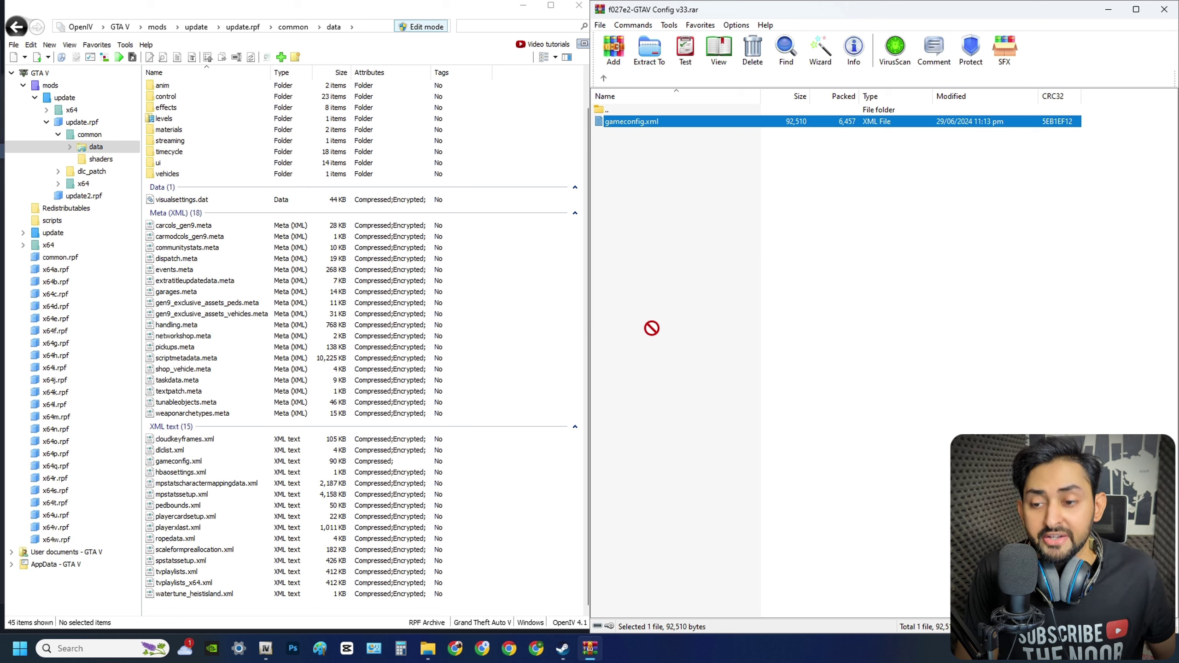
left_click_drag(651, 327, 456, 36)
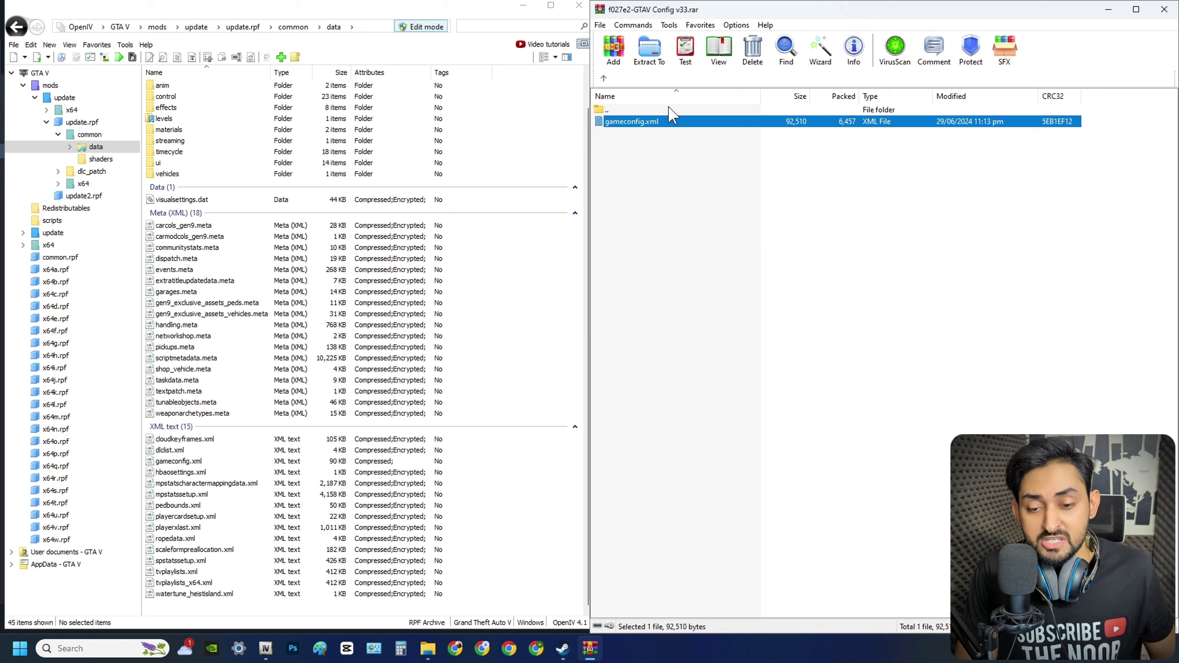
left_click_drag(660, 122, 793, 271)
key("Up")
key("Return")
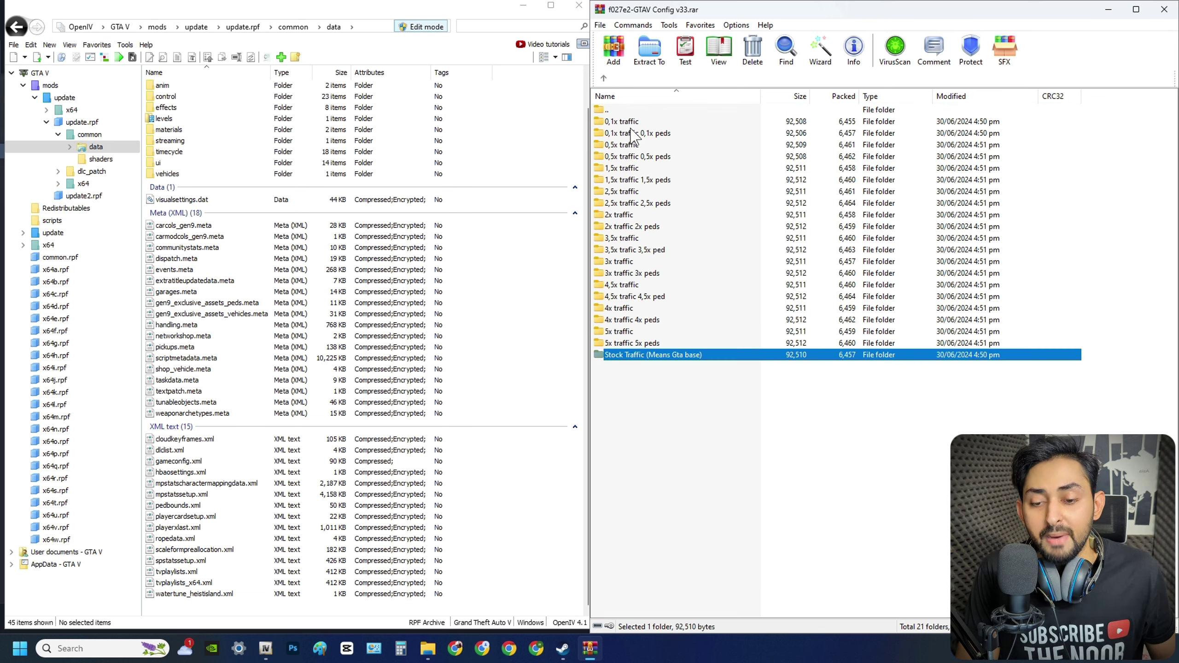
left_click(633, 121)
left_click(637, 133)
left_click(639, 146)
left_click(641, 157)
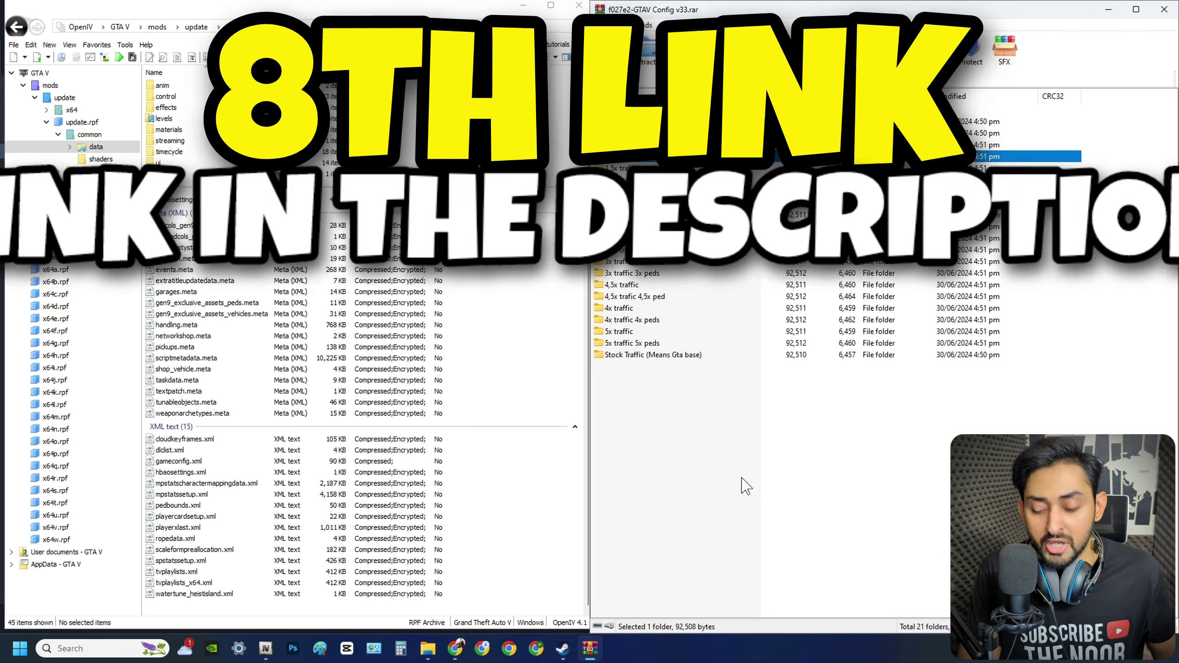
Step: Switch to the browser's ScriptHookVDotNet v3.6.0 release page on GitHub and read the game version note
key("alt+Tab")
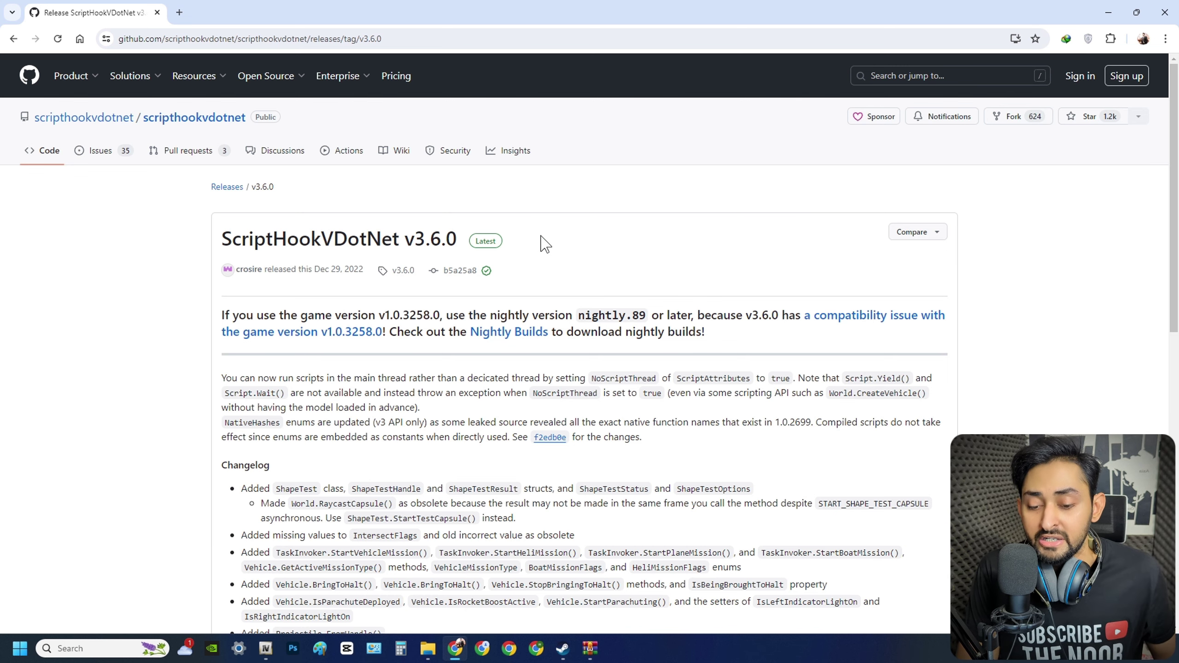
scroll(545, 243, "down", 2)
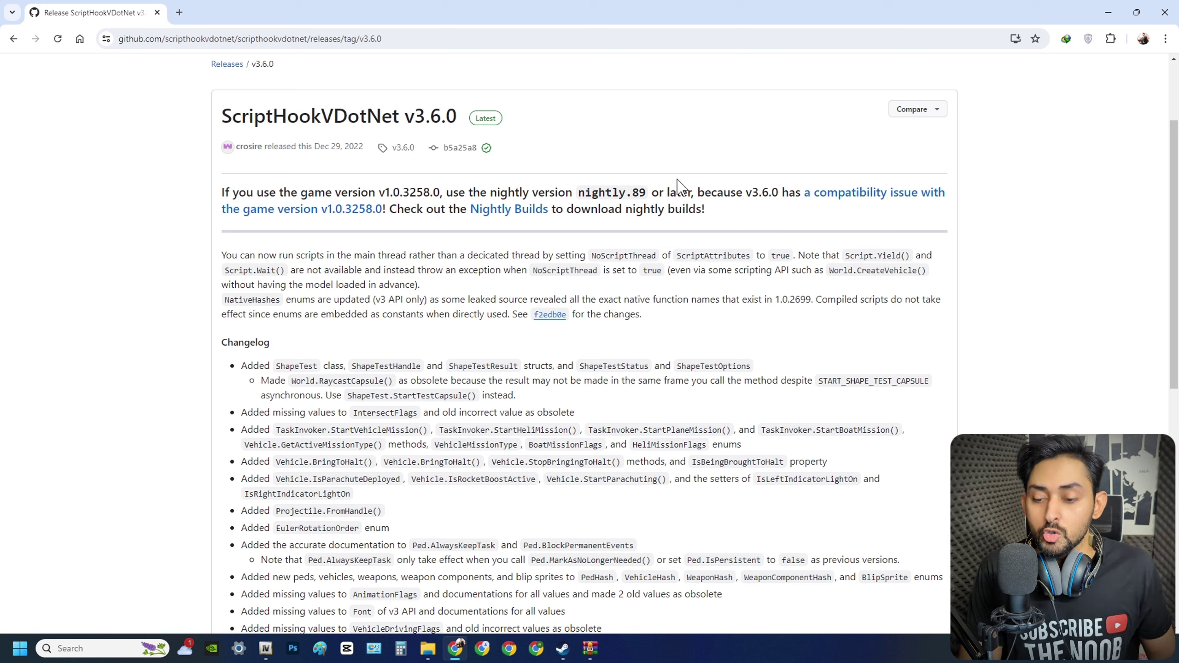
scroll(666, 188, "down", 10)
left_click(287, 466)
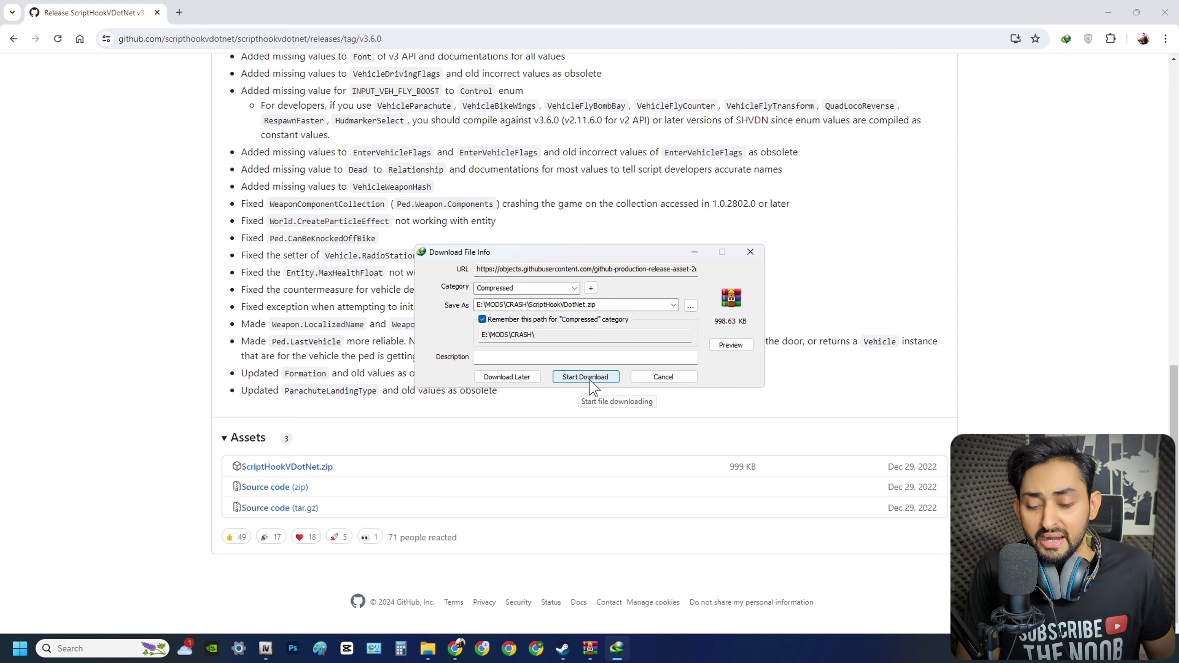
left_click(664, 376)
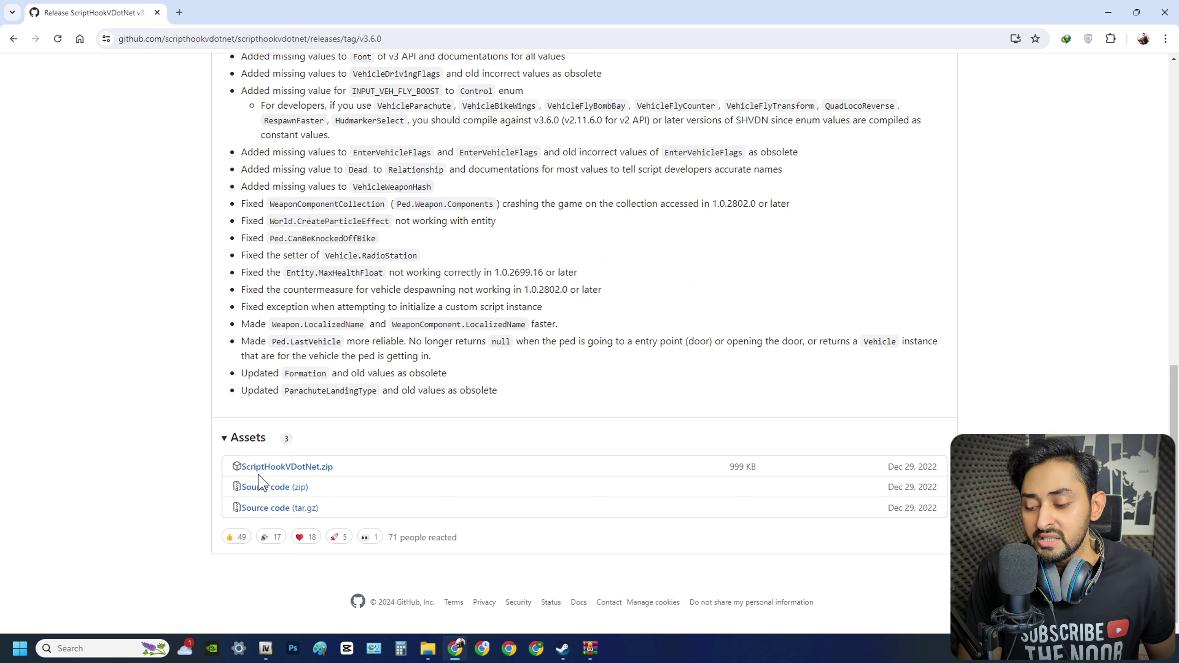
Step: Go to the Nightly Builds releases and download ScriptHookVDotNet-v3.6.0-nightly.108.zip to E:\MODS\CRASH
scroll(598, 166, "up", 15)
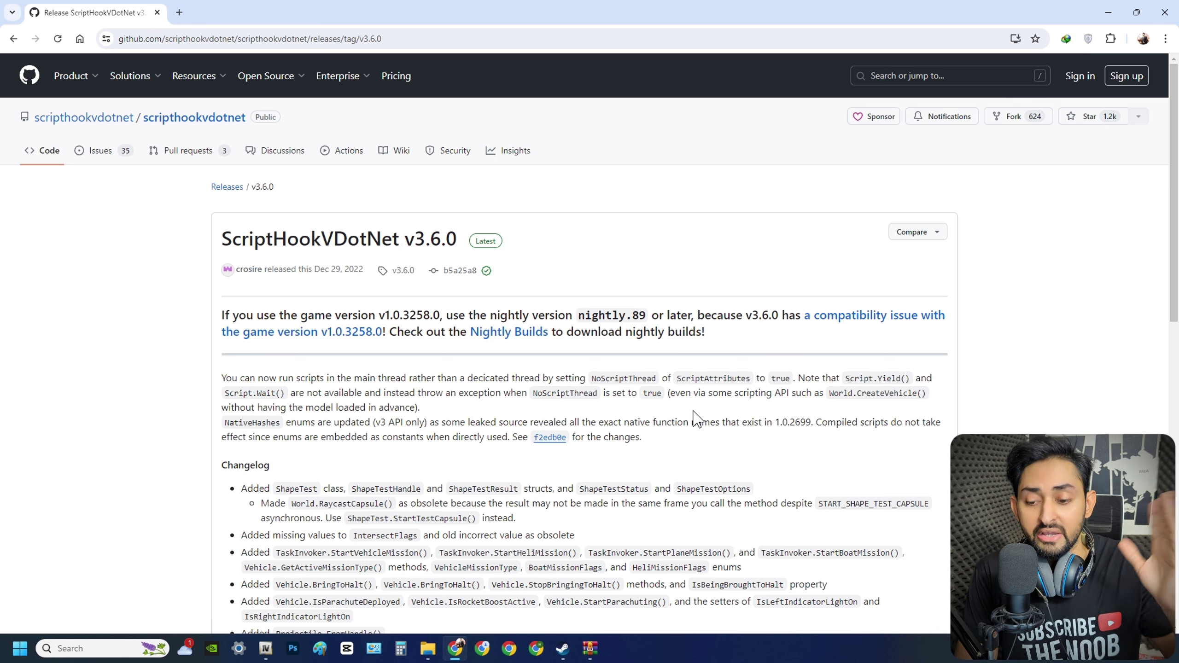
left_click(509, 334)
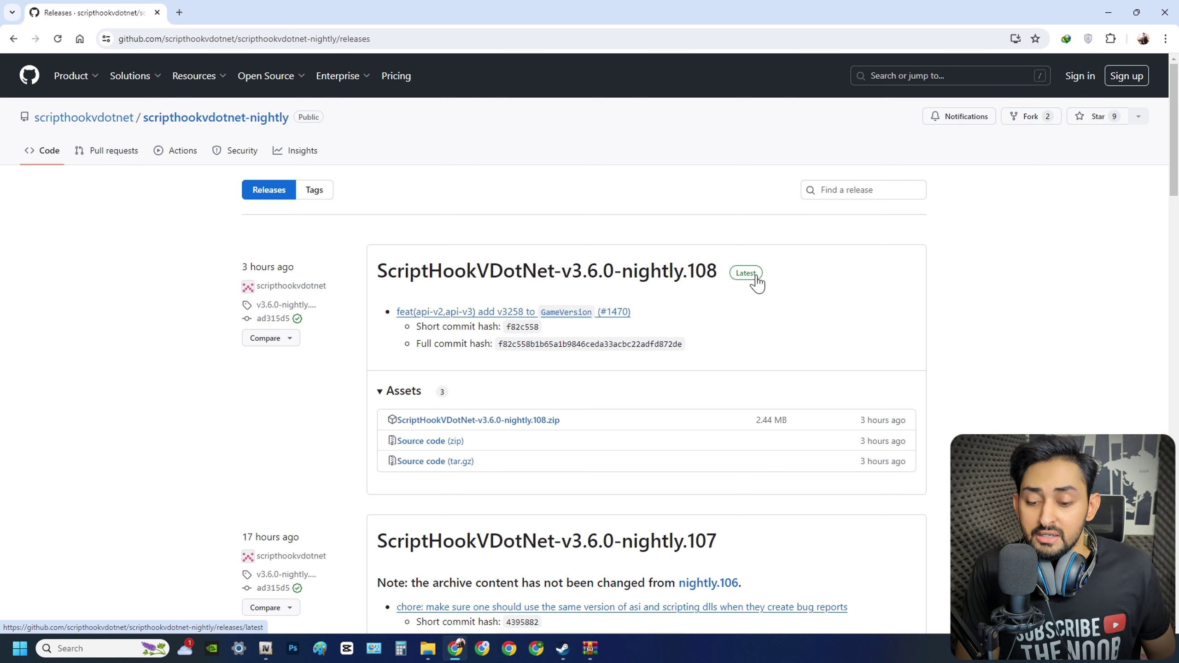
left_click(491, 422)
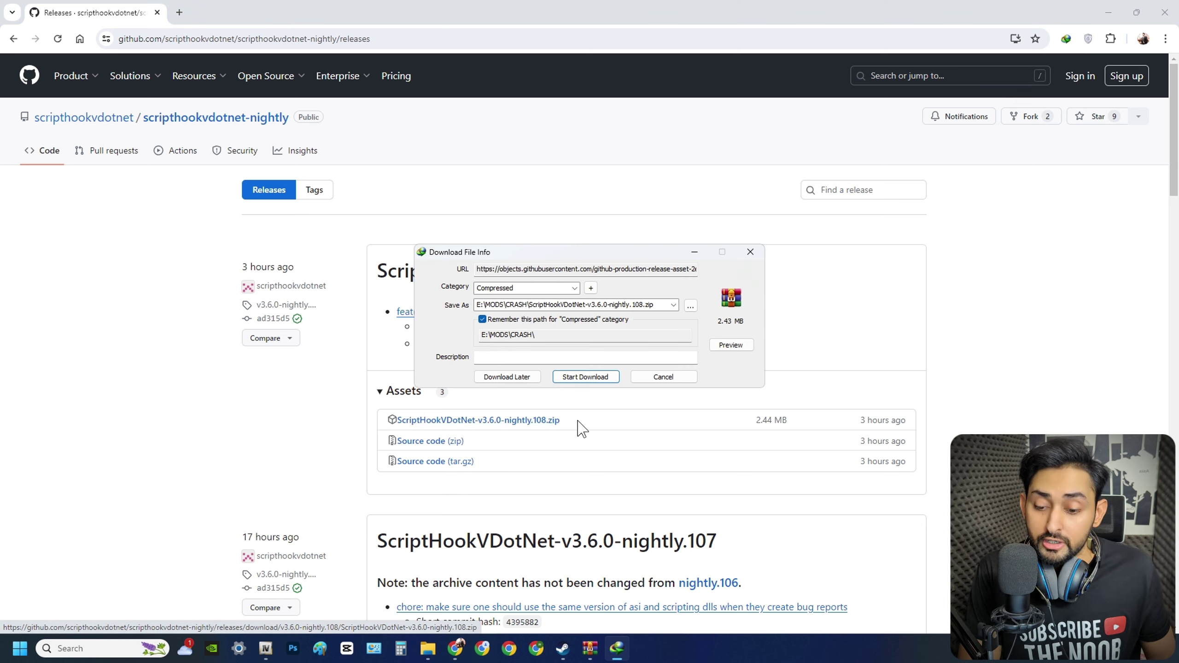
left_click(584, 377)
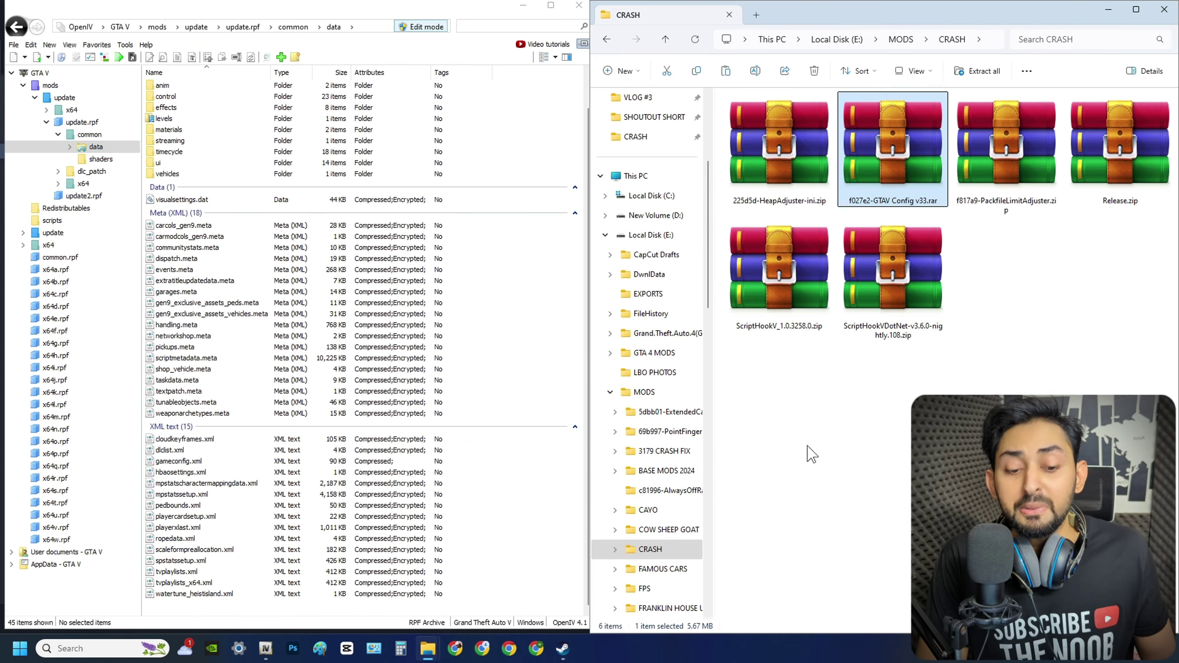
Step: Open ScriptHookVDotNet-v3.6.0-nightly.108.zip from the CRASH folder in WinRAR
right_click(892, 281)
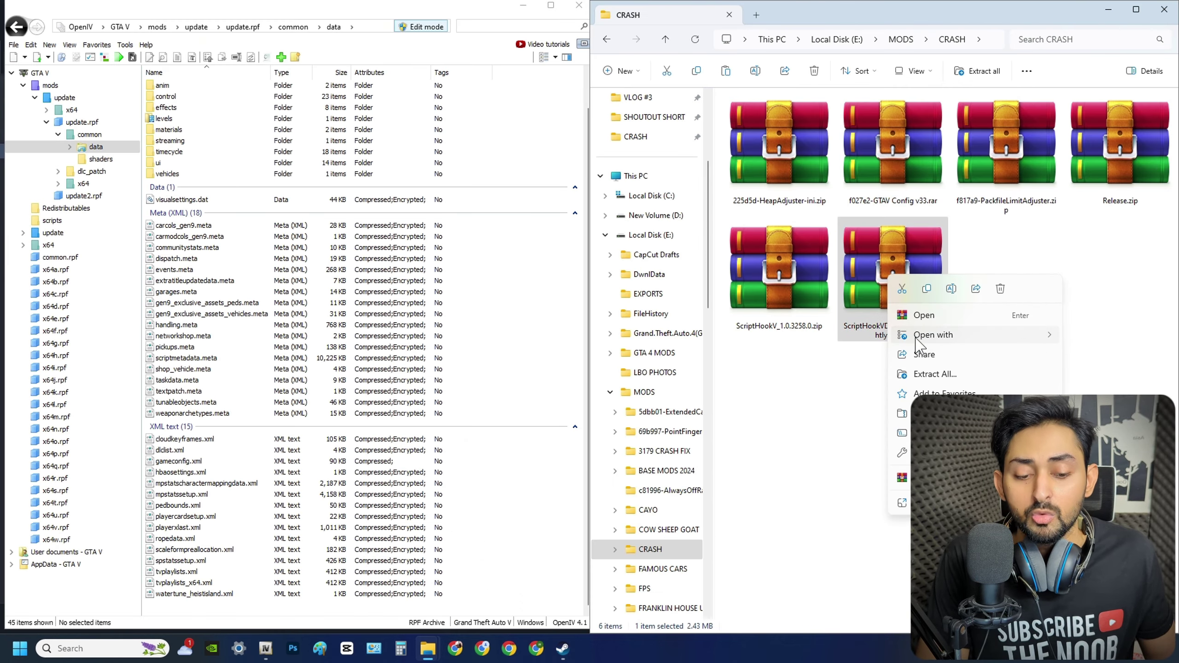
mouse_move(910, 335)
left_click(820, 356)
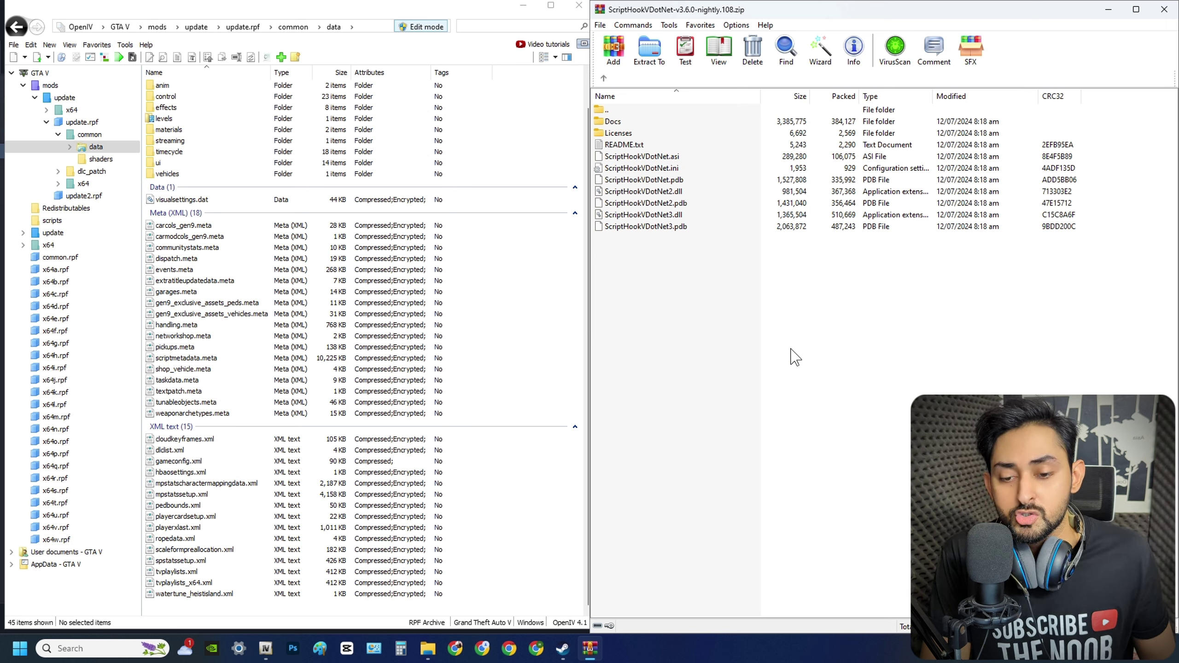
Step: Extract the seven ScriptHookVDotNet asi, ini, dll and pdb files into the Grand Theft Auto V game folder and check them there
left_click_drag(688, 304, 677, 151)
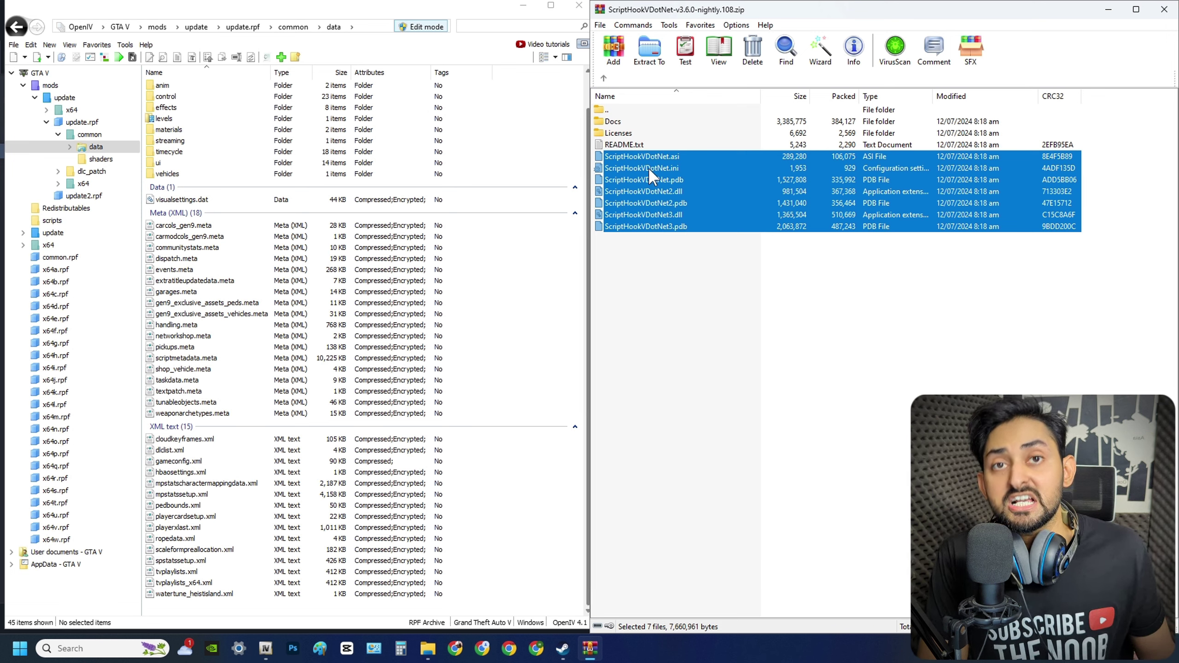
left_click(523, 10)
key("alt+Tab")
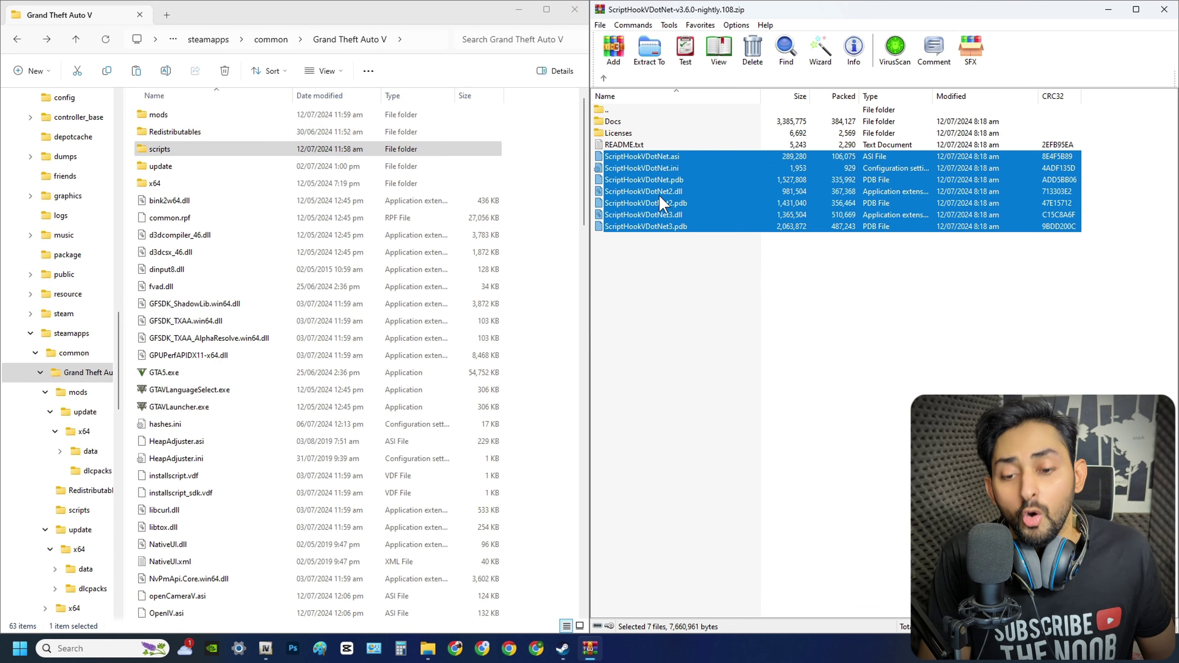
left_click_drag(653, 178, 532, 311)
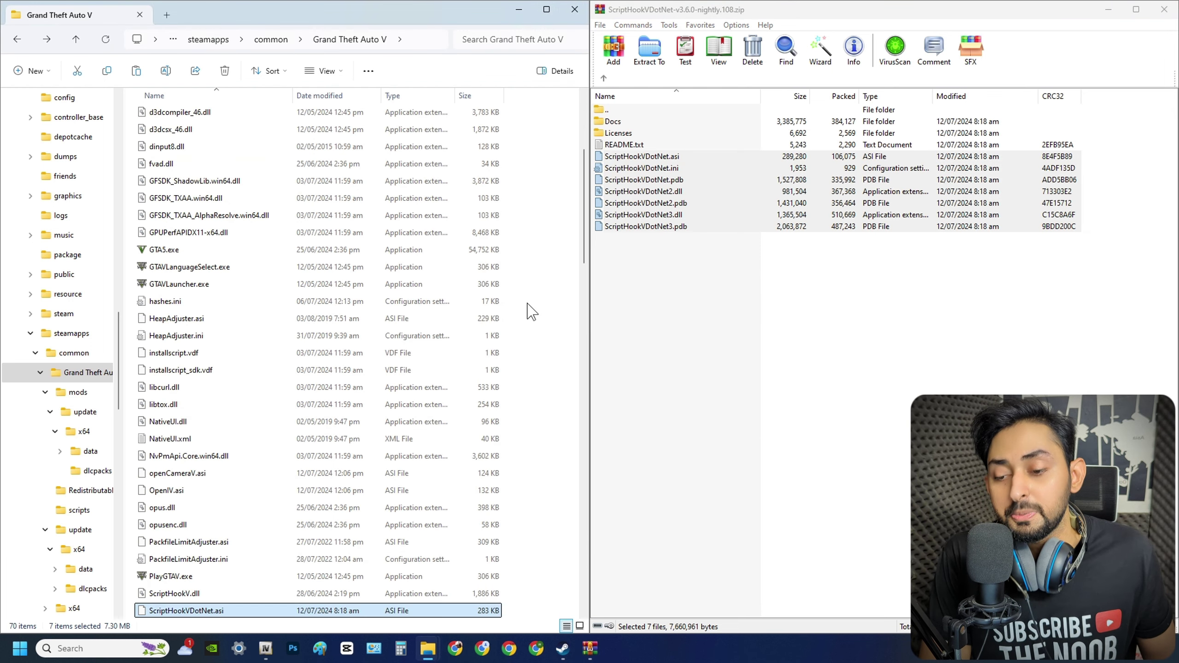
scroll(532, 312, "down", 7)
scroll(441, 297, "down", 1)
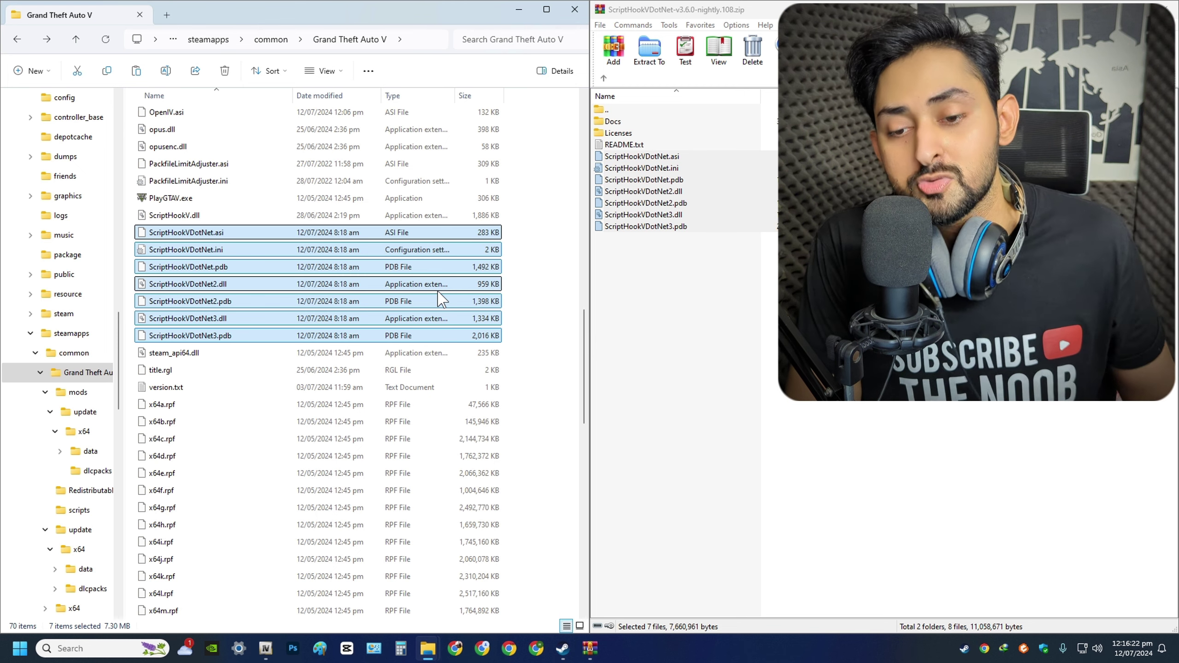
scroll(552, 348, "up", 10)
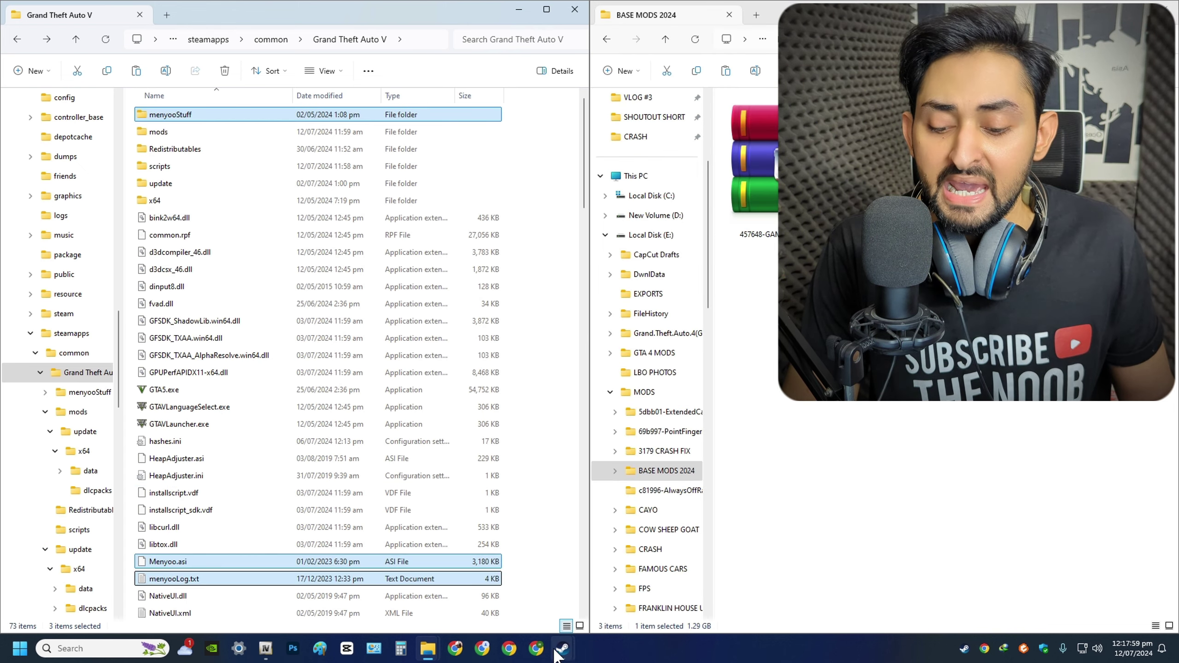
Step: Switch to Steam and launch the game with the Play Grand Theft Auto V option
mouse_move(563, 648)
left_click(496, 600)
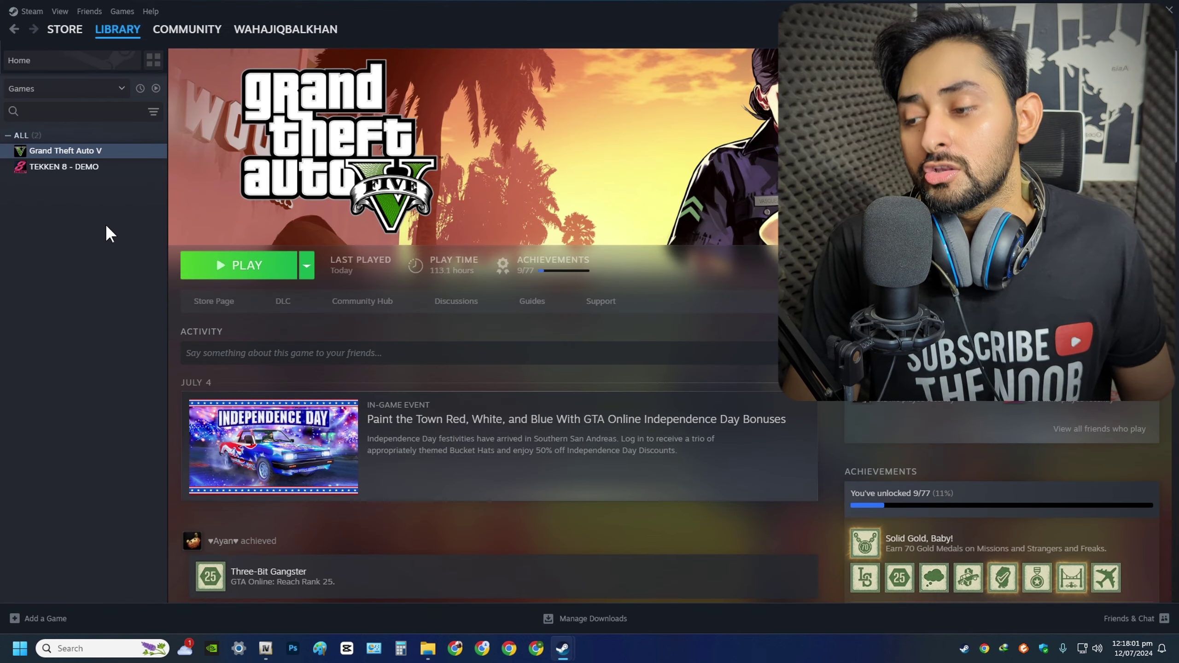
left_click(235, 265)
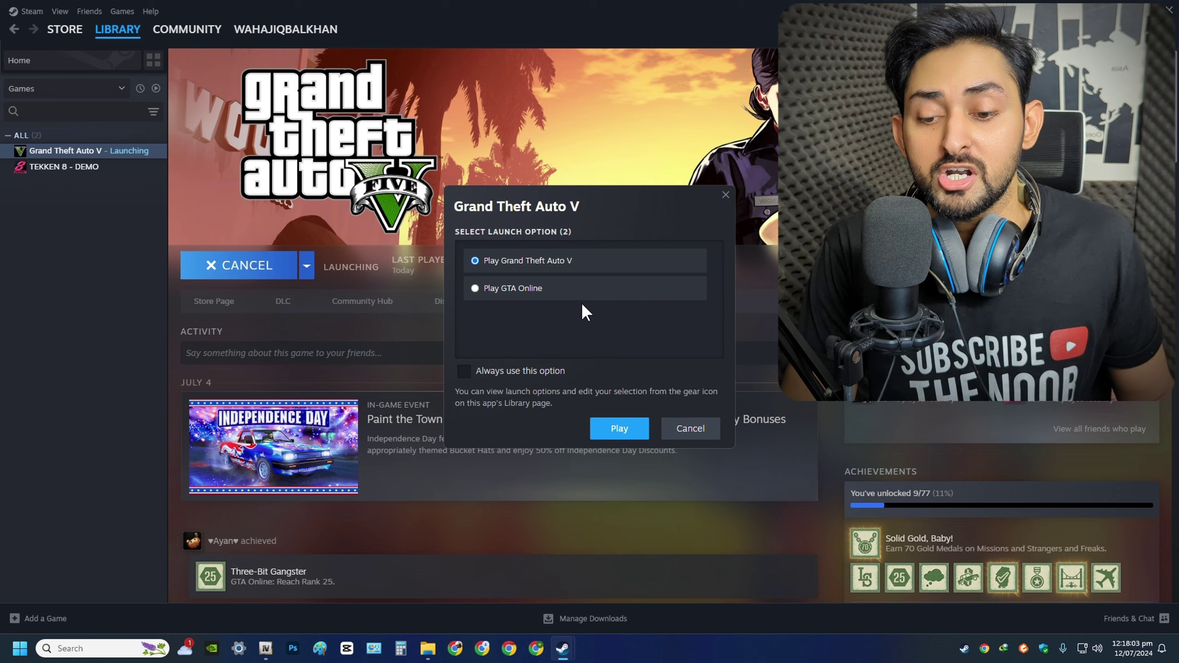
left_click(635, 428)
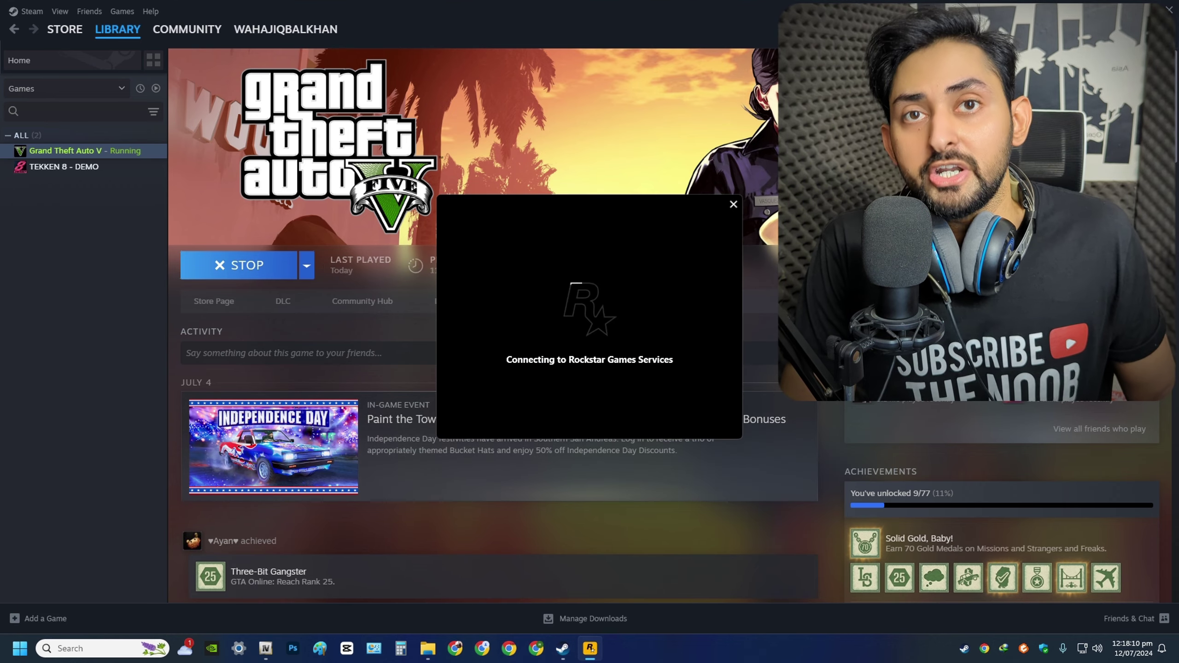